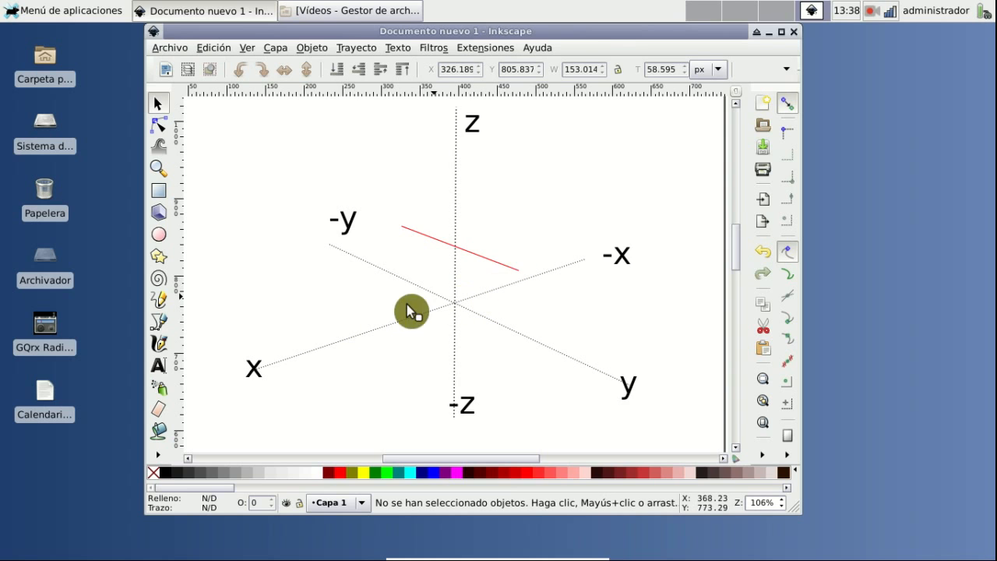
# Step: Reposition the red line along the z axis, above the origin of the axes
pyautogui.moveTo(492, 263)
pyautogui.mouseDown()
pyautogui.moveTo(441, 293)
pyautogui.moveTo(524, 257)
pyautogui.moveTo(452, 283)
pyautogui.moveTo(400, 316)
pyautogui.moveTo(428, 317)
pyautogui.moveTo(447, 340)
pyautogui.moveTo(490, 283)
pyautogui.moveTo(488, 252)
pyautogui.mouseUp()
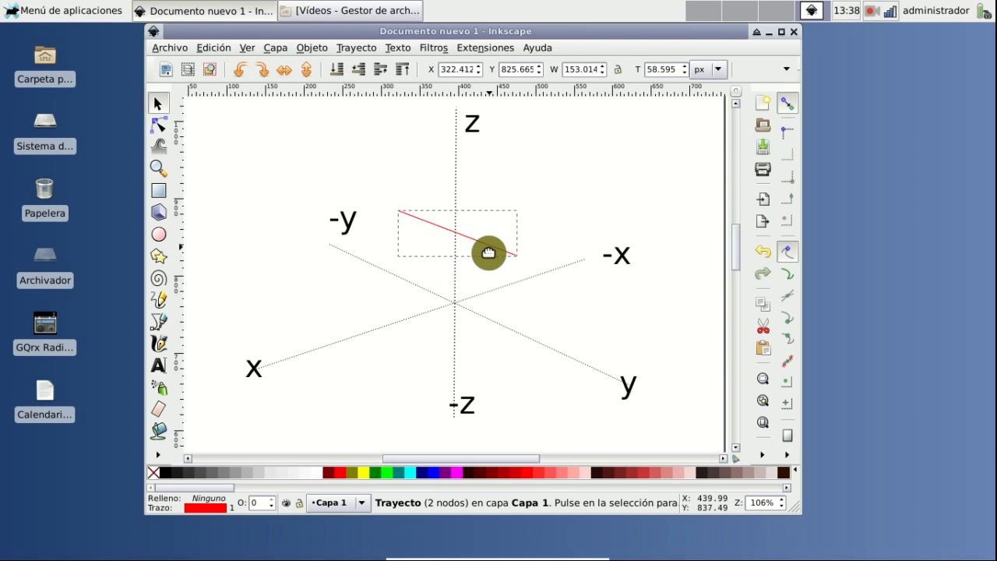
pyautogui.click(580, 172)
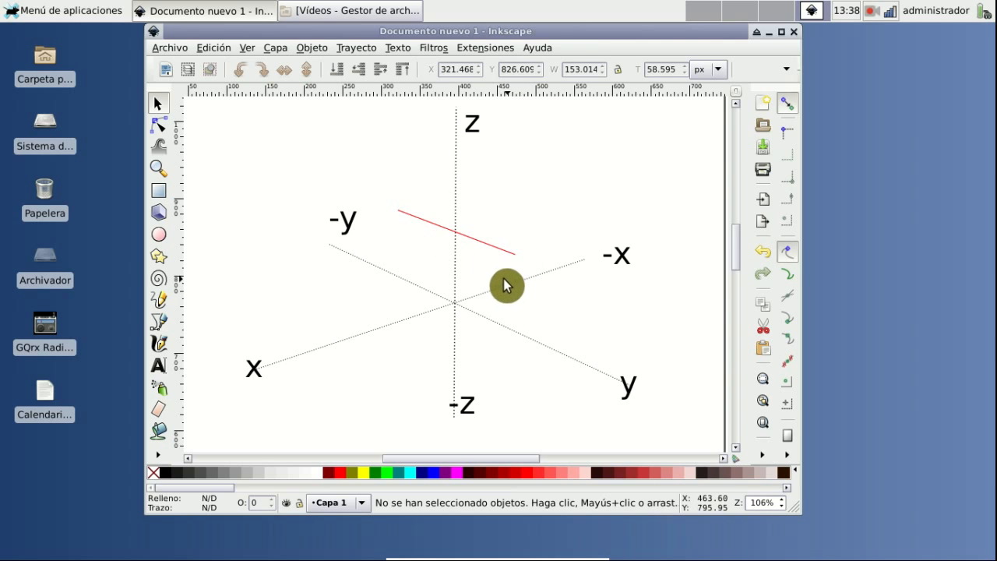
pyautogui.moveTo(475, 239); pyautogui.dragTo(478, 248)
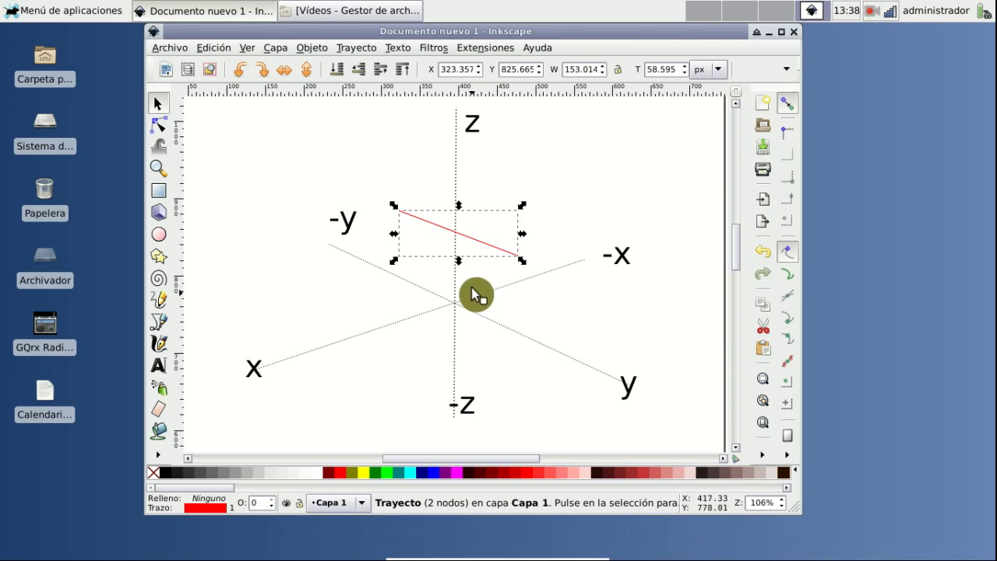
# Step: Delete the red line that crosses the z axis above the origin
pyautogui.click(503, 262)
pyautogui.click(507, 253)
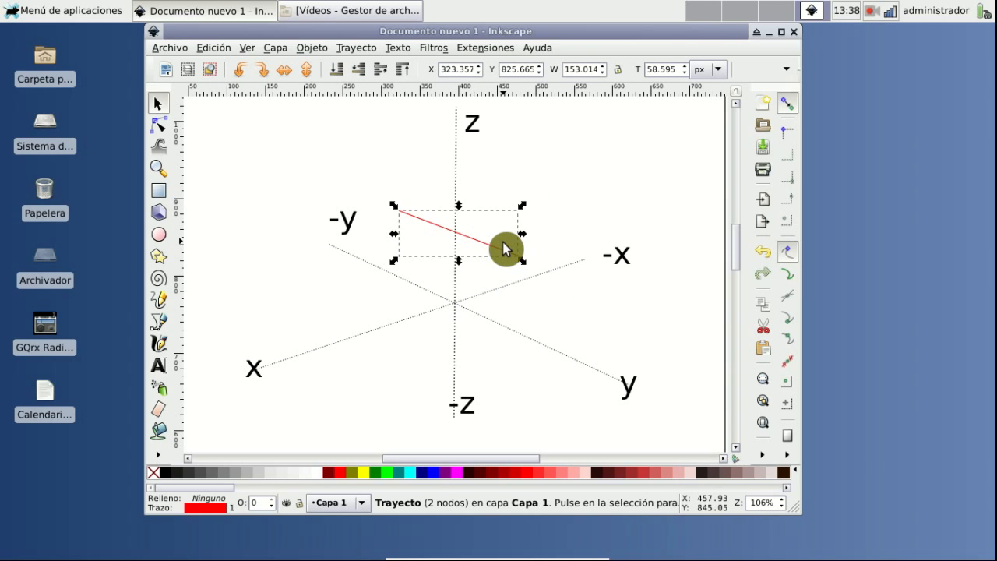
pyautogui.press('Delete')
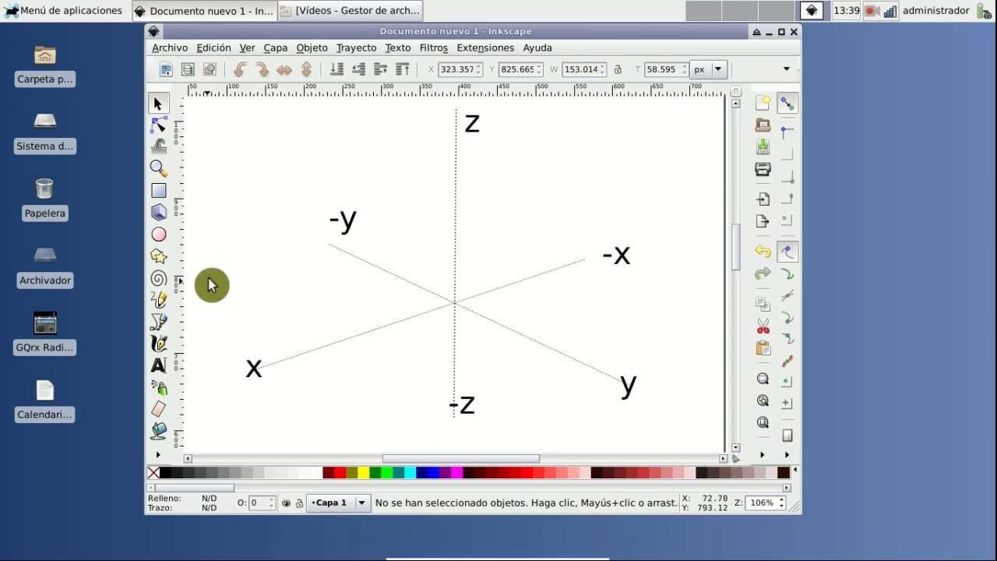
# Step: Draw a straight line parallel to the x axis and crossing the z axis above the origin, about 183 px wide and 59 px high
pyautogui.click(168, 303)
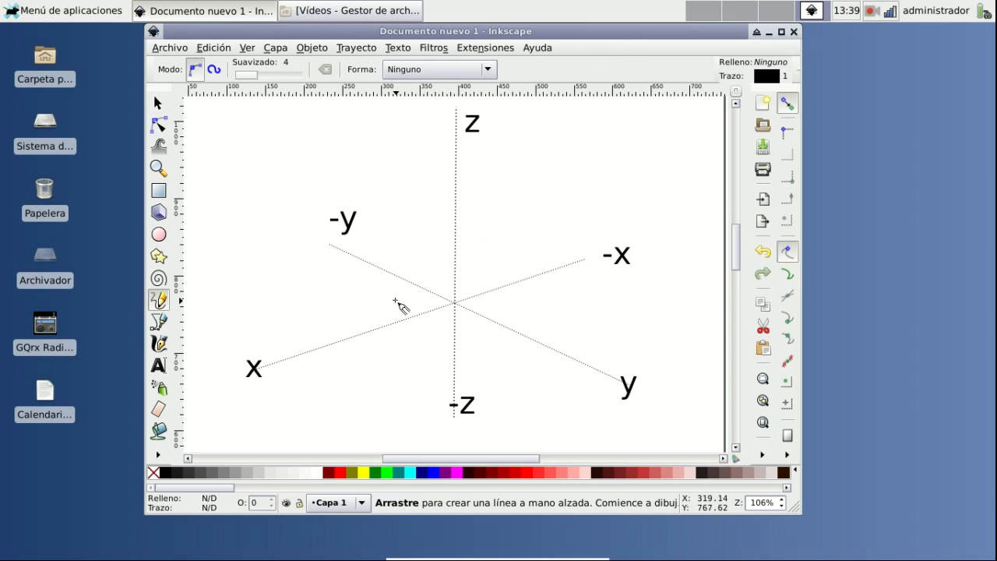
pyautogui.click(387, 295)
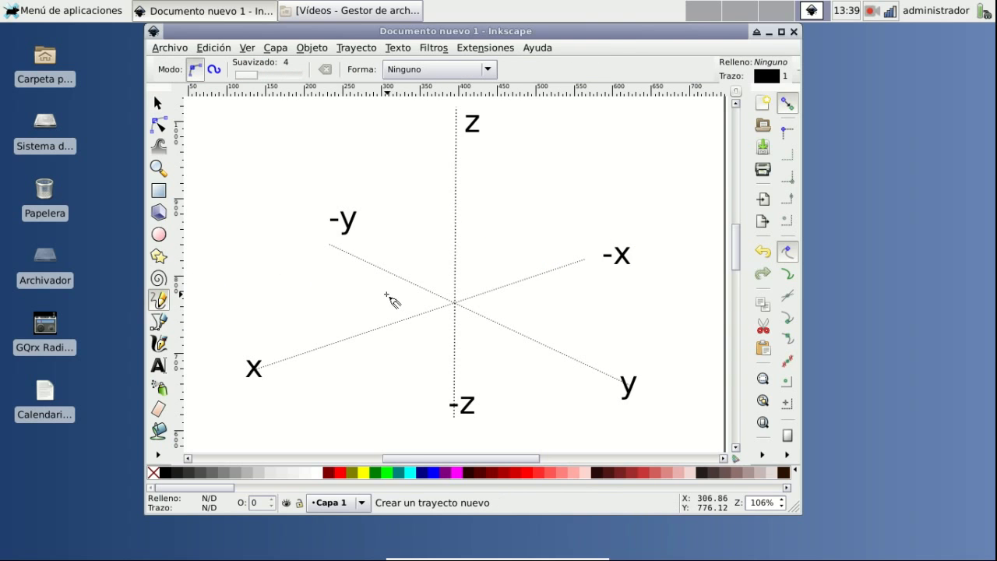
pyautogui.click(533, 250)
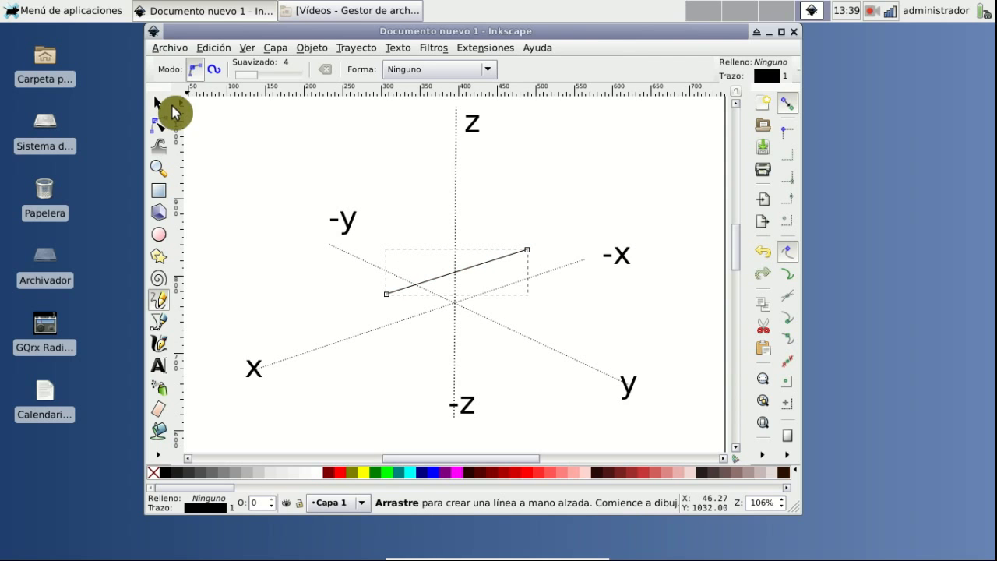
# Step: Set the new line's stroke colour to light red and deselect the line
pyautogui.click(161, 104)
pyautogui.rightClick(534, 475)
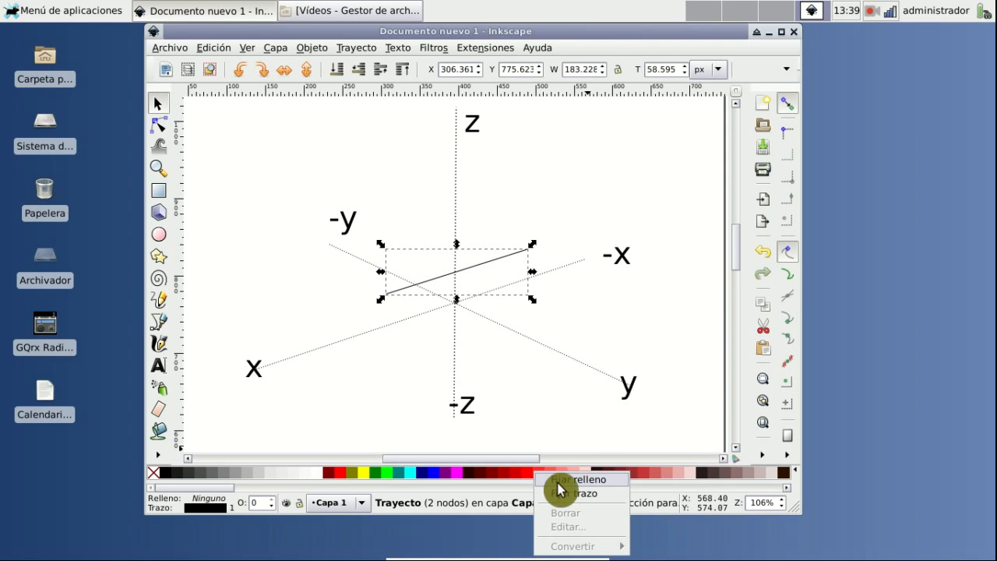
pyautogui.click(559, 490)
pyautogui.click(547, 206)
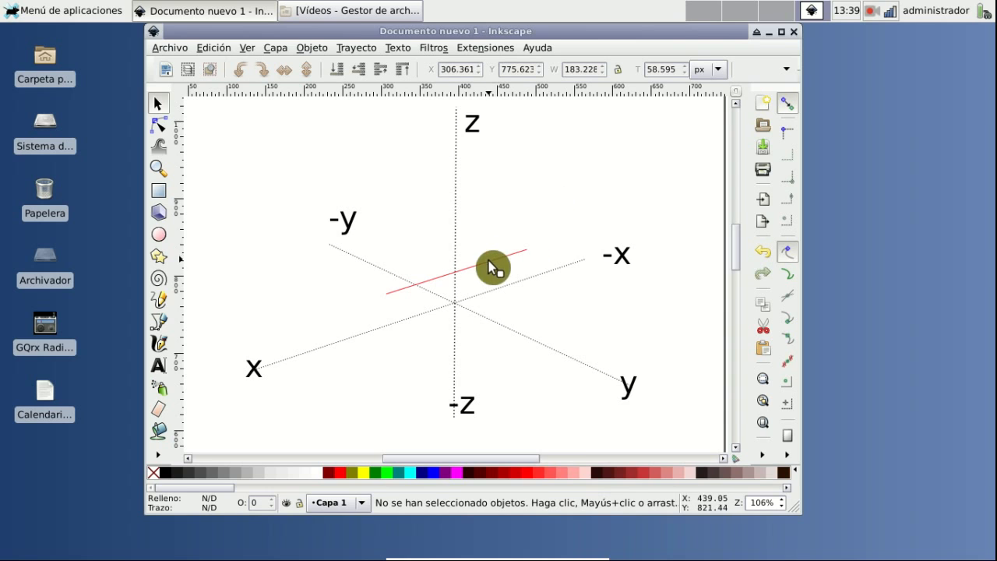
# Step: Move the red line slightly down and flip it by scaling into a downward slope, about 197 px wide and 74 px high
pyautogui.moveTo(487, 265); pyautogui.dragTo(489, 268)
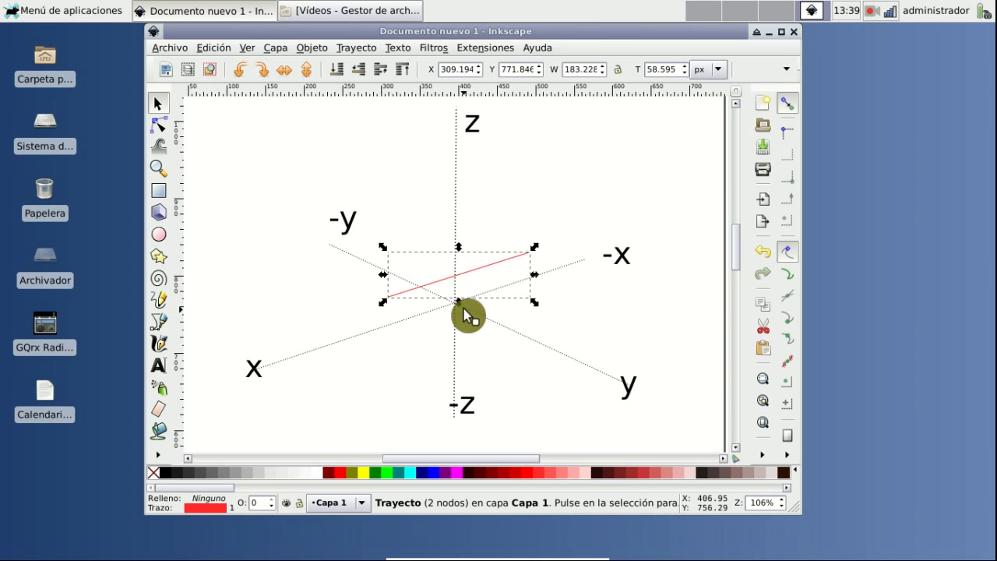
pyautogui.click(517, 199)
pyautogui.click(511, 258)
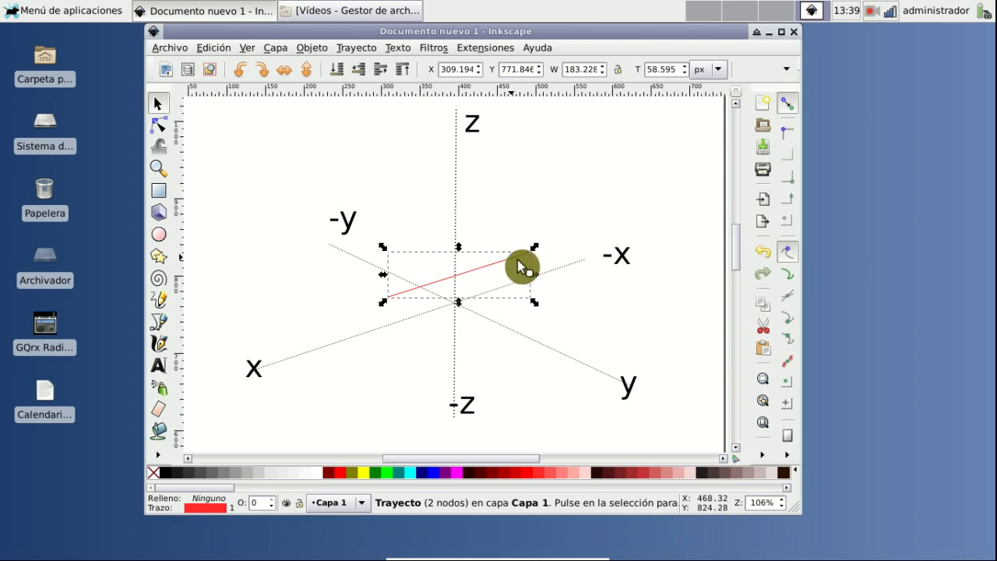
pyautogui.moveTo(536, 256); pyautogui.dragTo(547, 355)
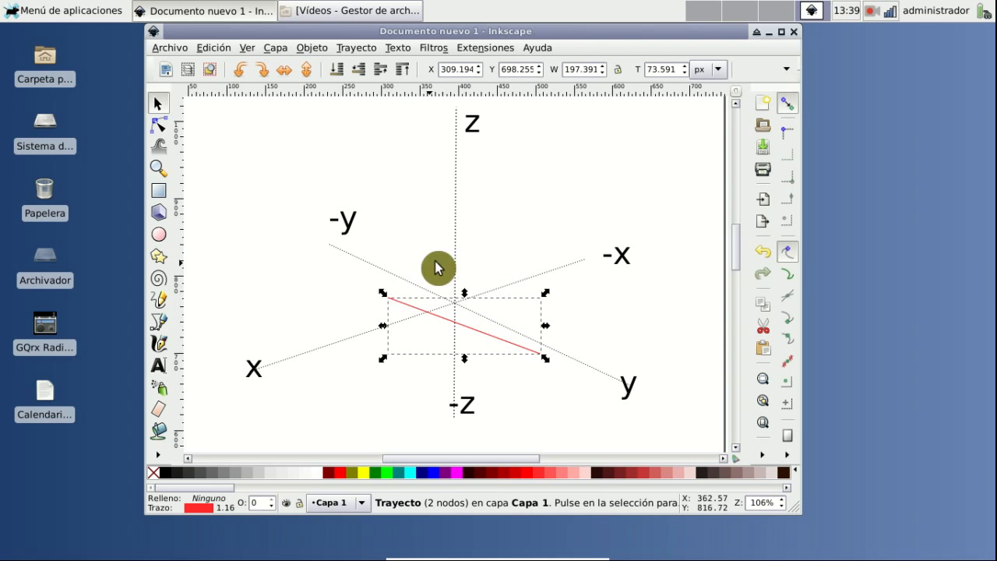
pyautogui.click(500, 257)
# Step: Move the red line up so that it crosses the origin of the axes, keeping it selected
pyautogui.moveTo(473, 328); pyautogui.dragTo(472, 314)
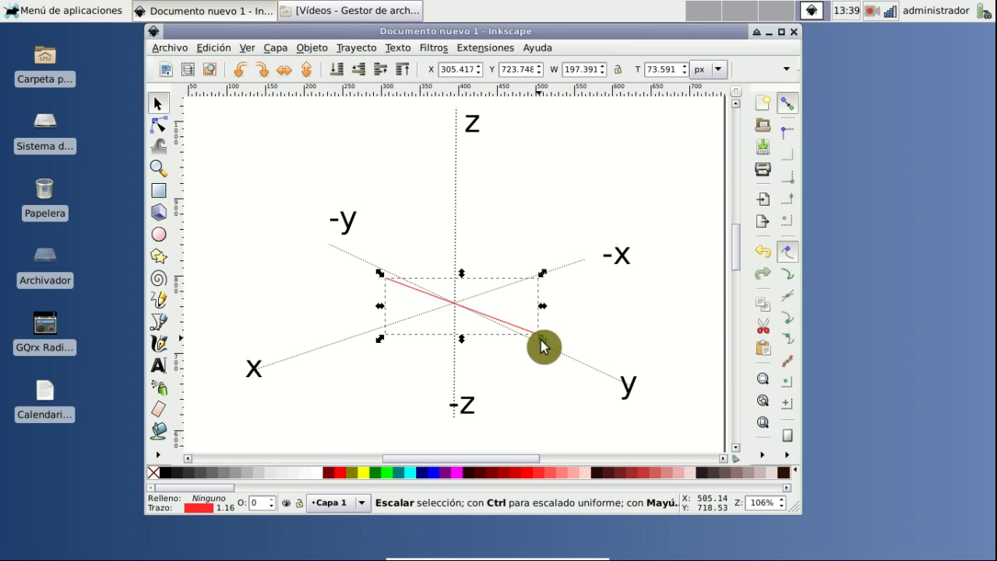
pyautogui.click(516, 206)
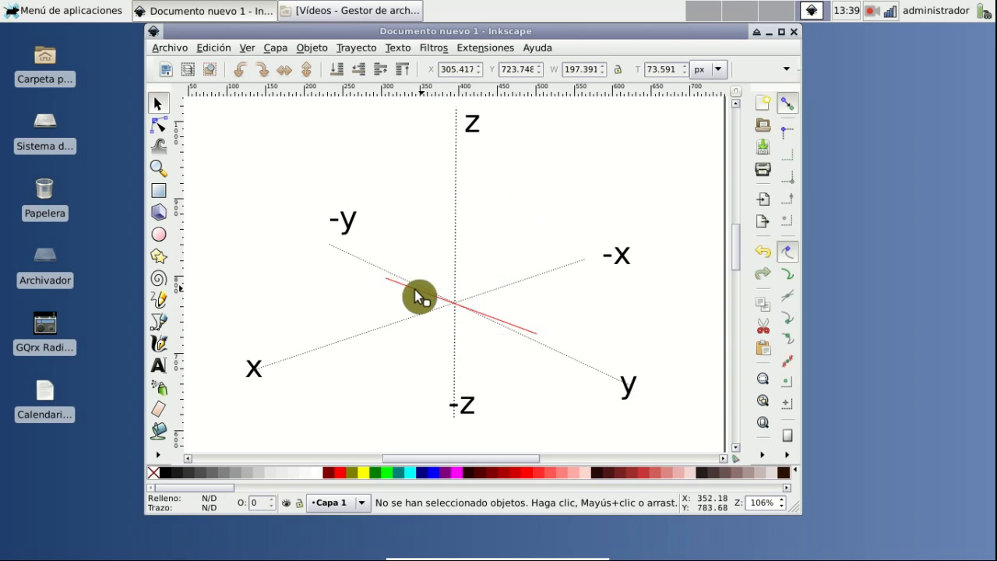
pyautogui.click(400, 286)
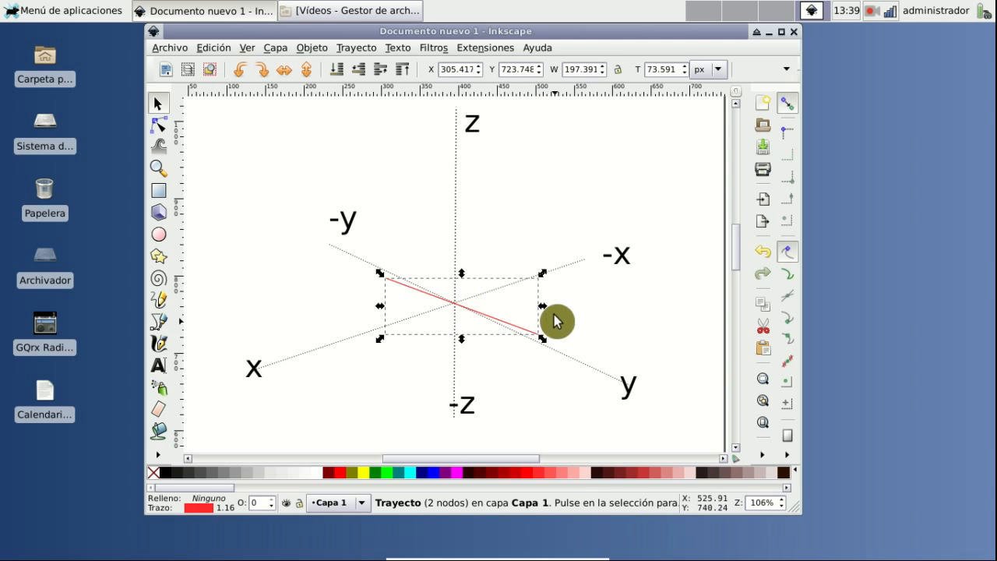
# Step: Flatten the red line to about 200 px wide and 16 px high and move it up the z axis above the origin
pyautogui.moveTo(547, 314)
pyautogui.mouseDown()
pyautogui.moveTo(547, 287)
pyautogui.moveTo(548, 319)
pyautogui.moveTo(558, 296)
pyautogui.moveTo(544, 288)
pyautogui.moveTo(535, 306)
pyautogui.mouseUp()
pyautogui.moveTo(487, 285); pyautogui.dragTo(493, 248)
pyautogui.click(522, 235)
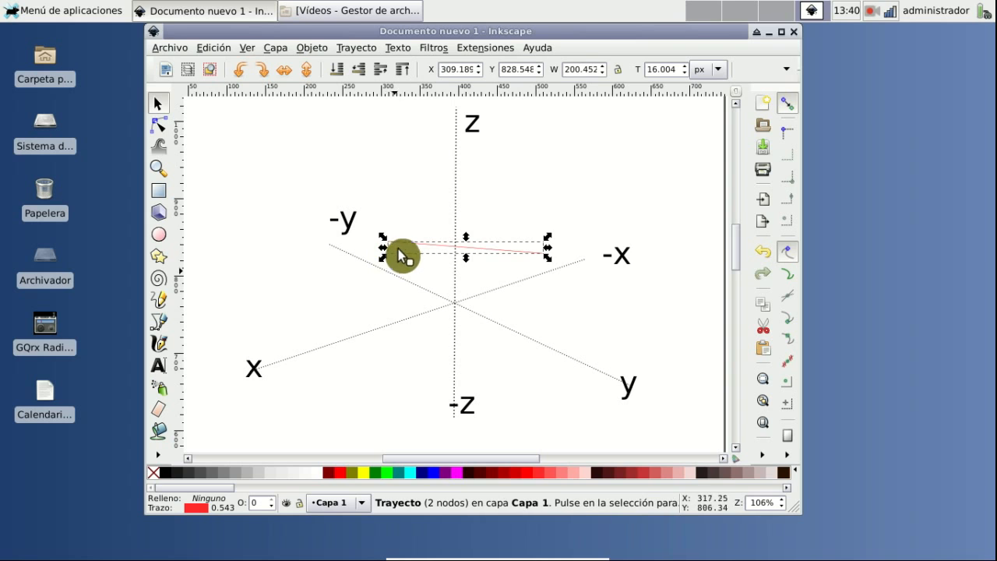
pyautogui.moveTo(471, 252); pyautogui.dragTo(468, 224)
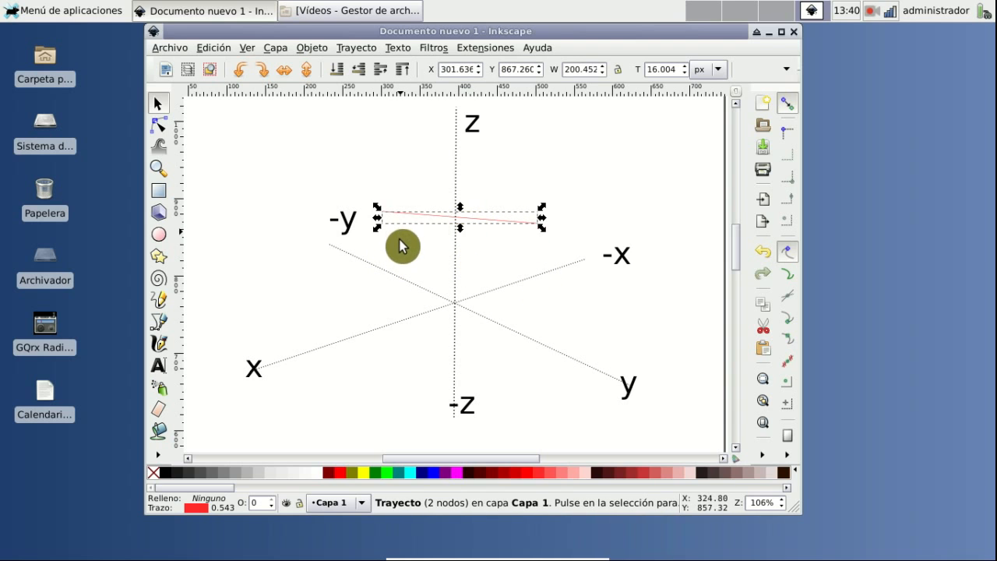
pyautogui.click(397, 262)
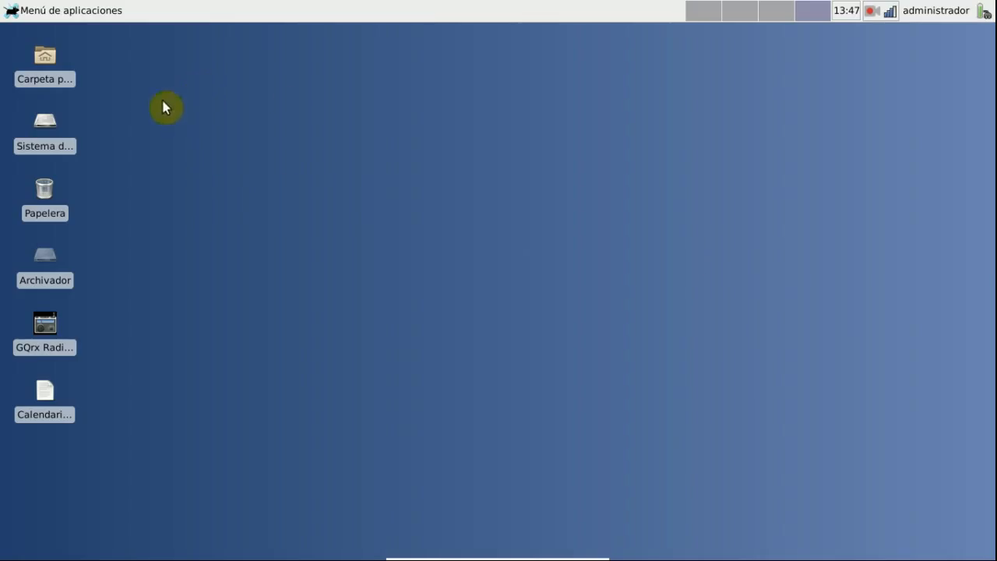
# Step: Launch Xnec2c from the education applications and place its main window beside the desktop icons
pyautogui.click(93, 14)
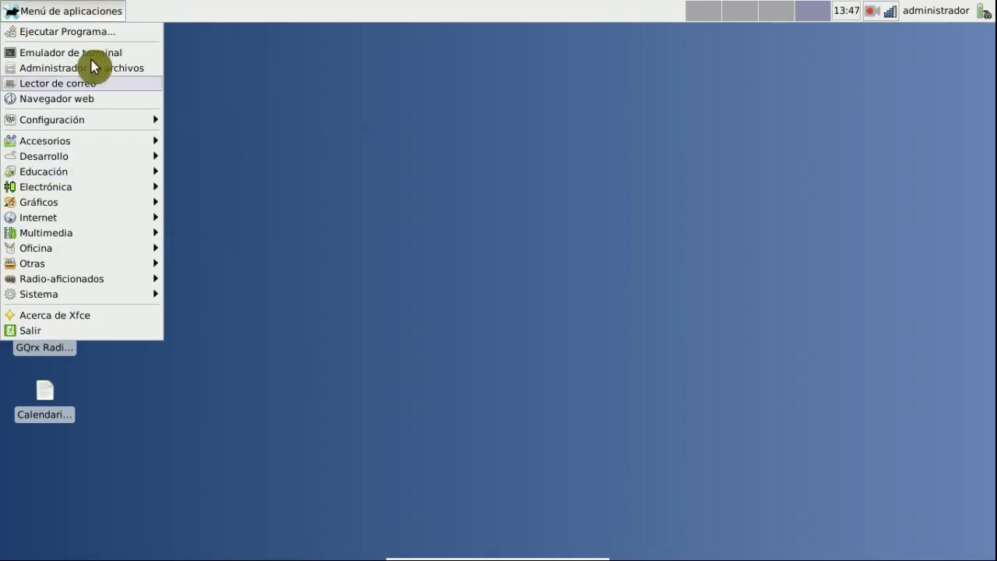
pyautogui.moveTo(112, 174)
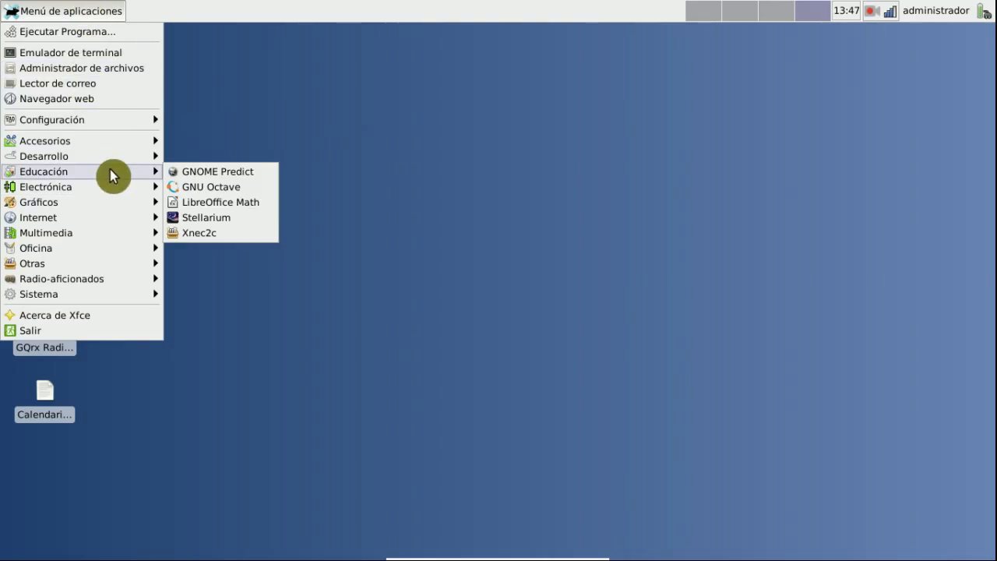
pyautogui.click(225, 233)
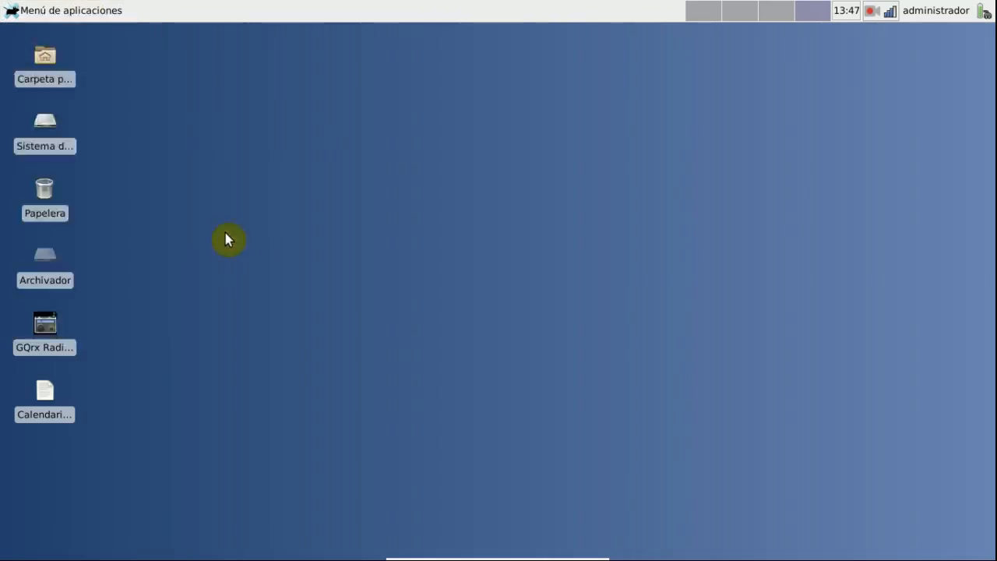
pyautogui.moveTo(292, 36); pyautogui.dragTo(467, 37)
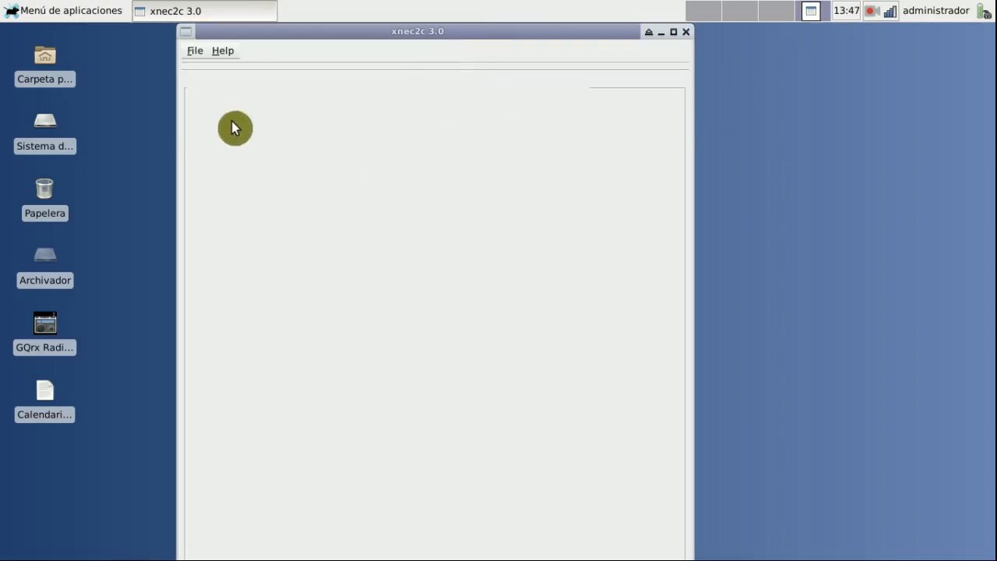
# Step: Create a new NEC2 input file and move its editor window over the main xnec2c window
pyautogui.click(195, 52)
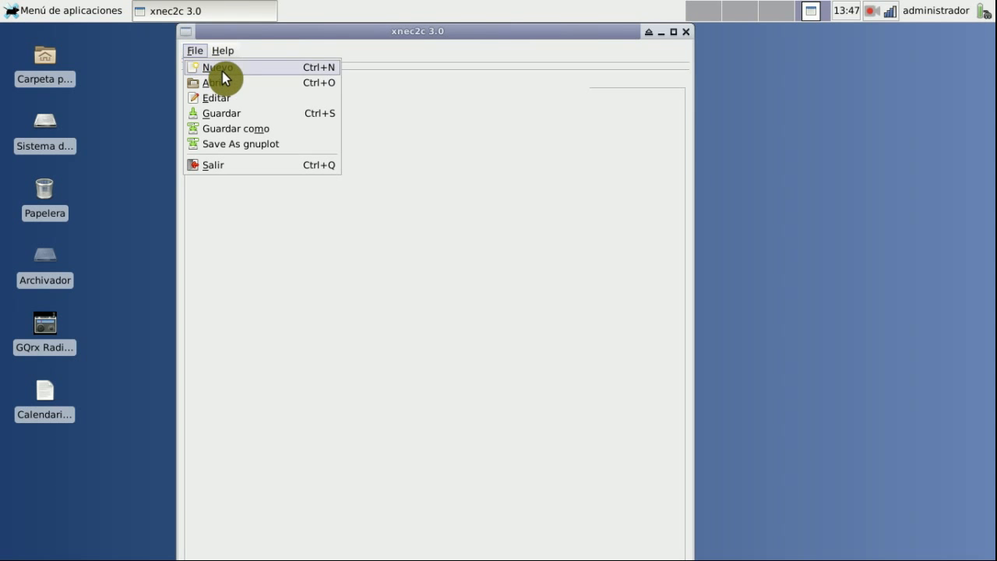
pyautogui.click(221, 71)
pyautogui.moveTo(678, 31); pyautogui.dragTo(408, 31)
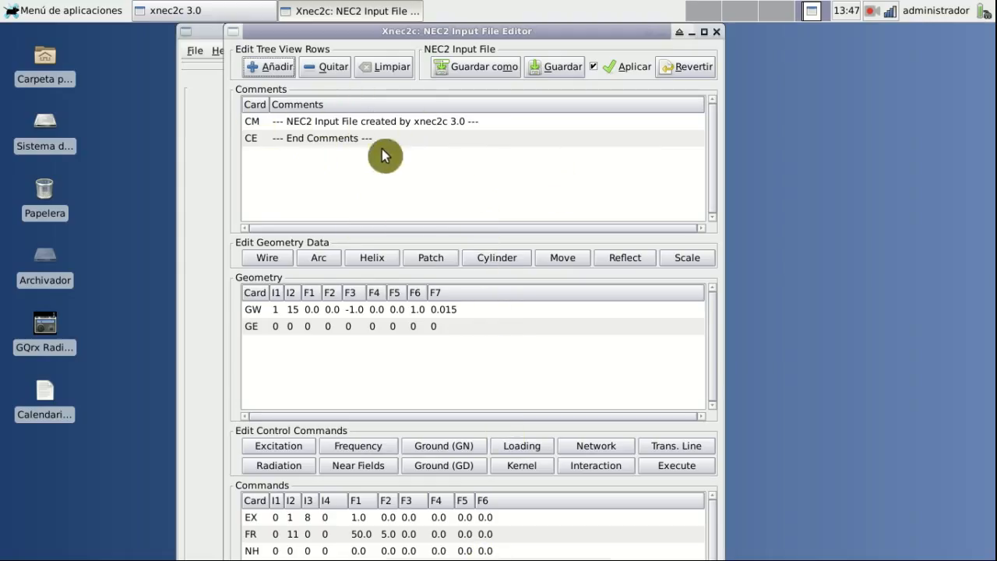
# Step: Examine the CM and CE comment cards of the new NEC2 input file
pyautogui.click(302, 126)
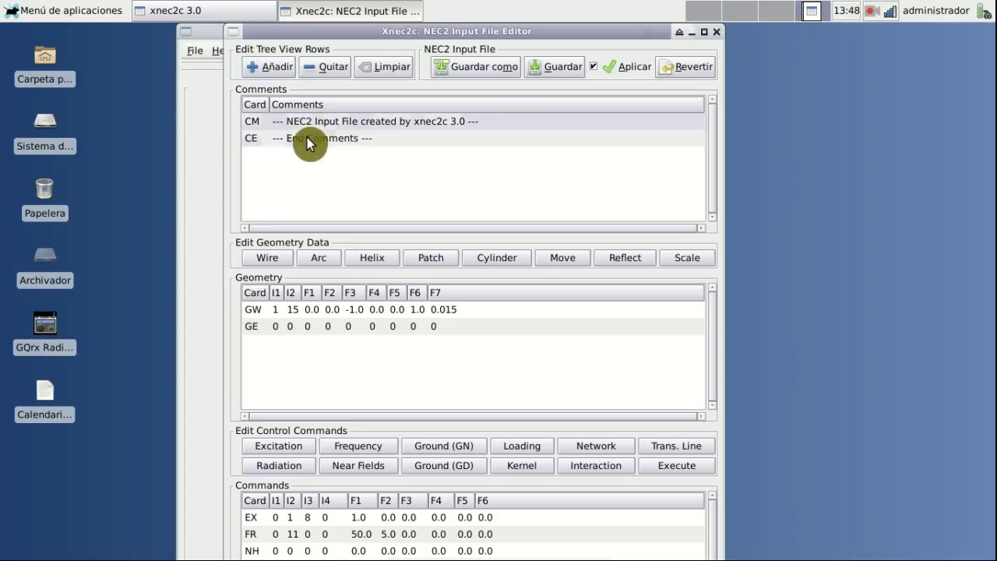
pyautogui.click(308, 142)
pyautogui.click(315, 124)
pyautogui.click(313, 140)
pyautogui.click(313, 125)
pyautogui.click(310, 140)
# Step: Add a comment card below the first CM row with the text "--- Esto es un comentario que sirve como documentación ---"
pyautogui.click(316, 125)
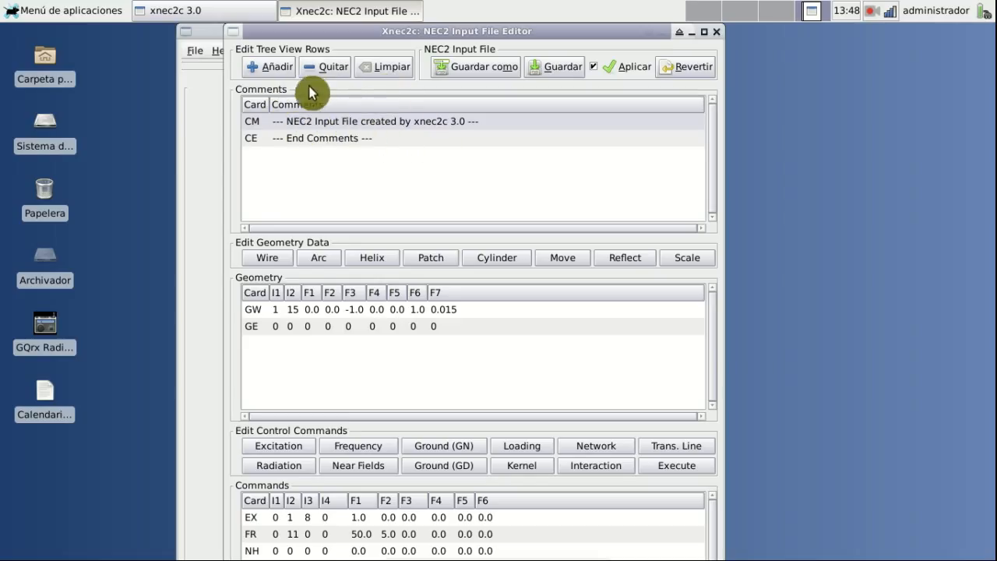
pyautogui.click(274, 72)
pyautogui.click(287, 141)
pyautogui.click(317, 137)
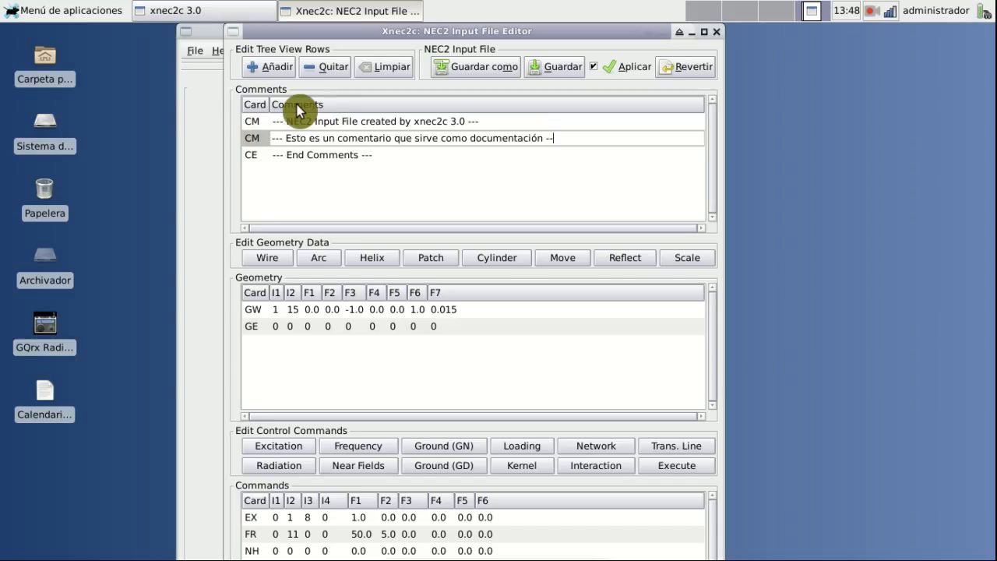
pyautogui.click(308, 155)
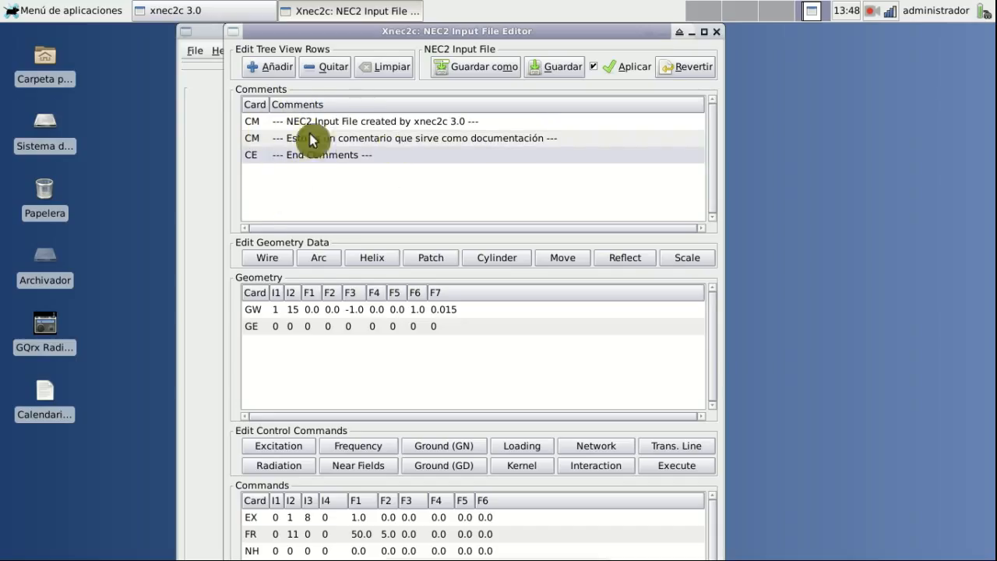
pyautogui.click(290, 120)
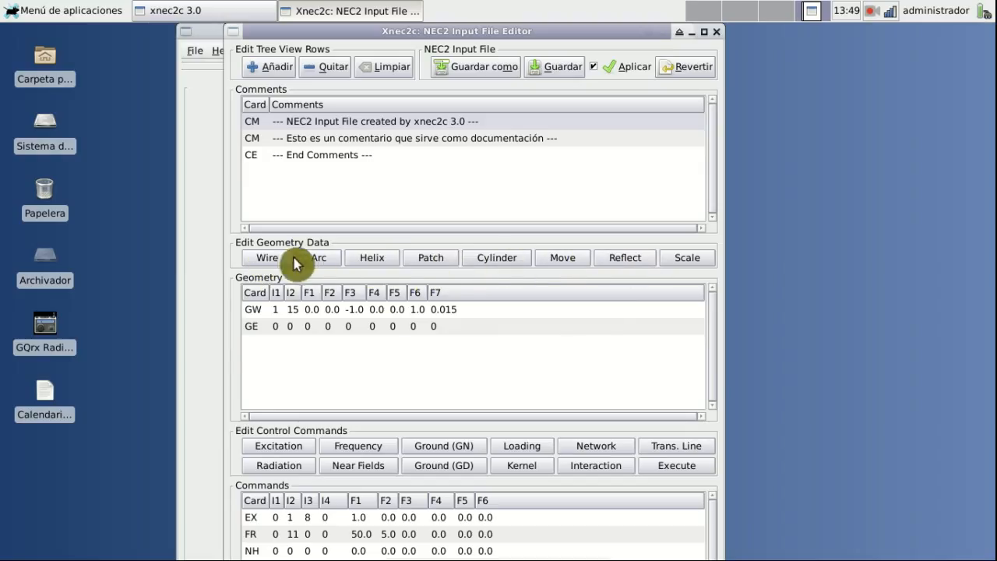
# Step: Examine the GW wire card and the GE geometry-end card in the geometry table
pyautogui.click(254, 324)
pyautogui.click(257, 311)
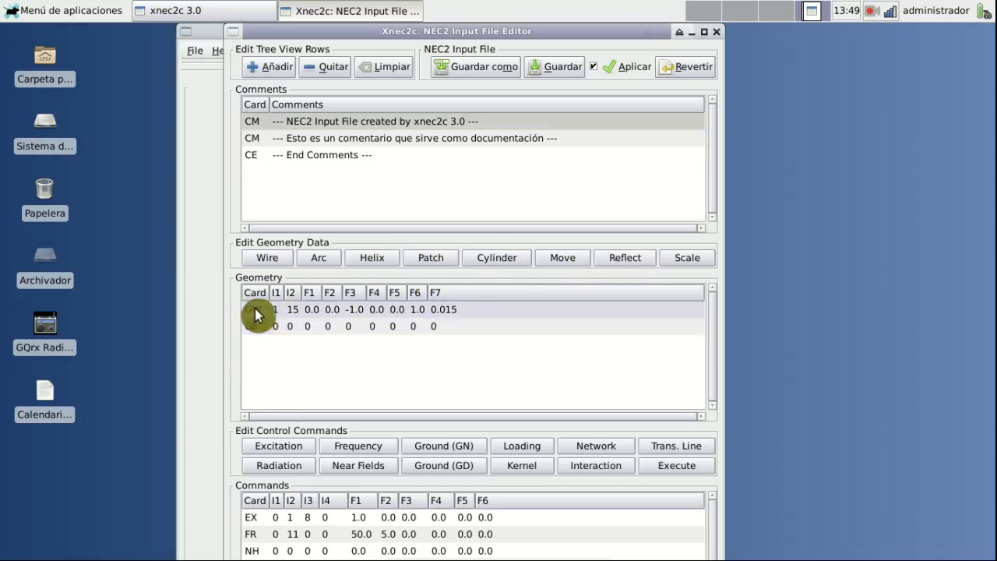
pyautogui.click(256, 327)
pyautogui.click(256, 315)
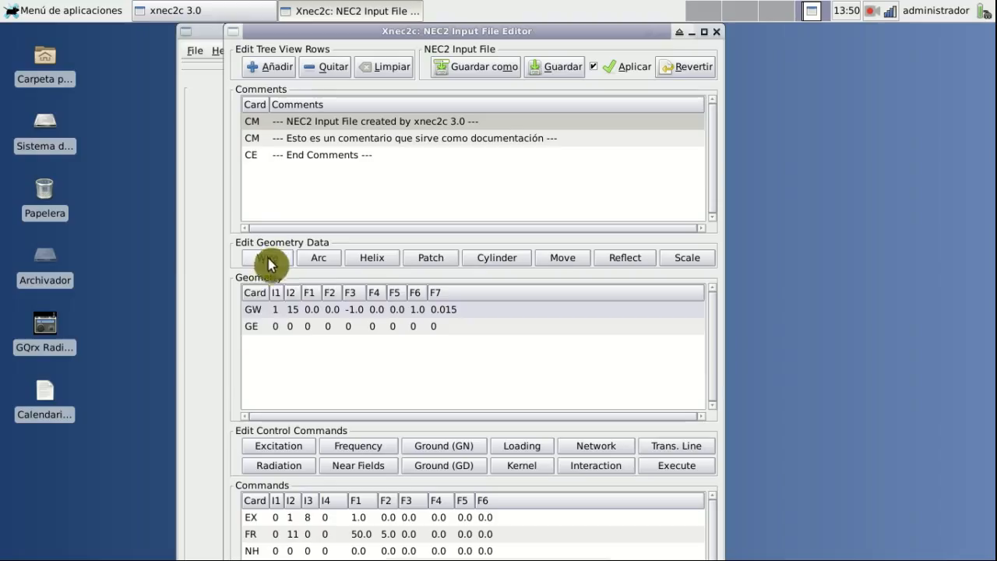
pyautogui.click(256, 312)
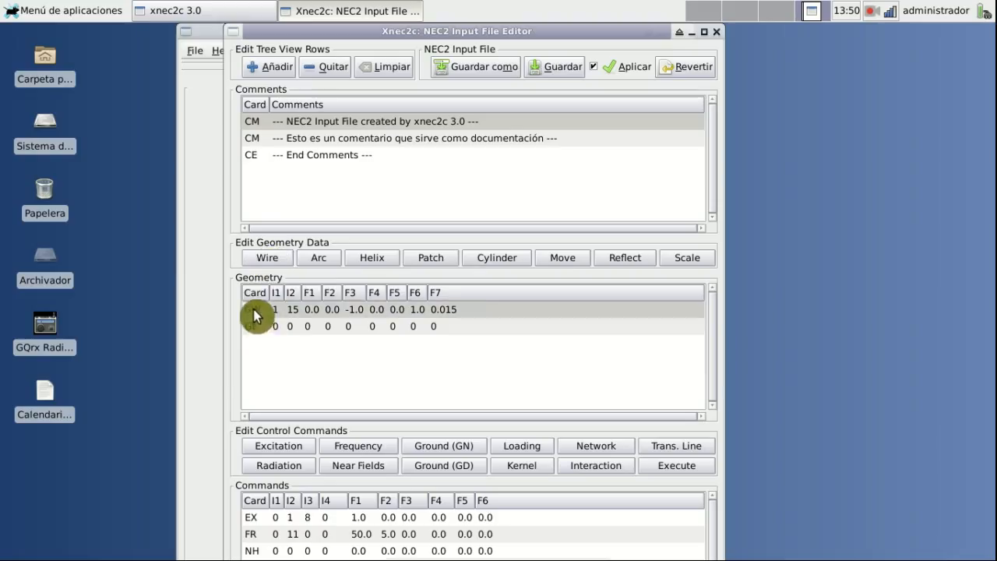
pyautogui.click(312, 327)
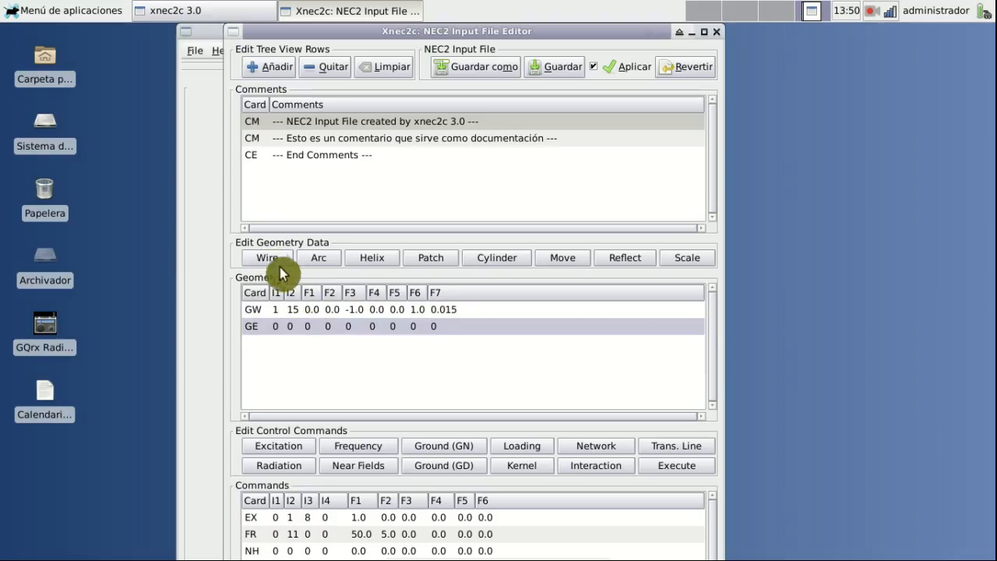
pyautogui.click(281, 312)
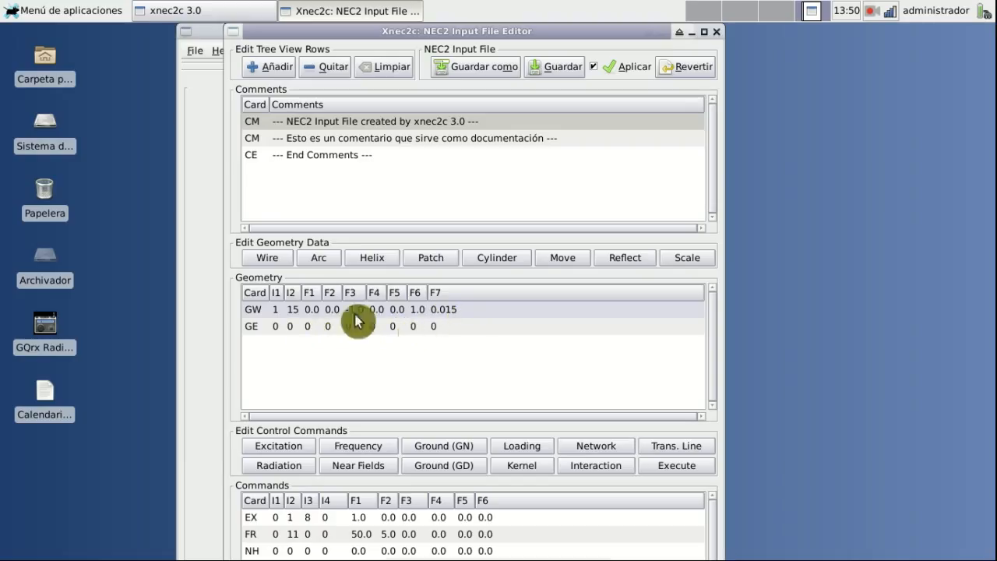
# Step: Examine the GW card's wire parameters, including segment count, diameter and conductivity, and close the wire editor
pyautogui.doubleClick(257, 314)
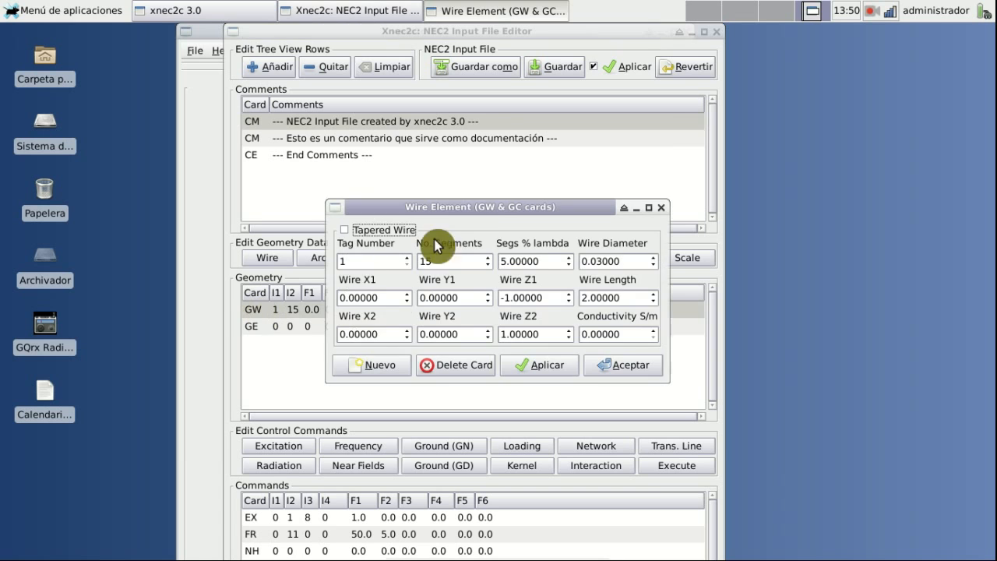
pyautogui.moveTo(483, 191); pyautogui.dragTo(458, 220)
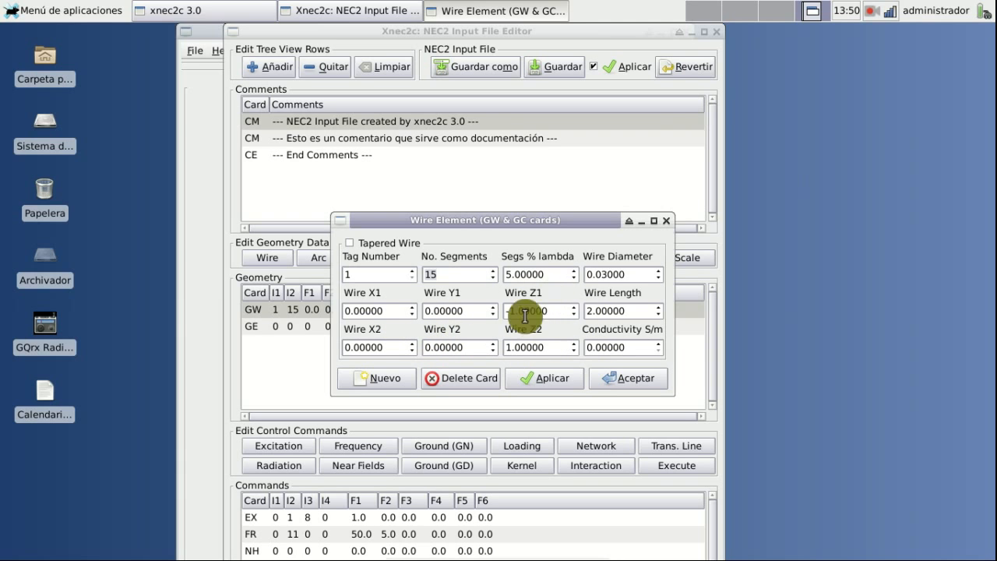
pyautogui.click(629, 272)
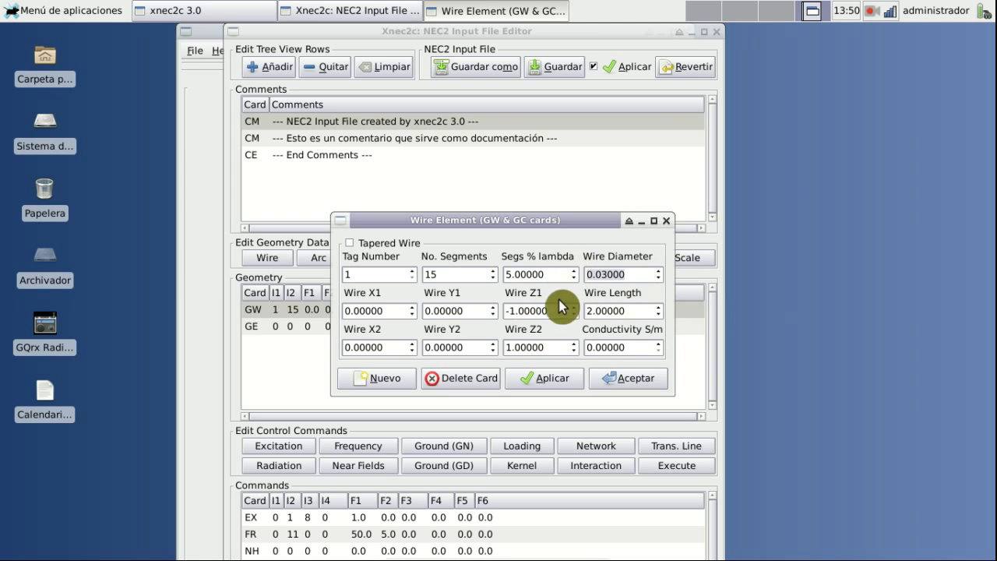
pyautogui.click(596, 347)
pyautogui.click(628, 376)
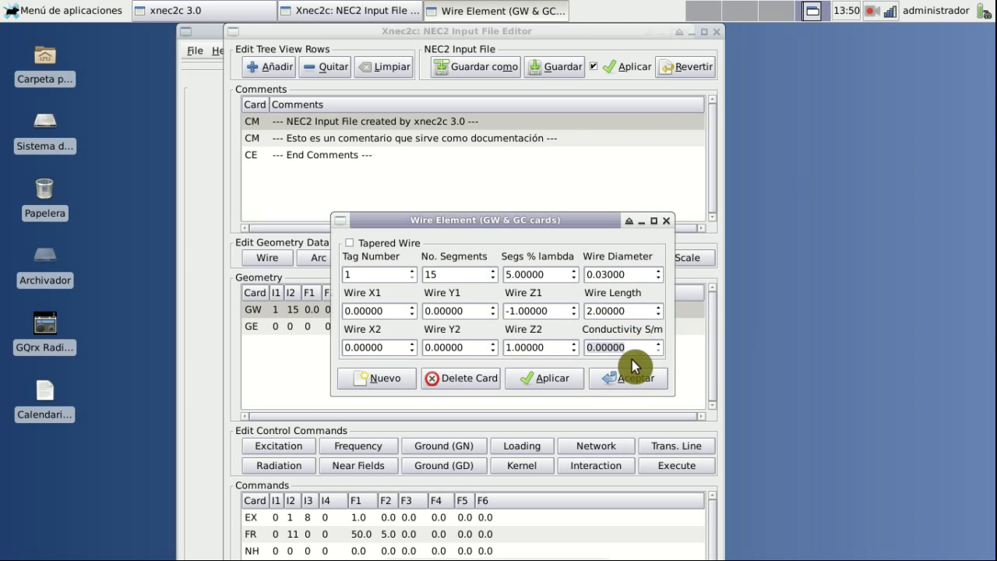
pyautogui.moveTo(634, 352); pyautogui.dragTo(593, 351)
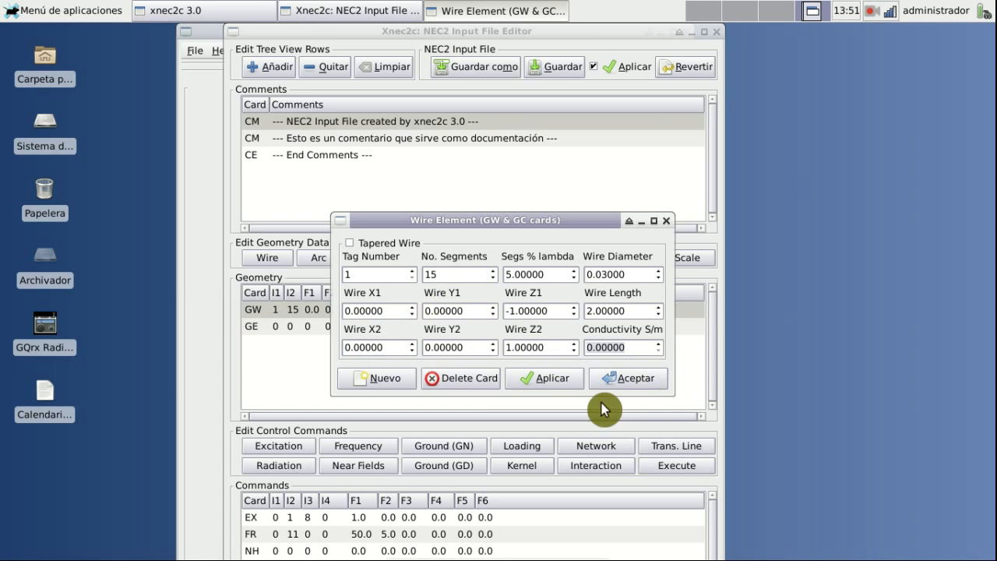
pyautogui.click(667, 222)
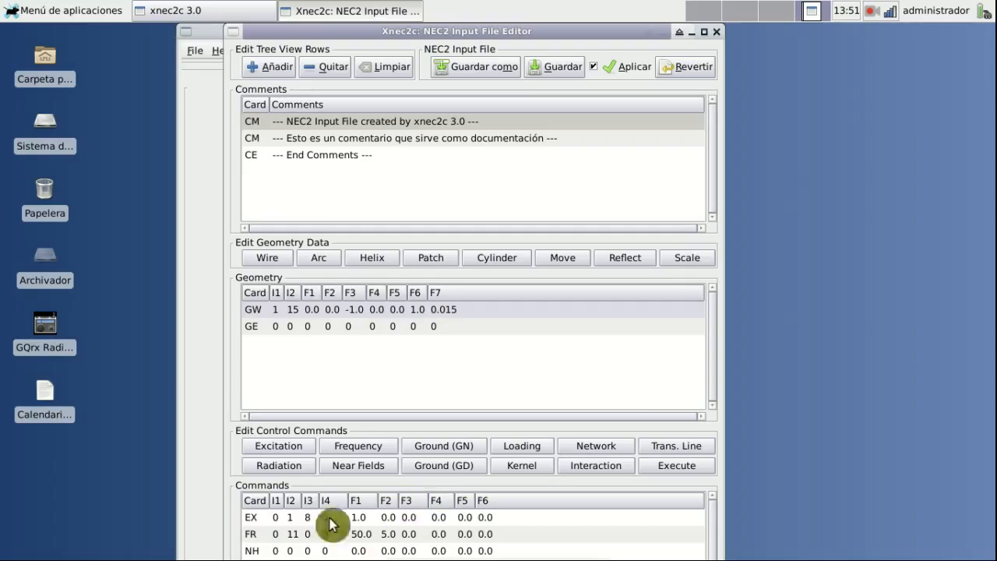
# Step: Examine the EX, FR and NH control cards and review the FR card's frequency stepping parameters
pyautogui.click(251, 520)
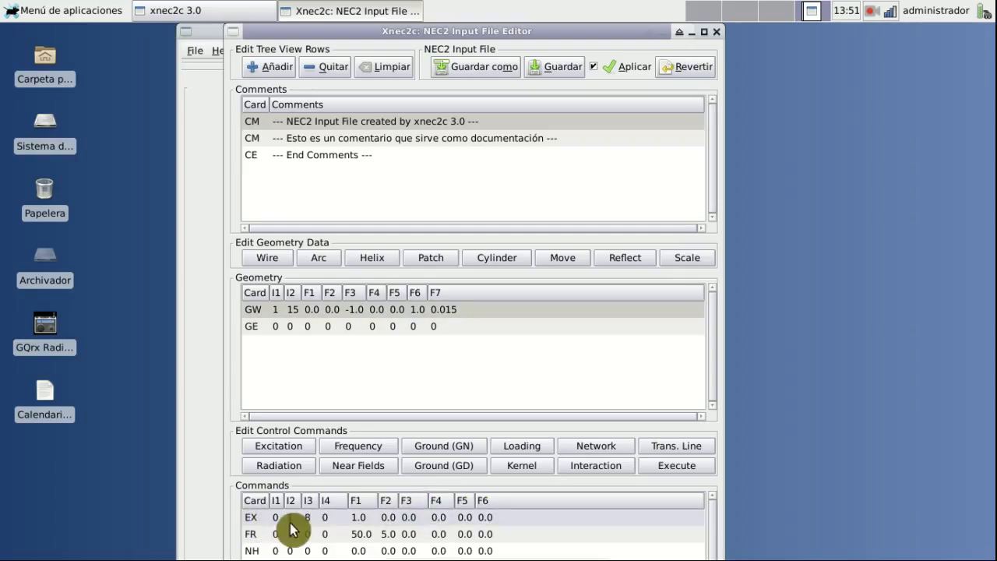
pyautogui.click(255, 535)
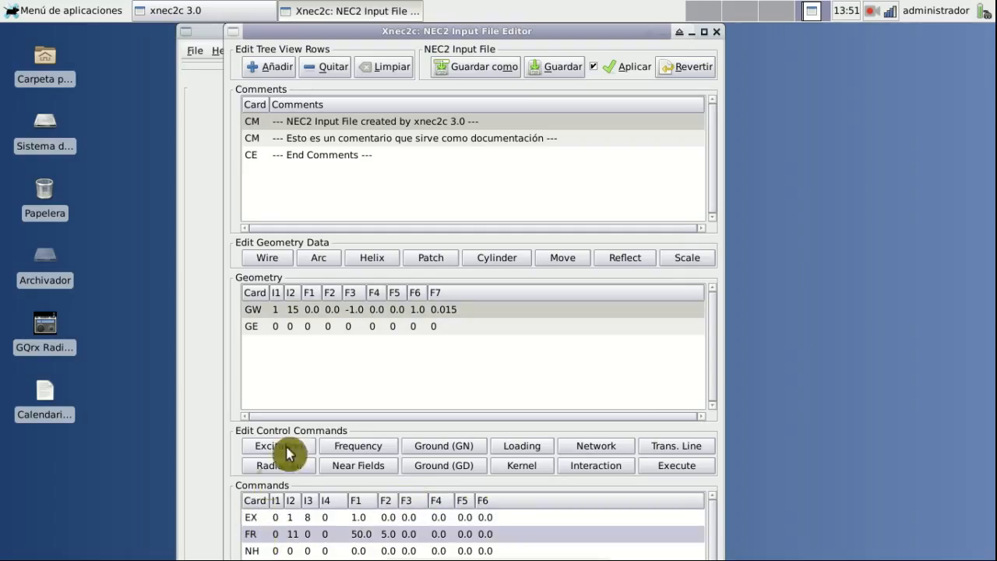
pyautogui.click(252, 551)
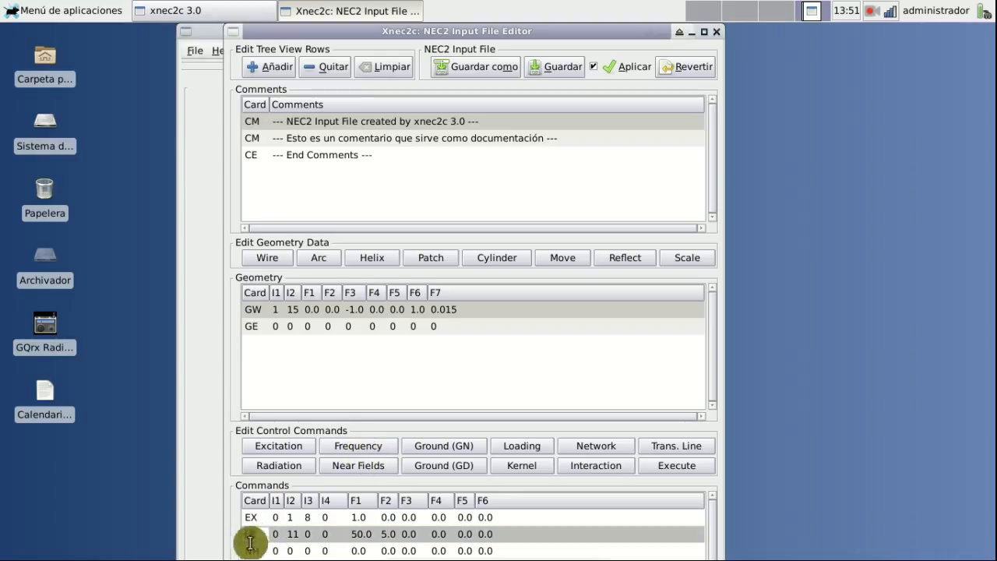
pyautogui.click(262, 534)
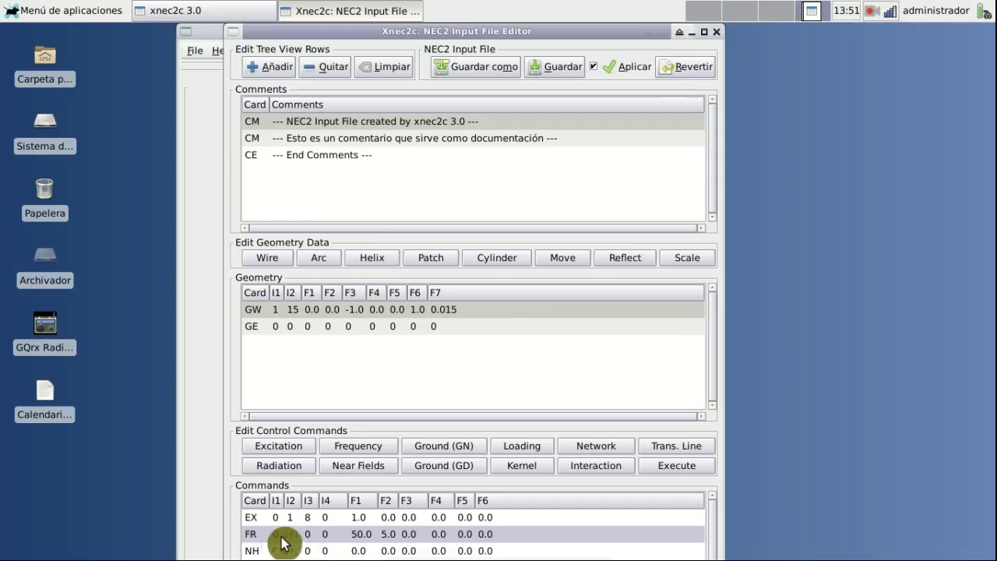
pyautogui.doubleClick(257, 537)
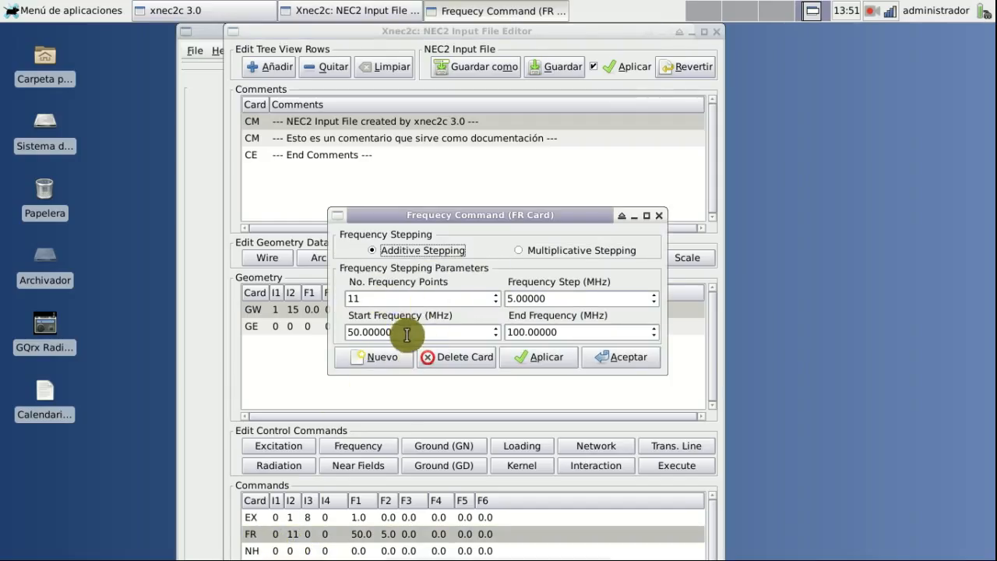
pyautogui.moveTo(407, 334); pyautogui.dragTo(268, 334)
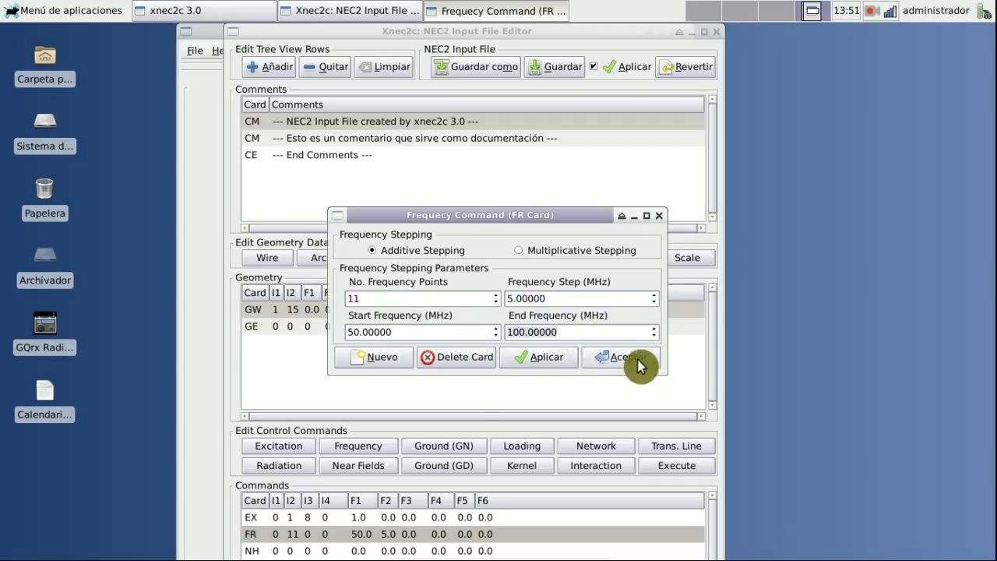
pyautogui.click(659, 215)
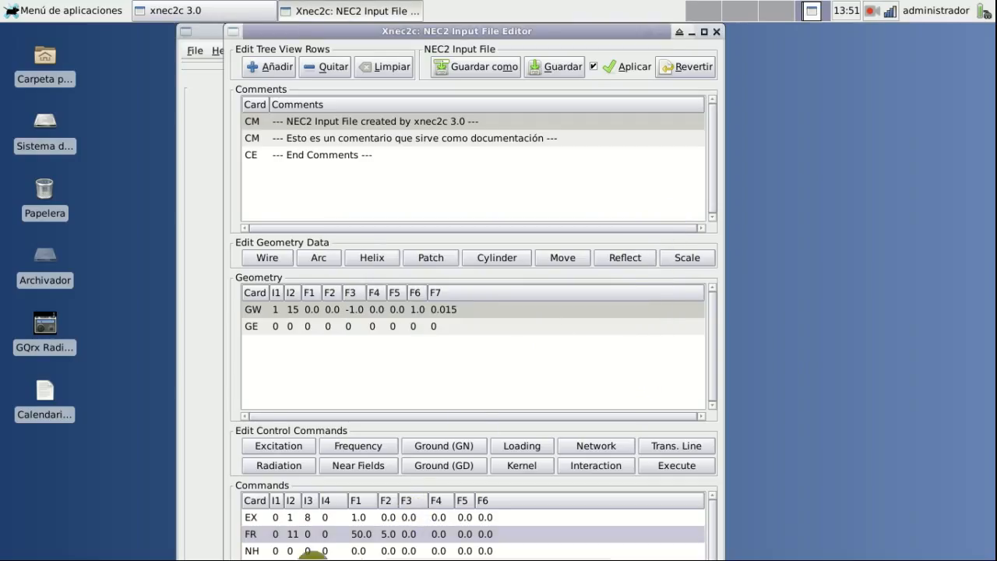
# Step: Examine the EX card's excitation type and voltage source parameters, and close its editor
pyautogui.click(257, 520)
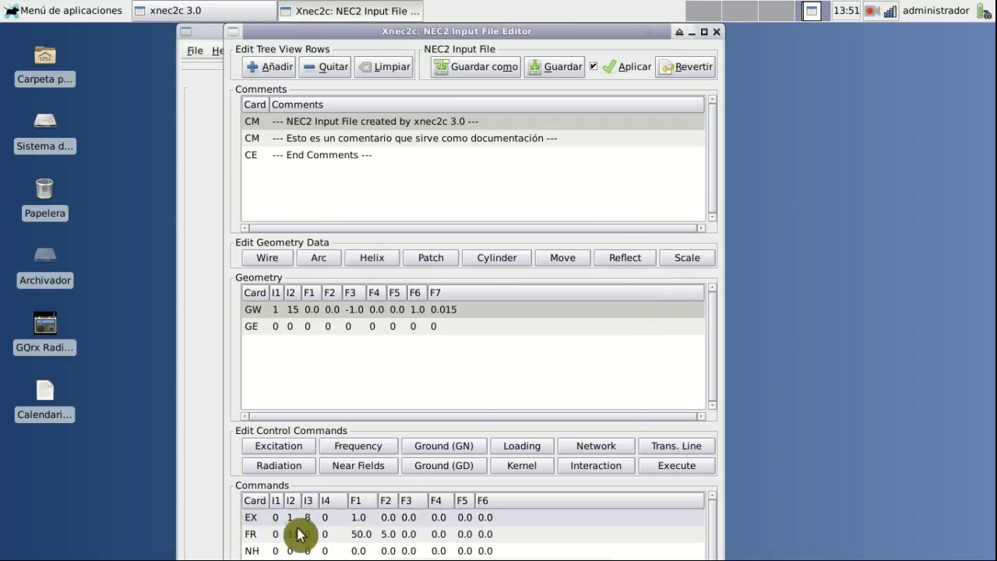
pyautogui.doubleClick(257, 519)
pyautogui.moveTo(755, 41); pyautogui.dragTo(435, 143)
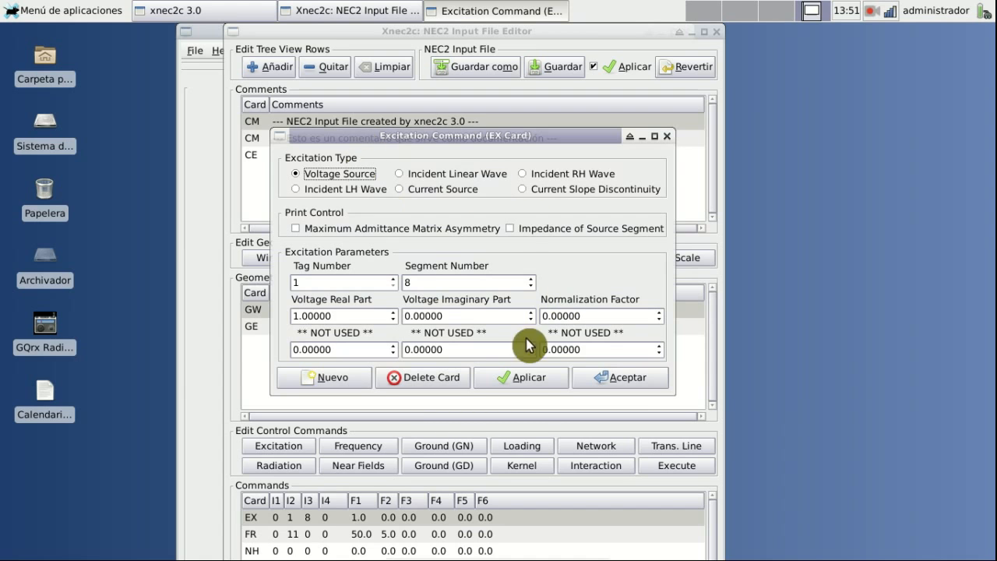
pyautogui.click(629, 379)
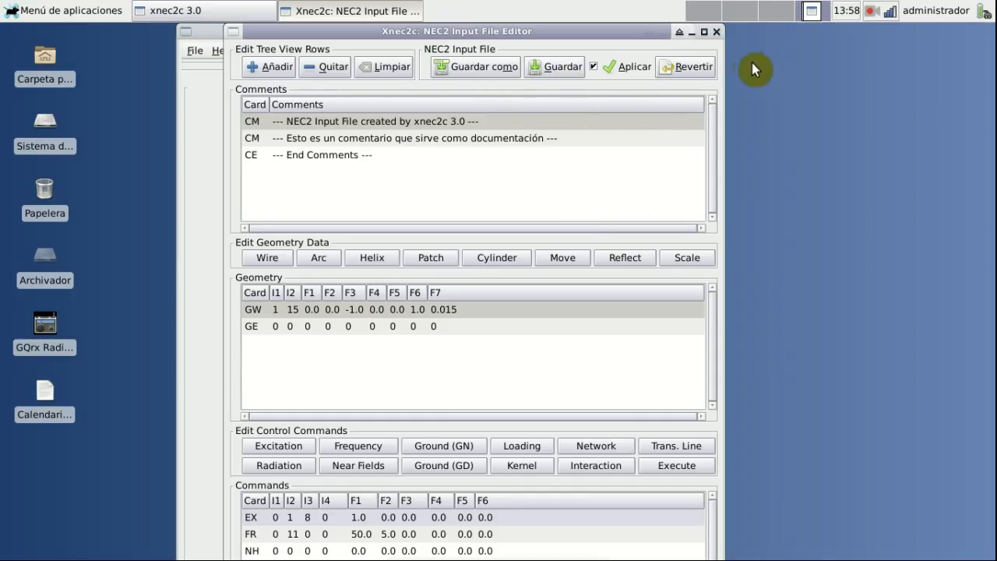
# Step: Close the NEC2 input file editor and save the new file as "untitled" in the home folder
pyautogui.click(718, 34)
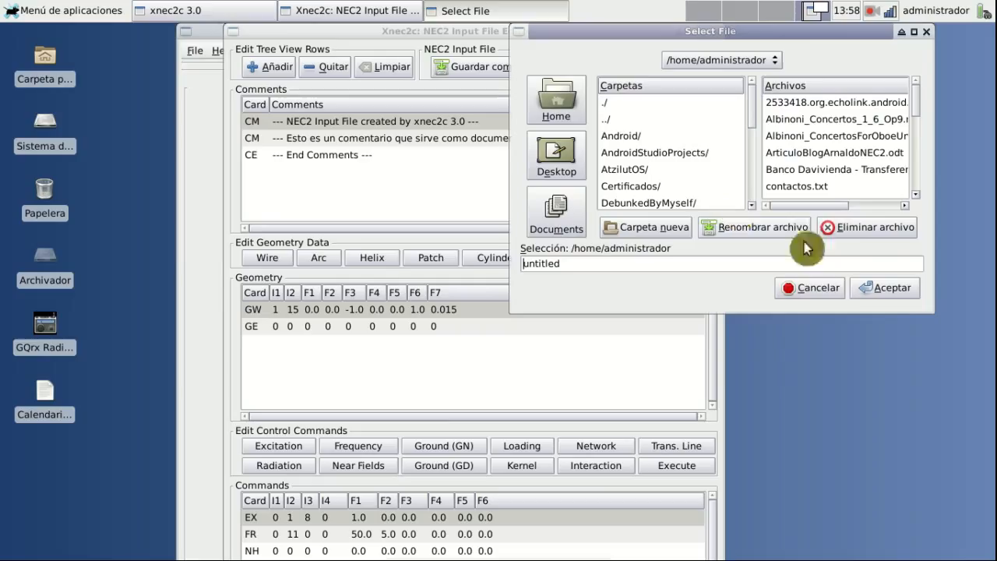
pyautogui.click(872, 293)
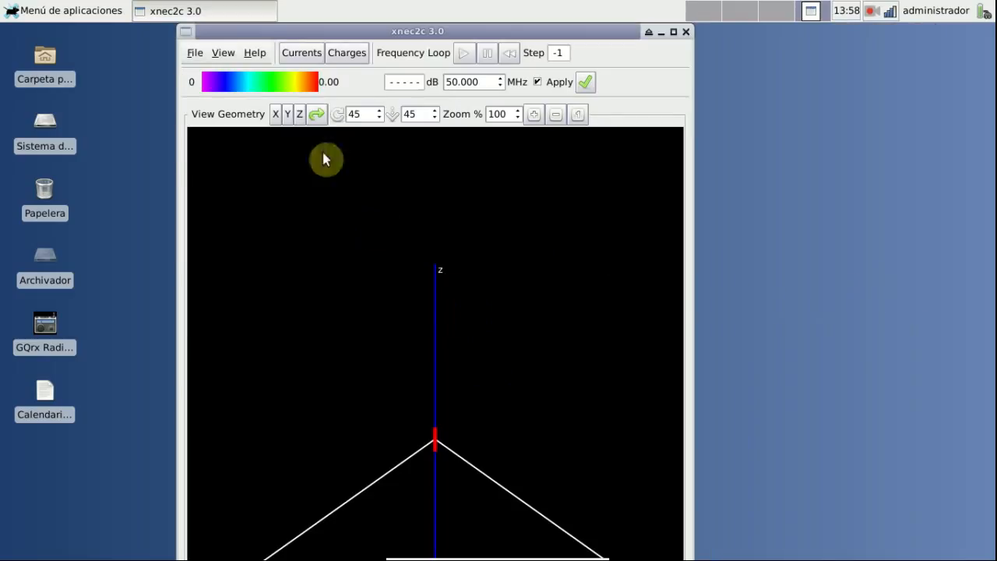
# Step: Open the antenna file Yagui3ElementosHK4AFB.nec from the SimulacionAntenas folder
pyautogui.click(195, 55)
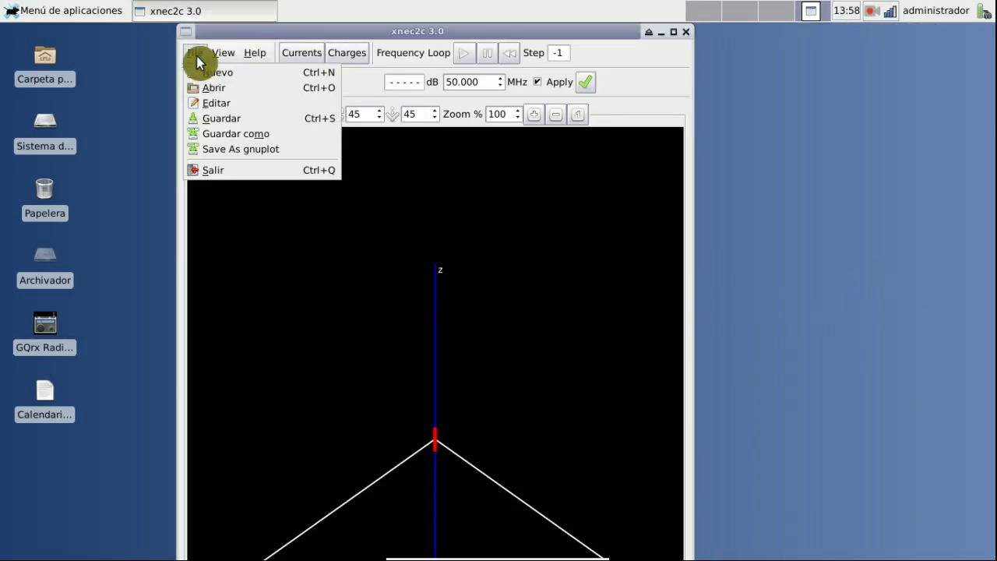
pyautogui.click(225, 97)
pyautogui.scroll(2, 234, 123)
pyautogui.doubleClick(254, 110)
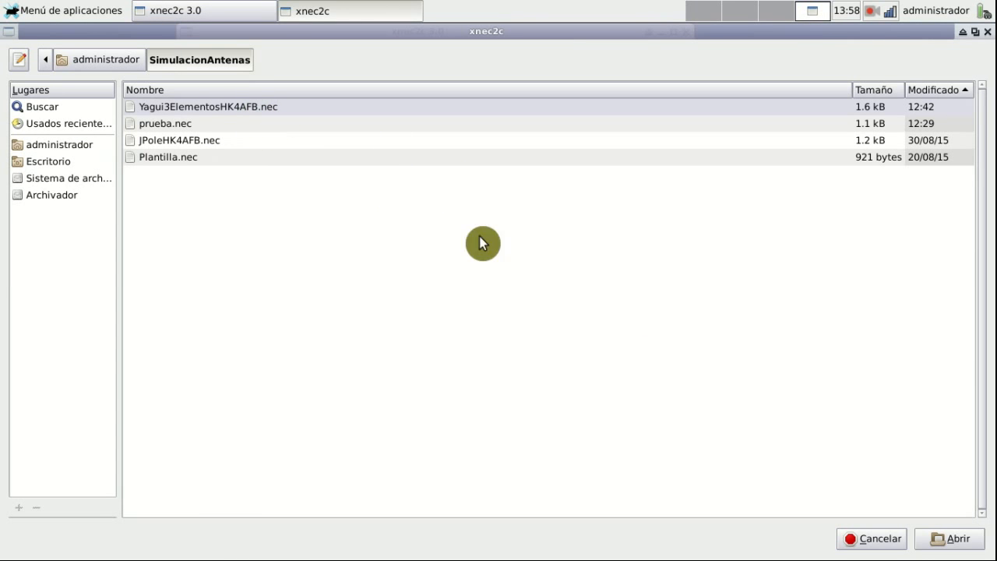
pyautogui.click(956, 536)
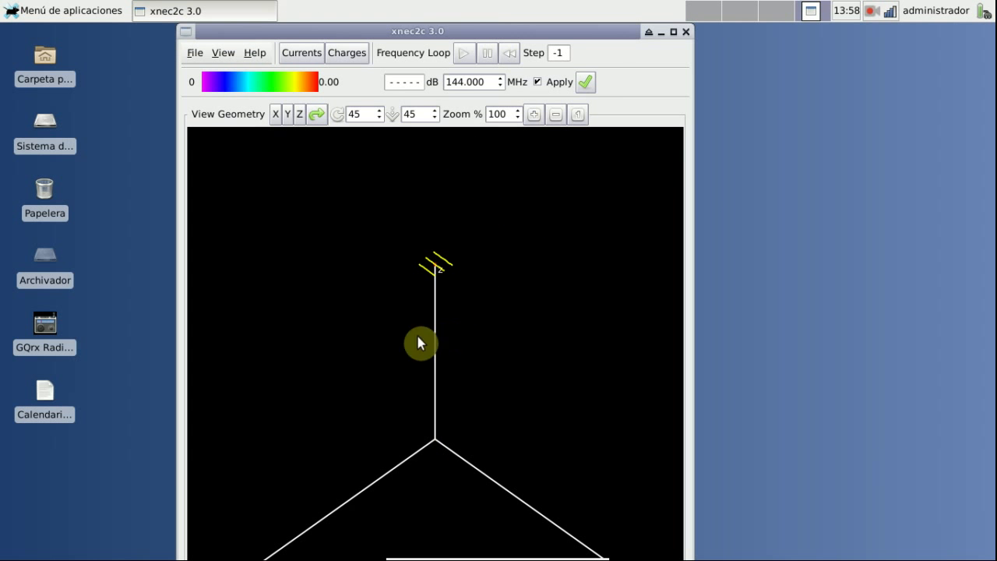
# Step: Rotate and enlarge the geometry view to inspect the three Yagi elements on the z axis
pyautogui.moveTo(453, 265); pyautogui.dragTo(459, 417)
pyautogui.scroll(-3, 448, 374)
pyautogui.moveTo(490, 450); pyautogui.dragTo(495, 410)
pyautogui.moveTo(478, 311)
pyautogui.mouseDown()
pyautogui.moveTo(465, 327)
pyautogui.moveTo(464, 289)
pyautogui.moveTo(452, 289)
pyautogui.moveTo(476, 325)
pyautogui.moveTo(512, 276)
pyautogui.moveTo(467, 319)
pyautogui.mouseUp()
pyautogui.scroll(5, 440, 288)
pyautogui.scroll(2, 478, 299)
pyautogui.scroll(2, 468, 279)
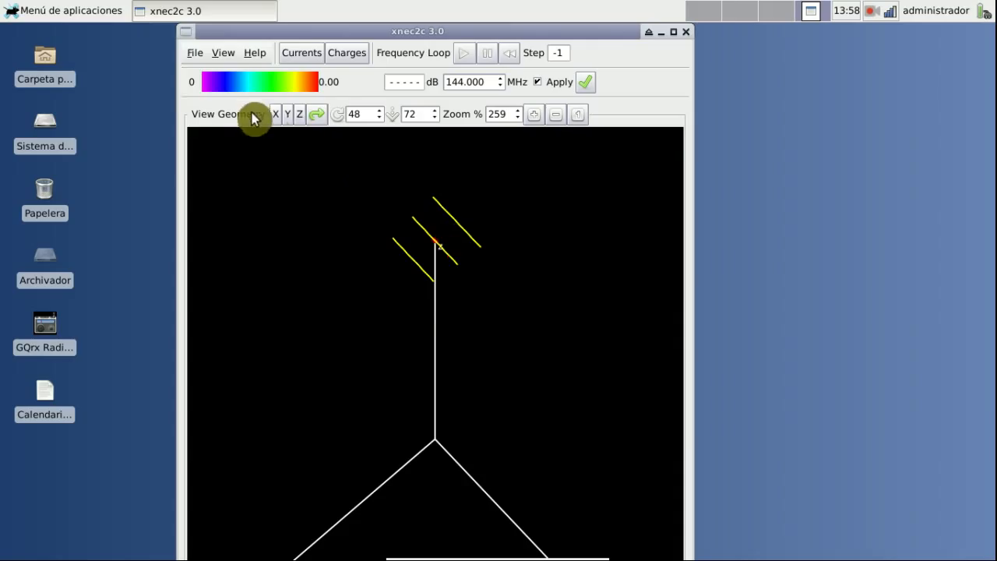
# Step: Open the Yagi file for editing and arrange the editor beside the geometry view
pyautogui.click(195, 58)
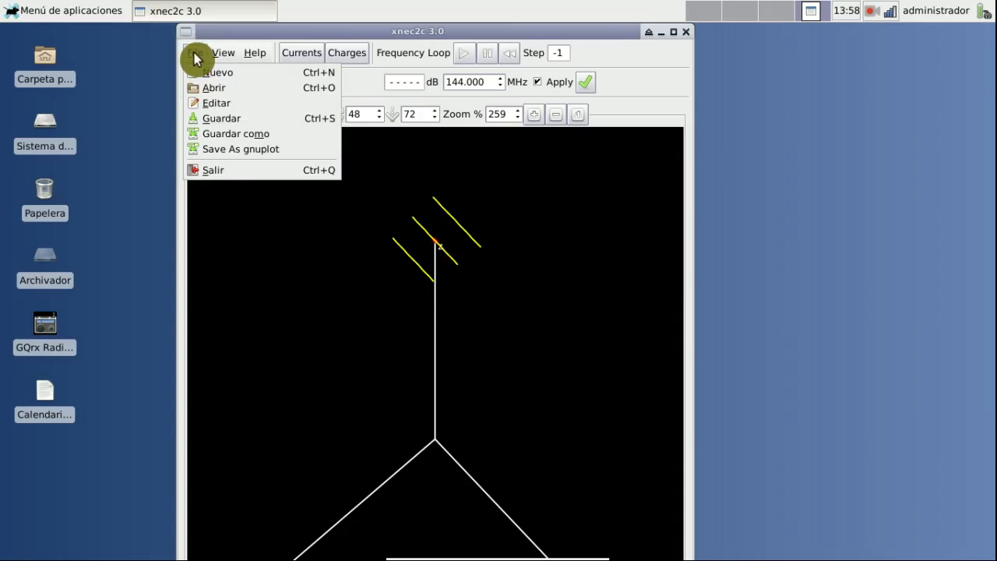
pyautogui.click(222, 103)
pyautogui.moveTo(623, 30); pyautogui.dragTo(597, 29)
pyautogui.moveTo(393, 33); pyautogui.dragTo(286, 35)
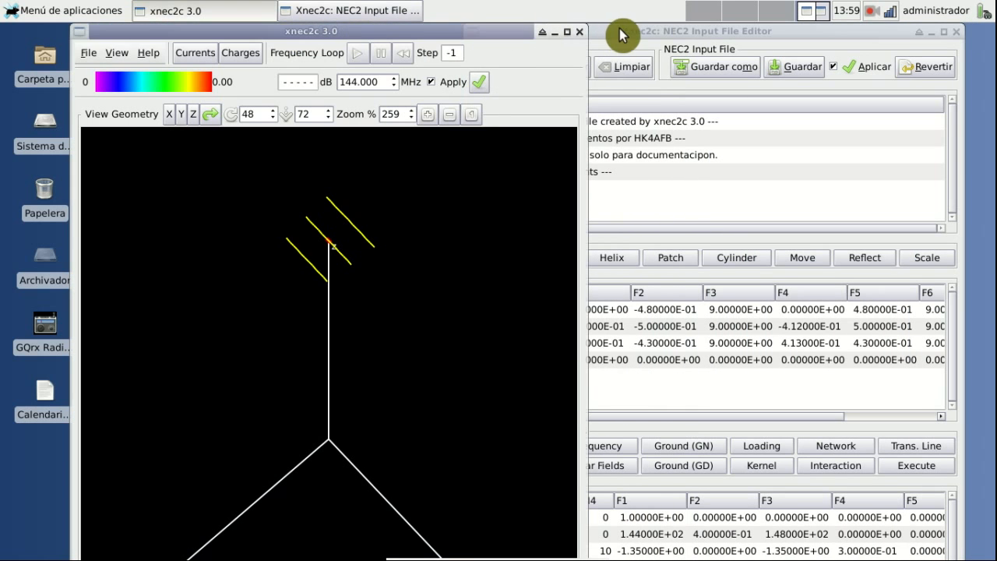
pyautogui.click(623, 36)
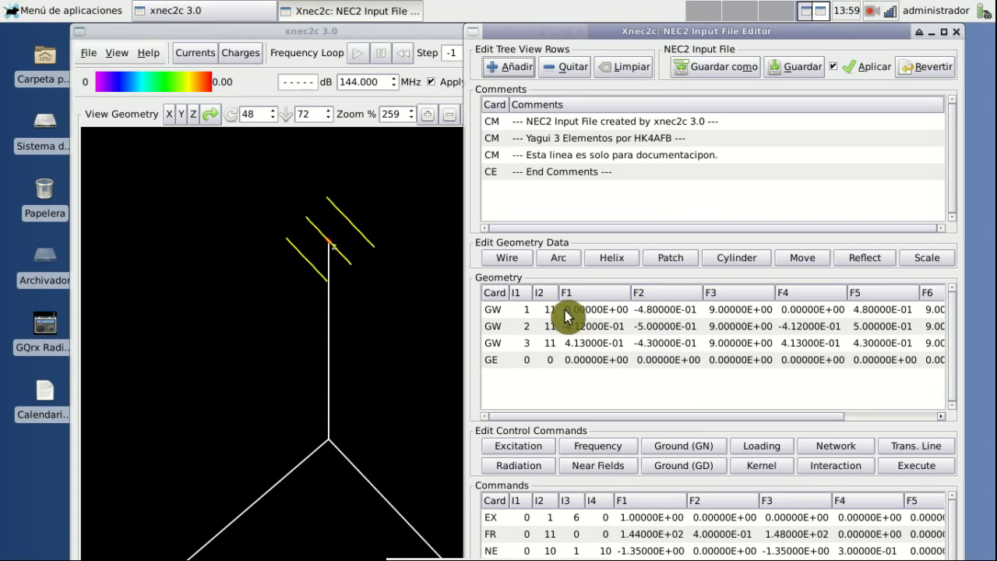
# Step: Examine the three GW cards and their tag numbers against the Yagi elements in the geometry view
pyautogui.click(501, 327)
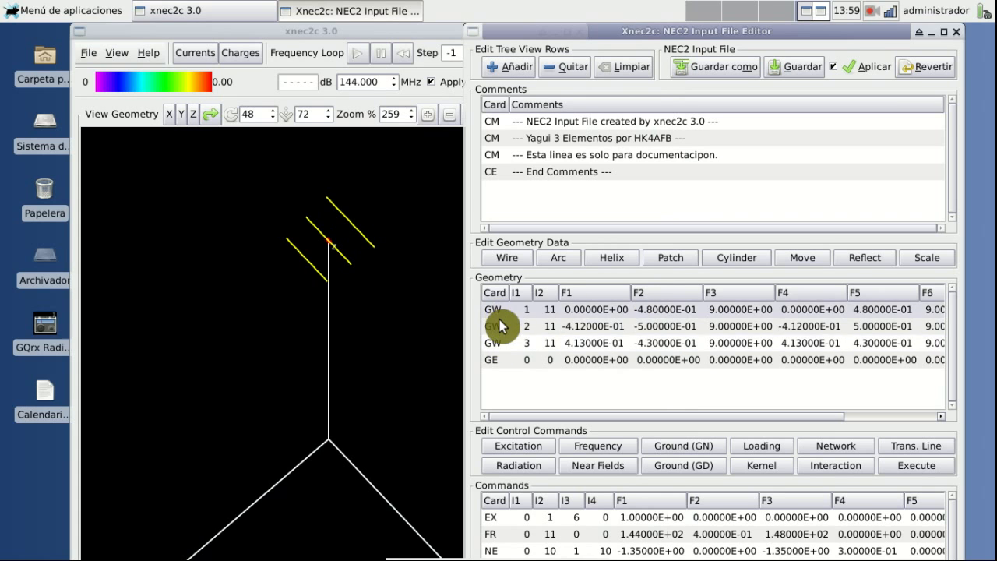
pyautogui.click(500, 329)
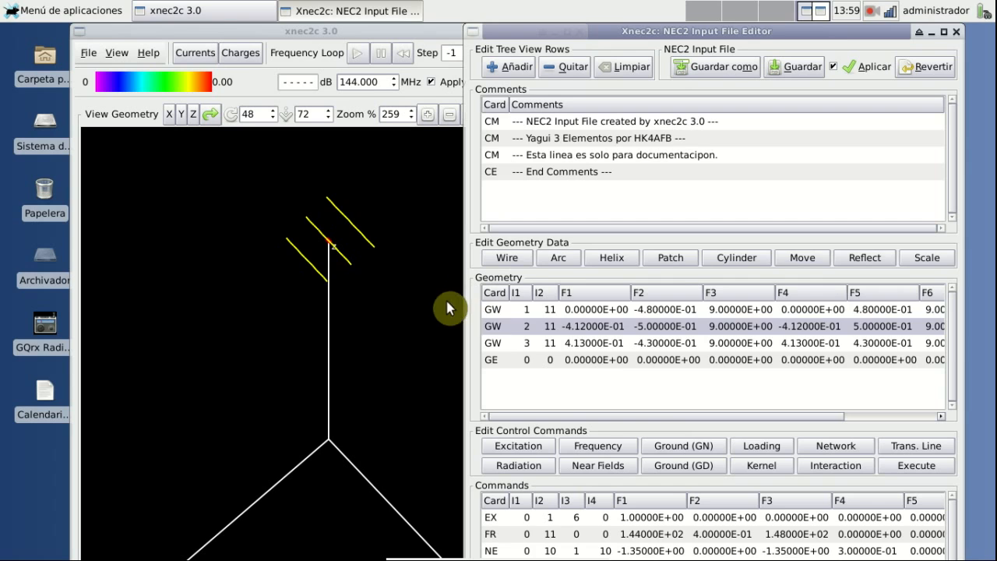
pyautogui.click(498, 311)
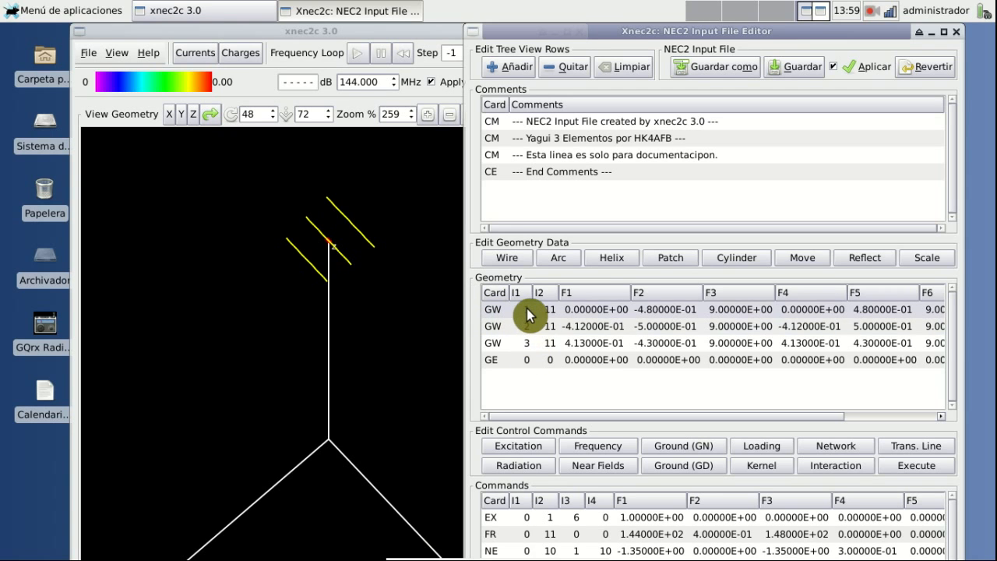
pyautogui.click(527, 311)
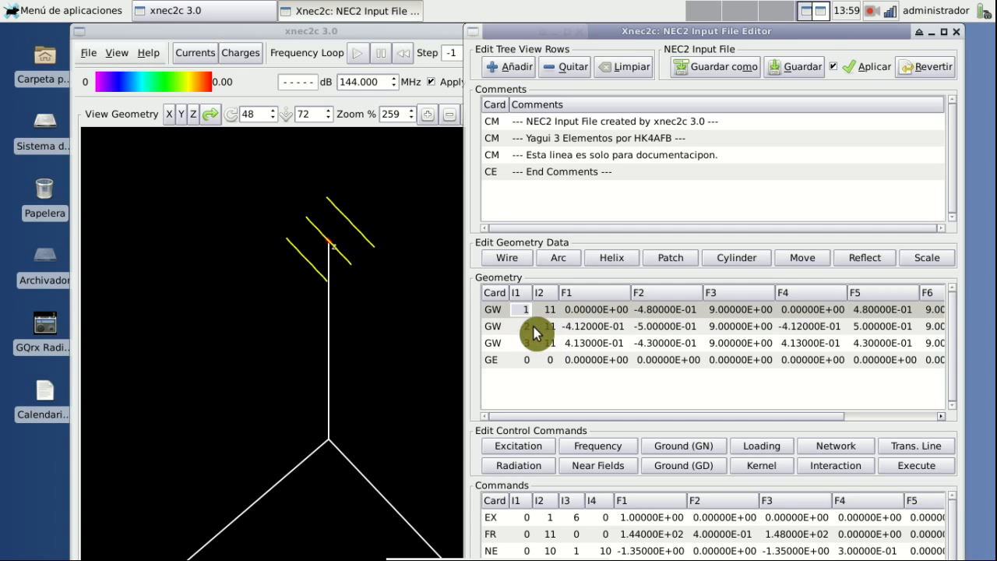
pyautogui.click(528, 327)
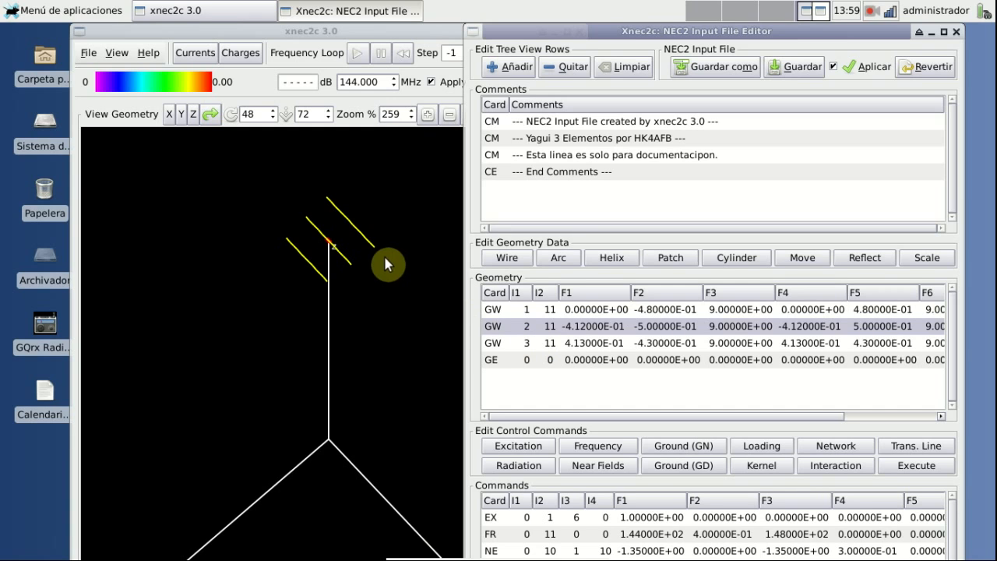
pyautogui.click(521, 348)
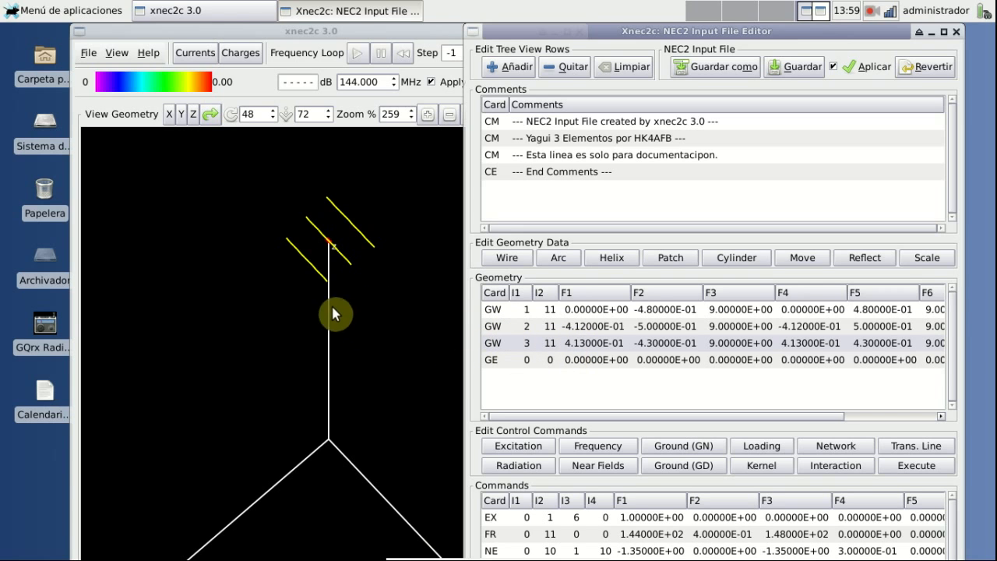
pyautogui.click(499, 349)
pyautogui.click(495, 309)
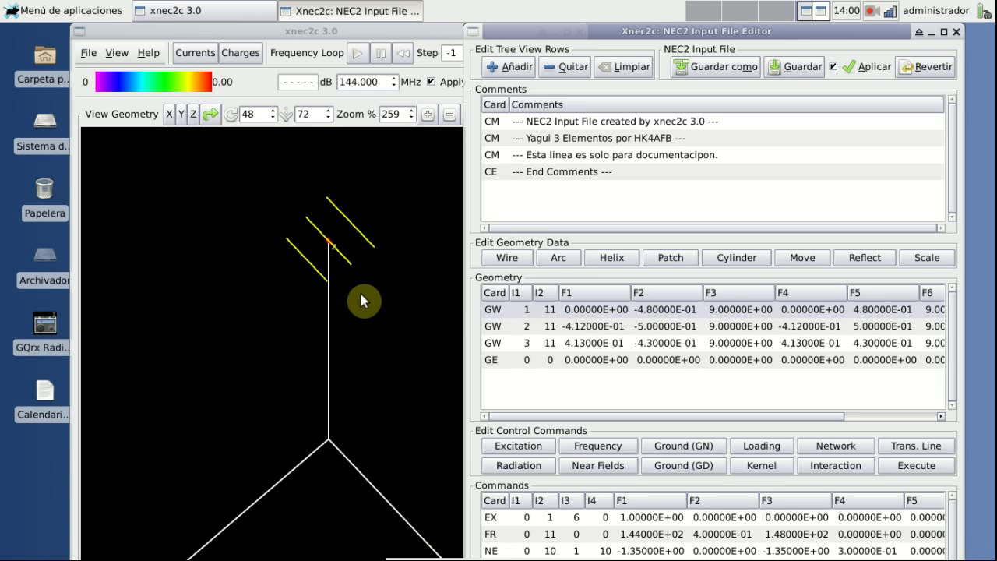
# Step: Open the GW card with tag 1 and examine its tag number, number of segments and wire diameter
pyautogui.doubleClick(502, 313)
pyautogui.moveTo(522, 215); pyautogui.dragTo(585, 173)
pyautogui.click(436, 214)
pyautogui.doubleClick(482, 213)
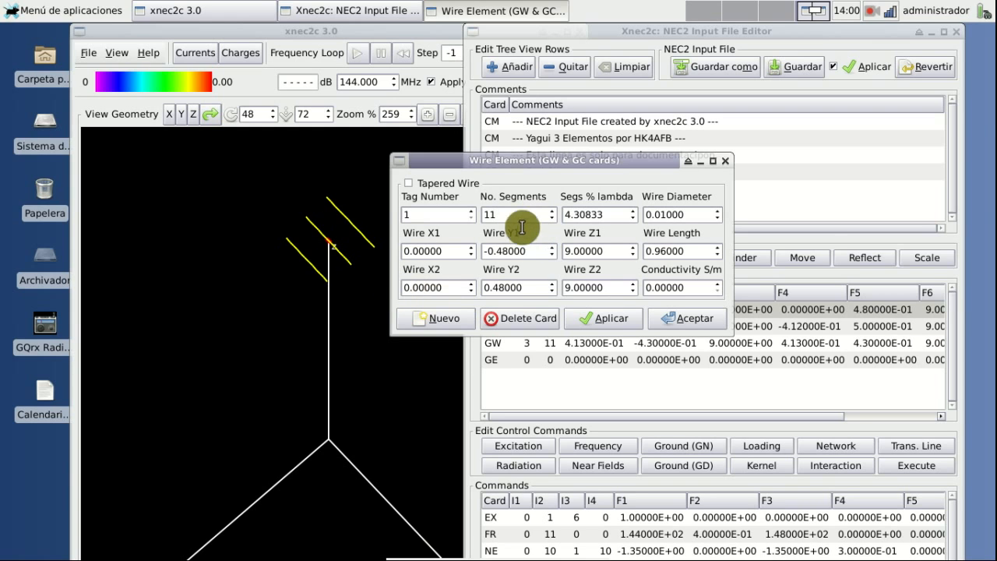
pyautogui.doubleClick(573, 220)
pyautogui.doubleClick(518, 215)
pyautogui.click(523, 216)
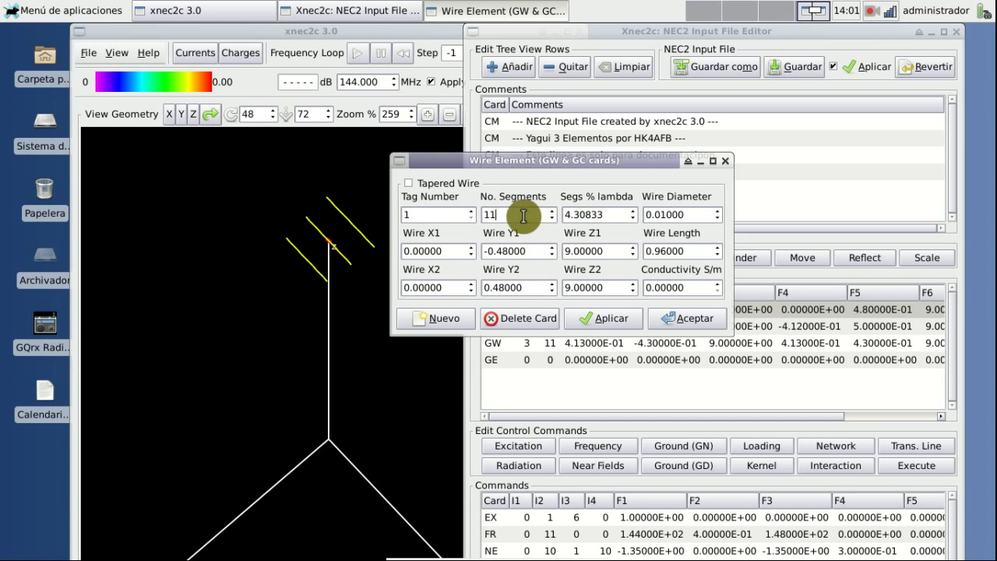
pyautogui.doubleClick(484, 218)
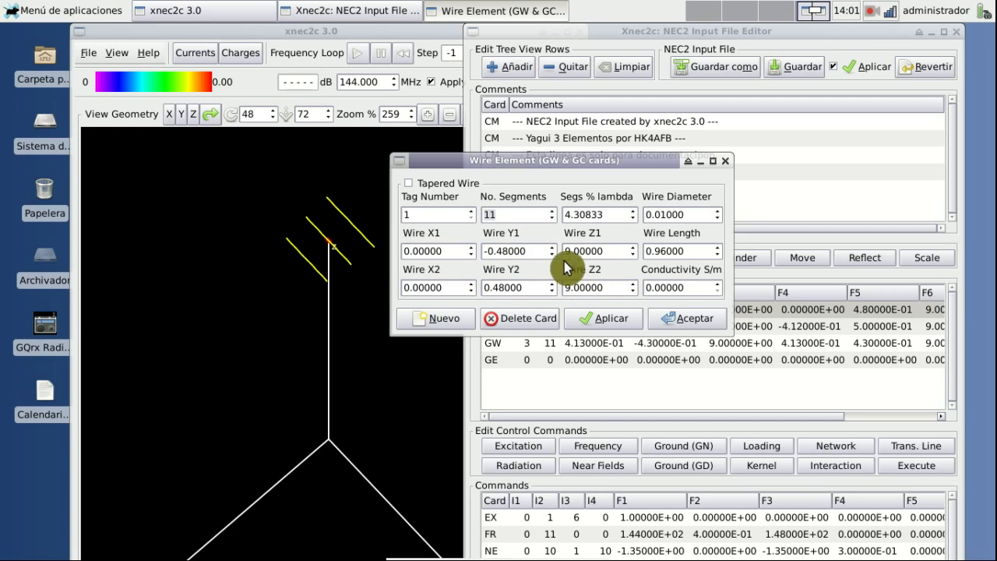
pyautogui.moveTo(690, 216); pyautogui.dragTo(647, 221)
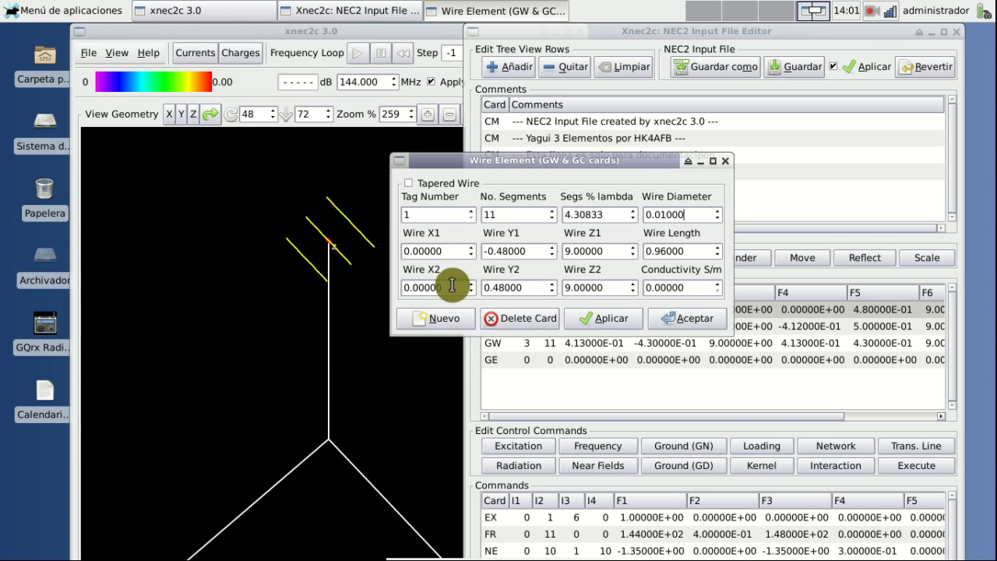
# Step: Compare the first wire's Y1 coordinate with the y axis by rotating and shrinking the geometry view
pyautogui.click(504, 252)
pyautogui.moveTo(330, 432); pyautogui.dragTo(401, 323)
pyautogui.scroll(-5, 378, 331)
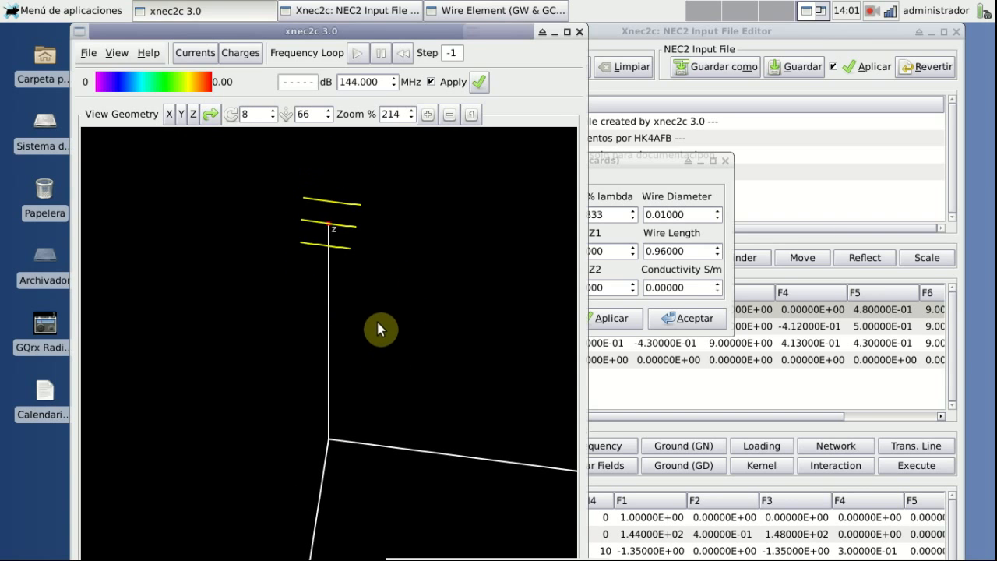
pyautogui.moveTo(398, 403); pyautogui.dragTo(378, 380)
pyautogui.scroll(-4, 378, 375)
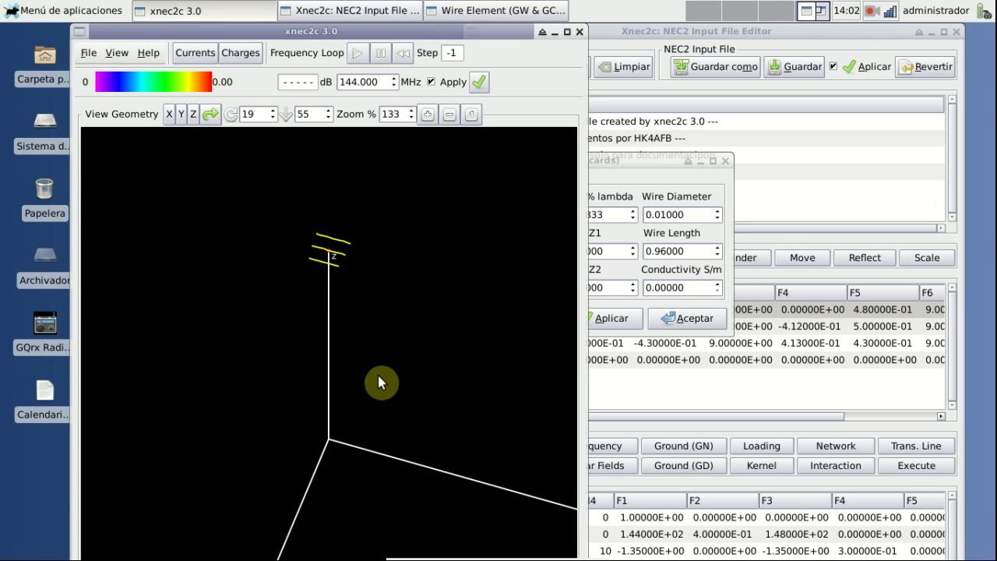
pyautogui.moveTo(366, 452); pyautogui.dragTo(522, 499)
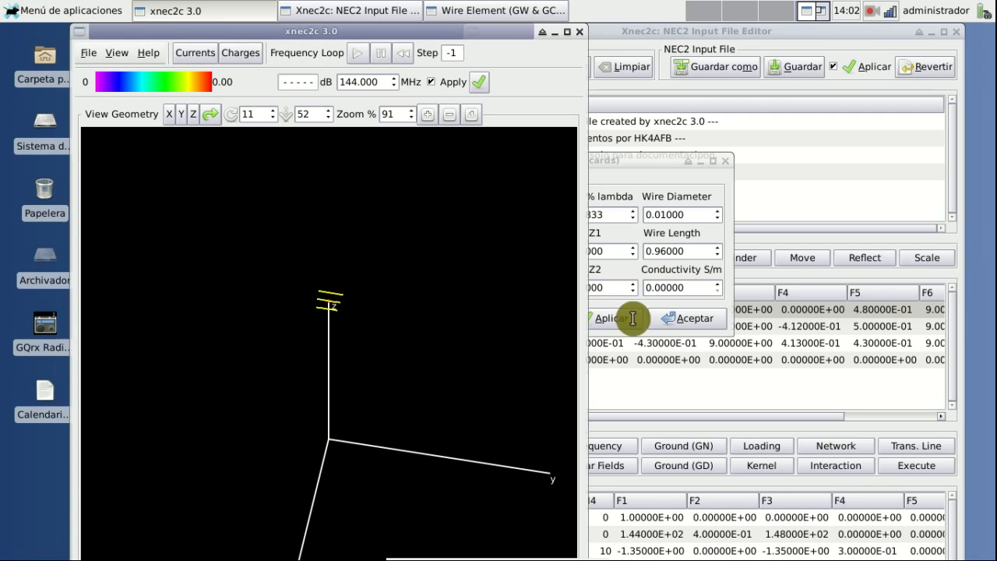
# Step: Examine the first wire's Y2 coordinate and wire length against the driven element in the geometry view
pyautogui.click(626, 164)
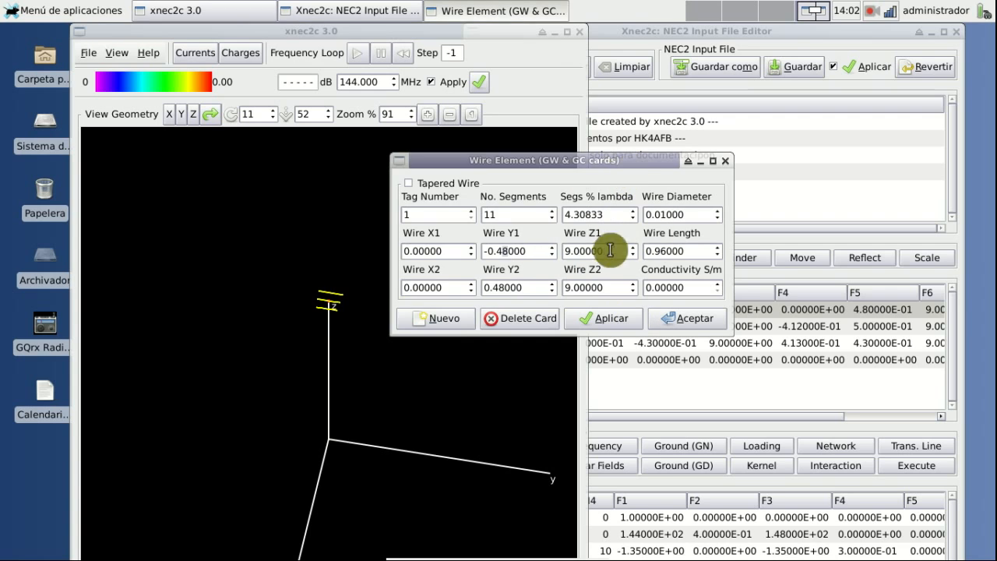
pyautogui.click(495, 288)
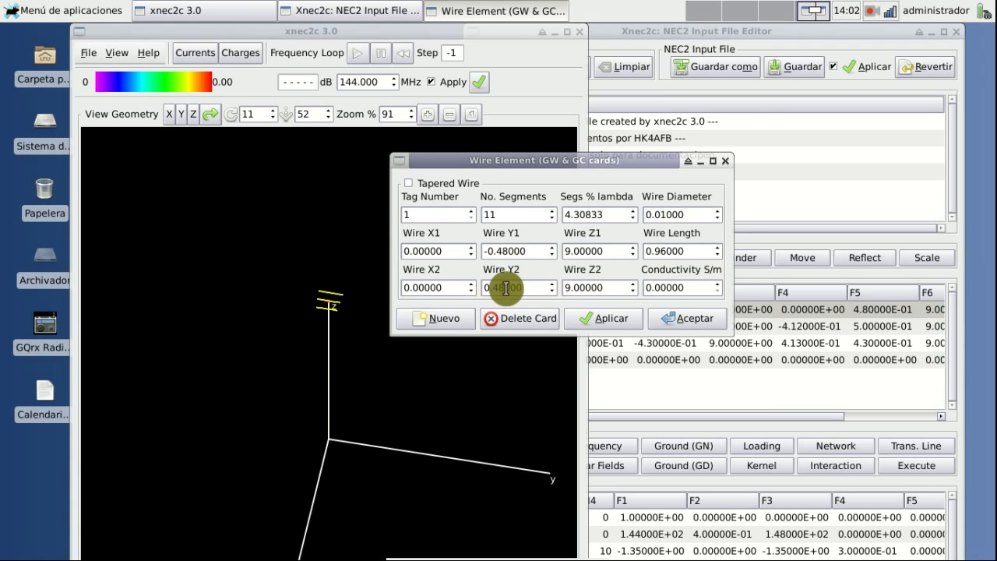
pyautogui.click(652, 251)
pyautogui.click(605, 319)
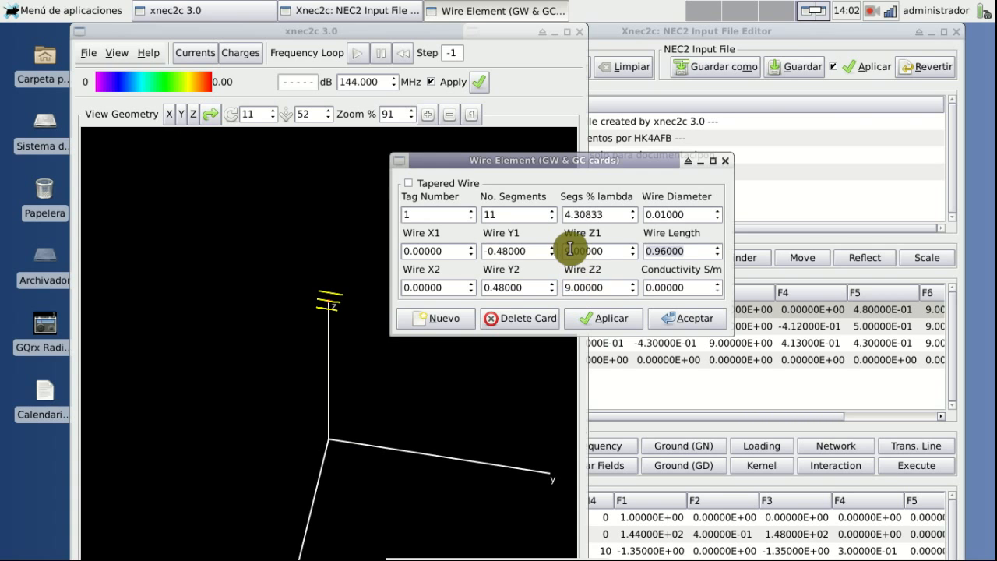
pyautogui.moveTo(345, 395); pyautogui.dragTo(315, 269)
pyautogui.scroll(5, 343, 373)
pyautogui.click(615, 168)
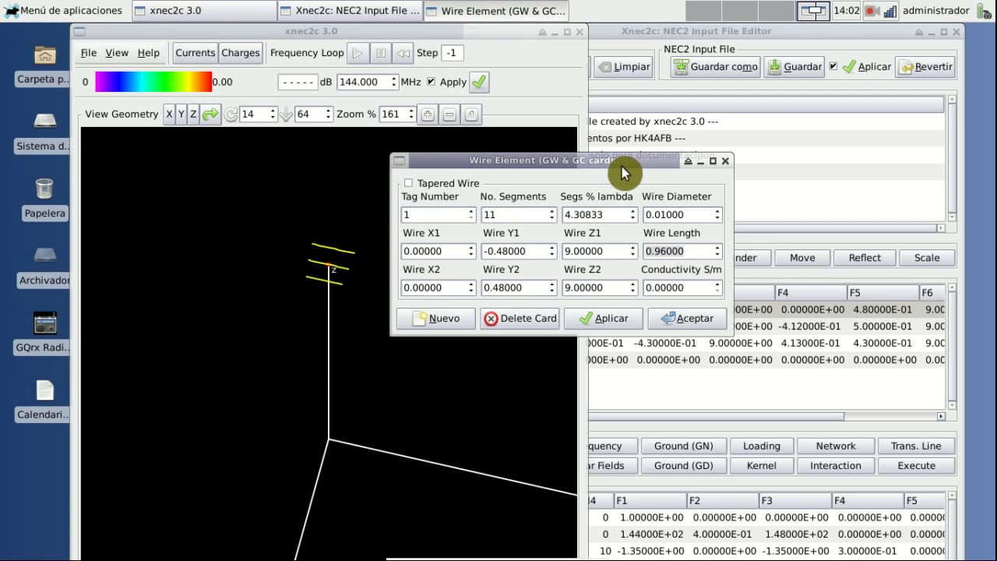
# Step: Review the first wire's conductivity and tag number, and close its card
pyautogui.click(693, 289)
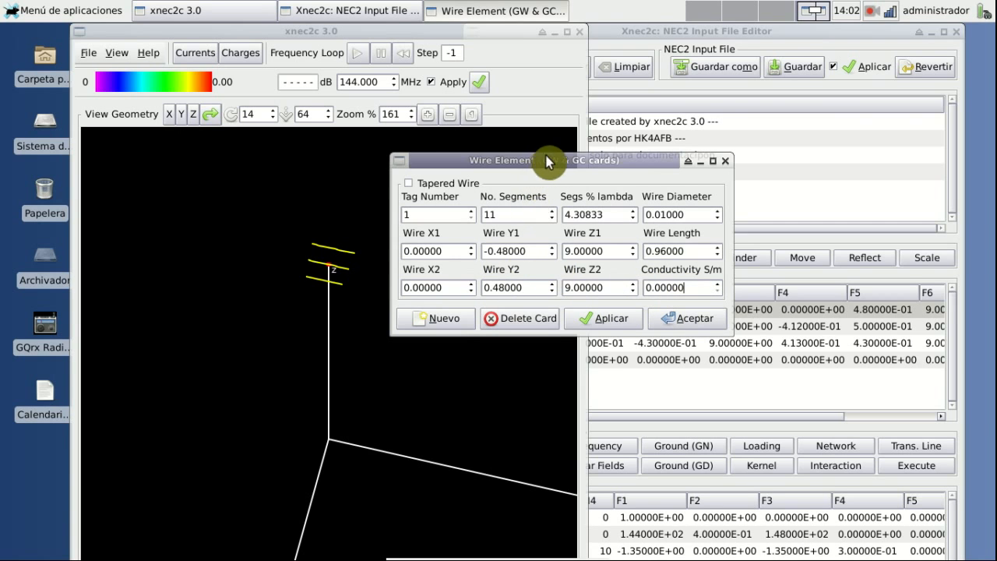
pyautogui.moveTo(547, 161); pyautogui.dragTo(533, 157)
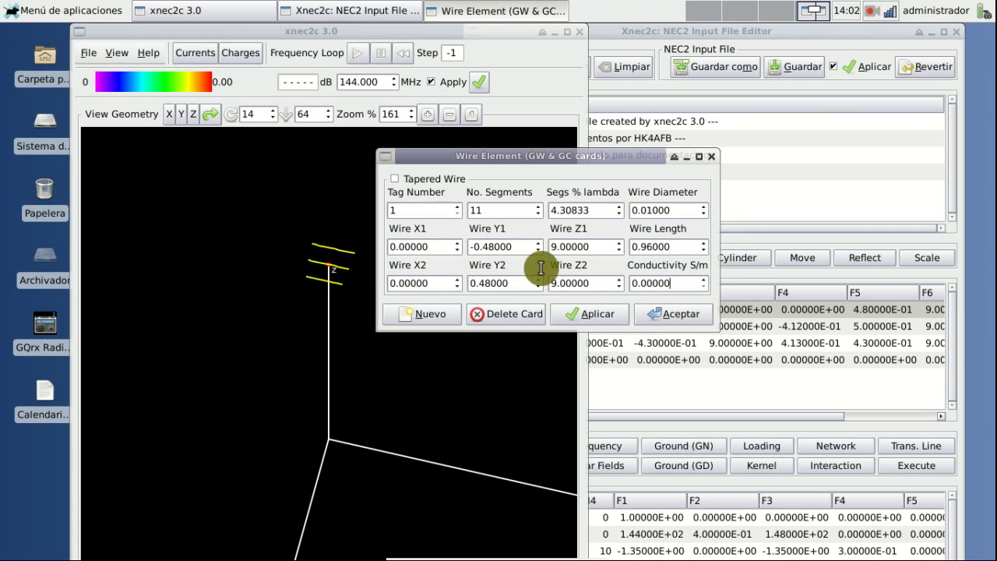
pyautogui.click(397, 210)
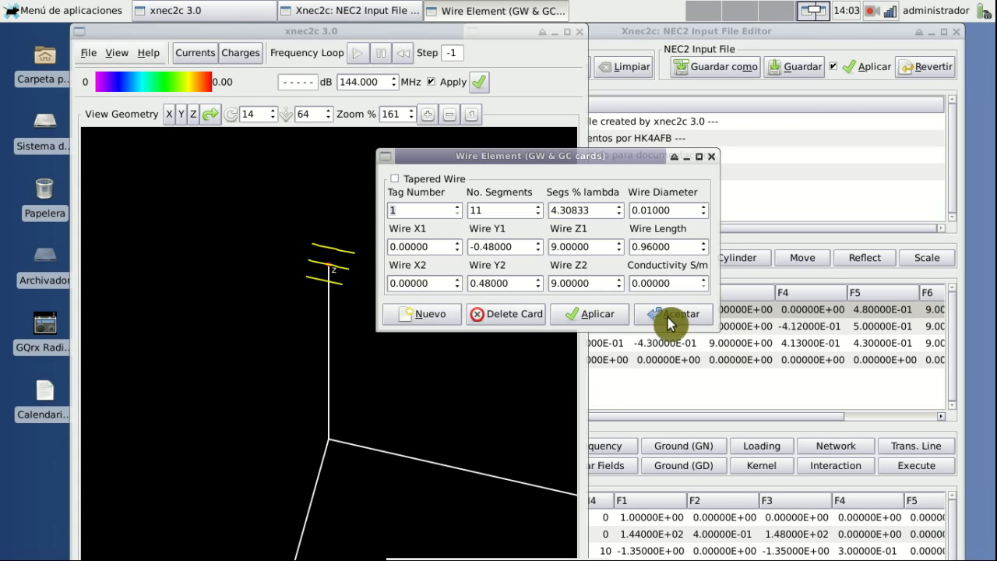
pyautogui.click(709, 158)
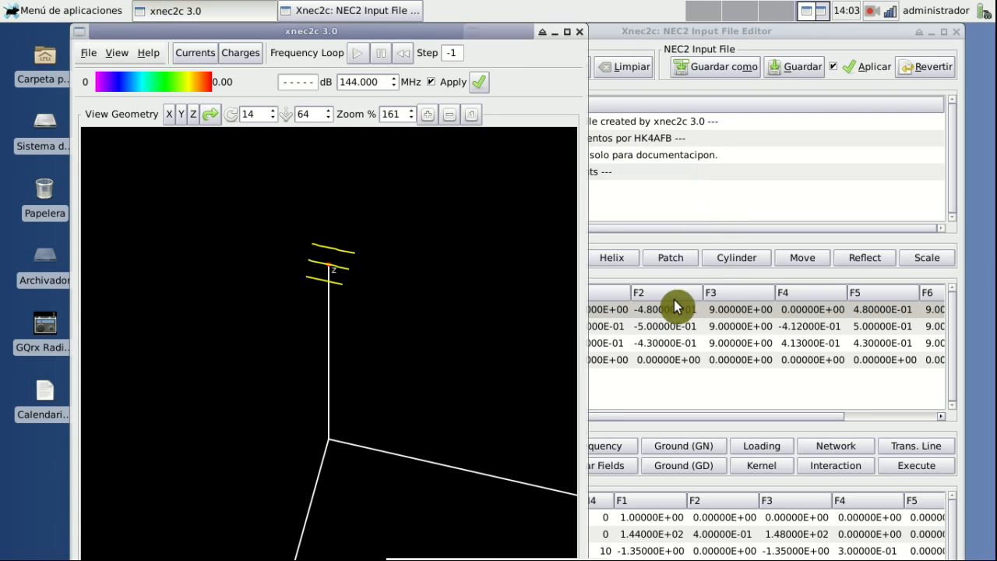
# Step: Open the GW card with tag 2 and examine the X1 and X2 coordinates of its wire ends
pyautogui.click(723, 193)
pyautogui.click(502, 327)
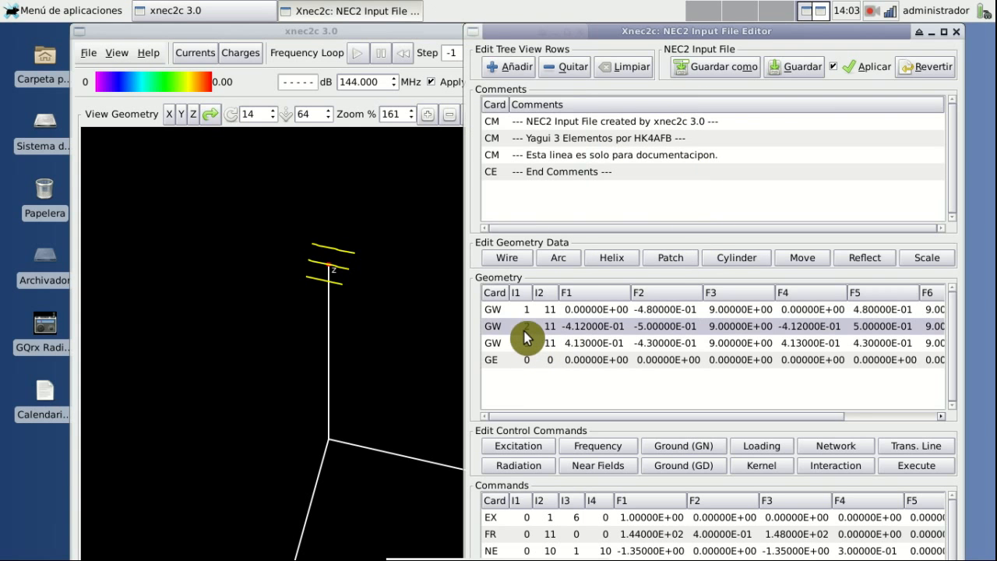
pyautogui.doubleClick(498, 331)
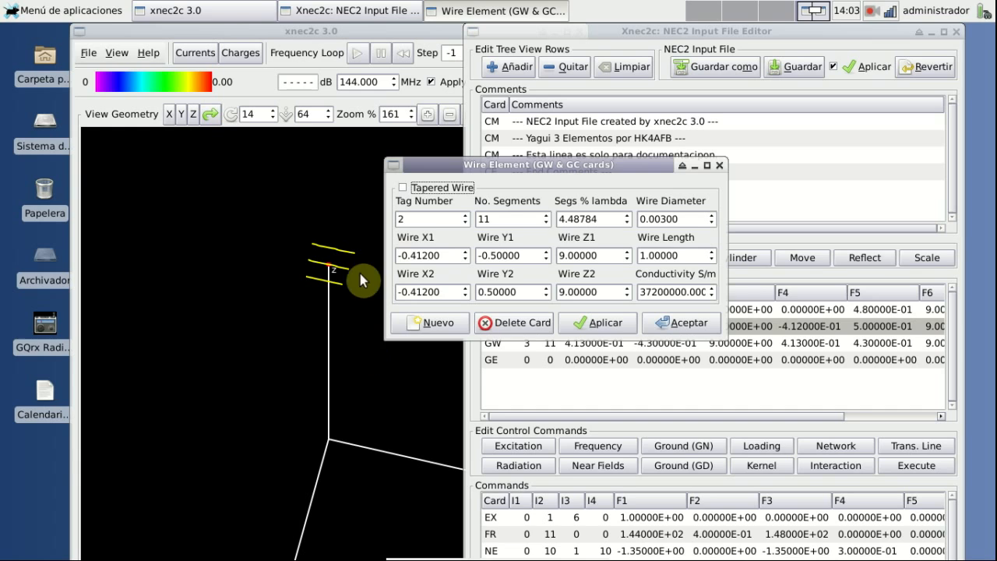
pyautogui.moveTo(445, 291); pyautogui.dragTo(405, 294)
pyautogui.moveTo(449, 257); pyautogui.dragTo(395, 256)
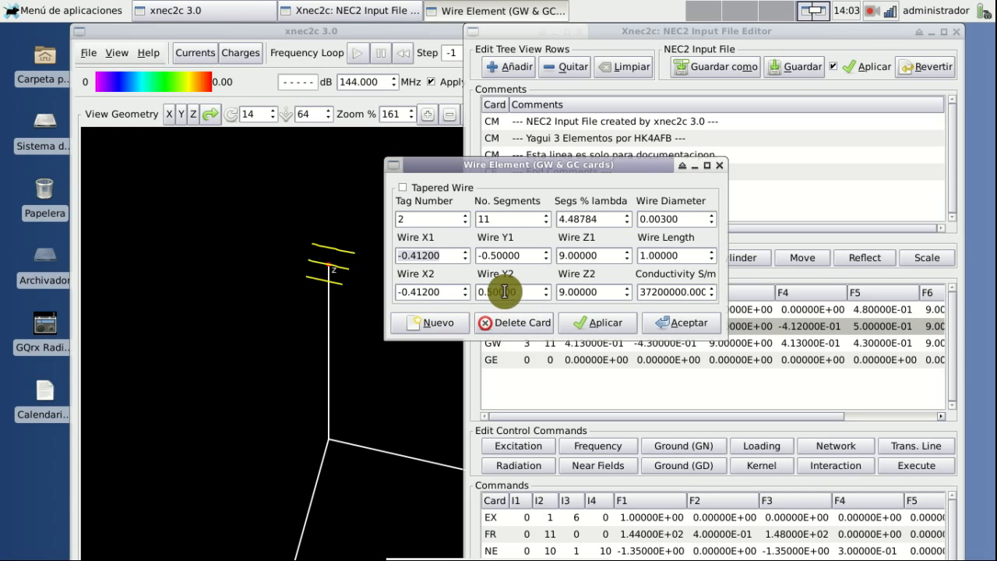
# Step: Examine the second wire's Y coordinates, length, height and conductivity, and close its card
pyautogui.click(523, 256)
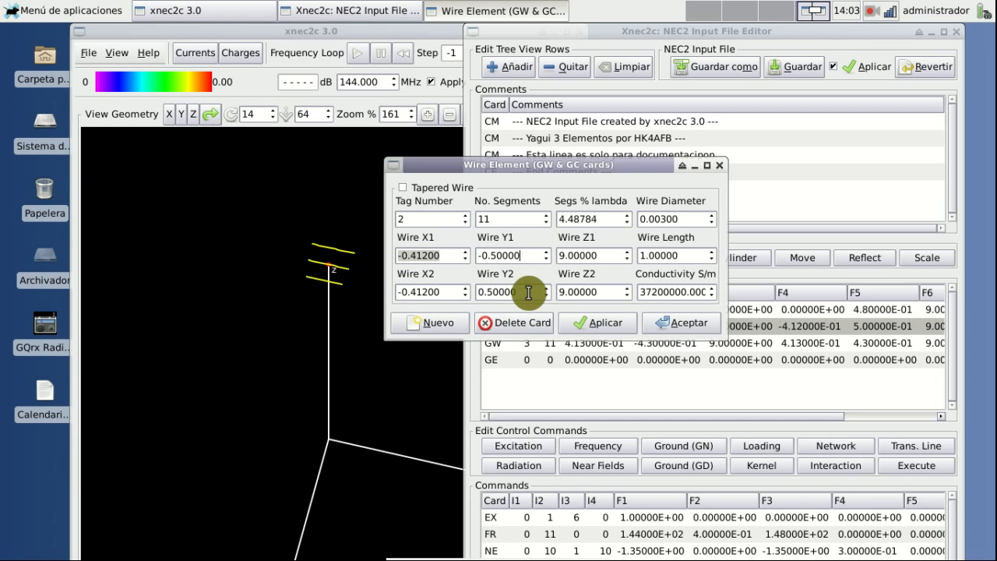
pyautogui.moveTo(523, 255); pyautogui.dragTo(481, 256)
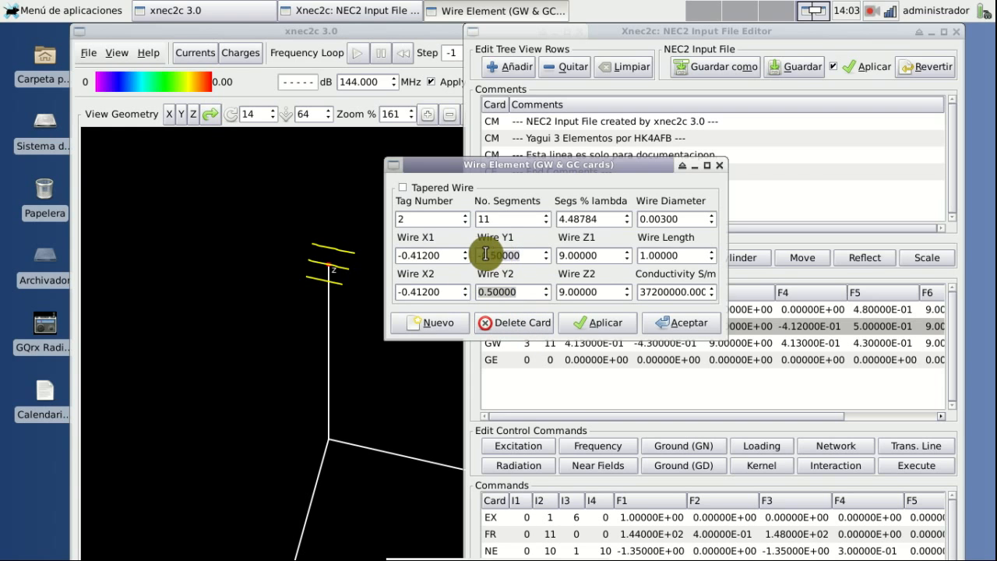
pyautogui.moveTo(676, 256); pyautogui.dragTo(639, 263)
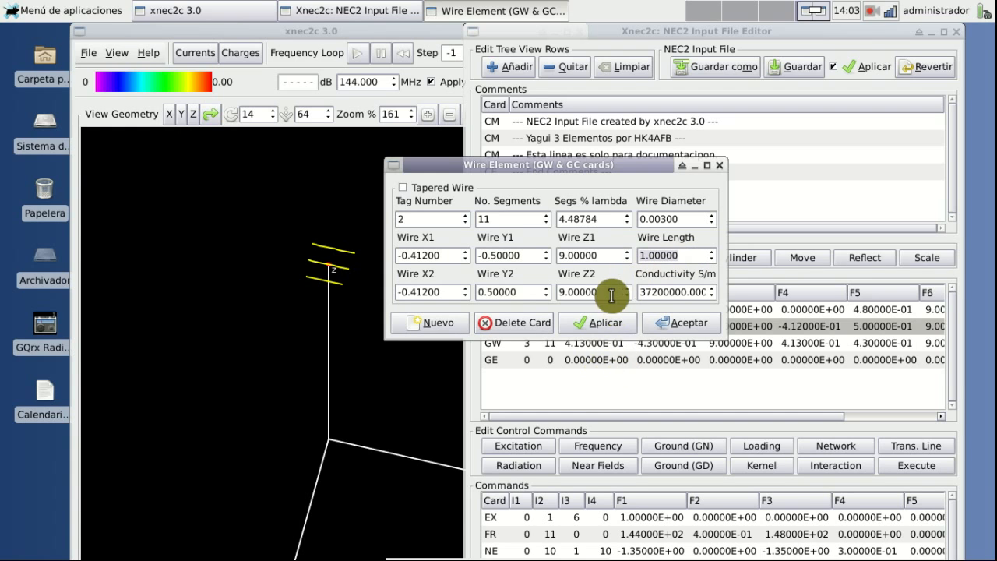
pyautogui.moveTo(555, 293); pyautogui.dragTo(610, 295)
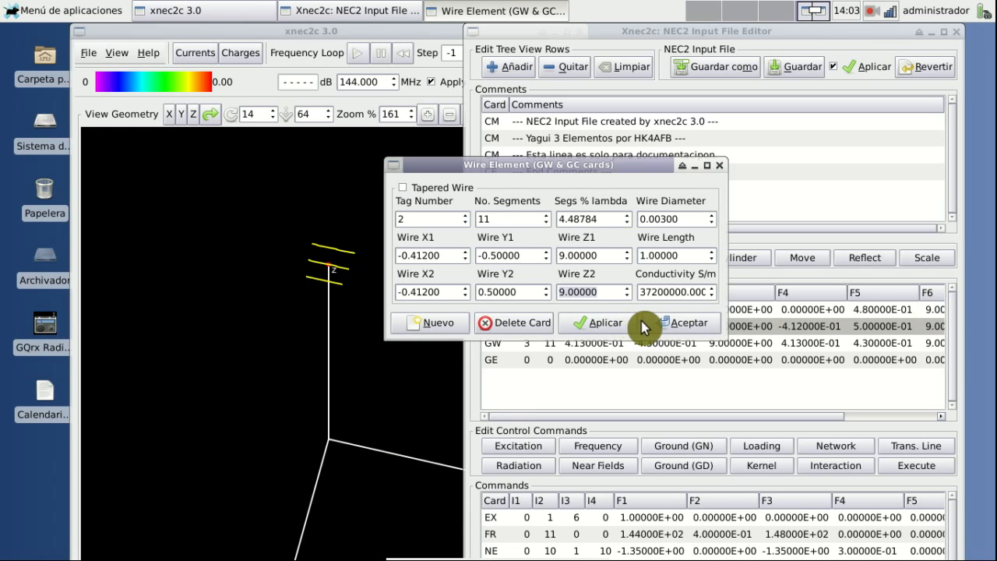
pyautogui.doubleClick(670, 292)
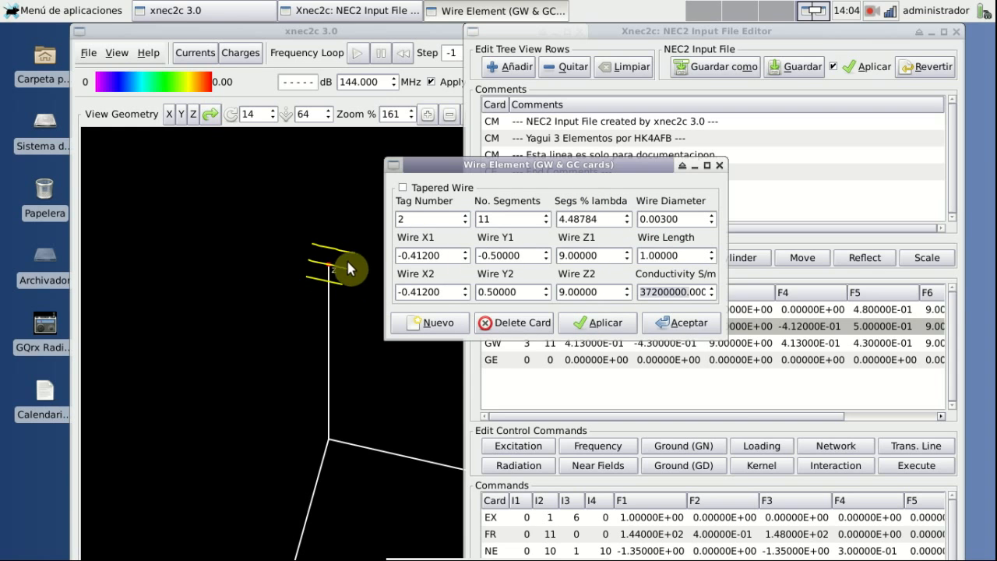
pyautogui.click(424, 218)
pyautogui.click(679, 331)
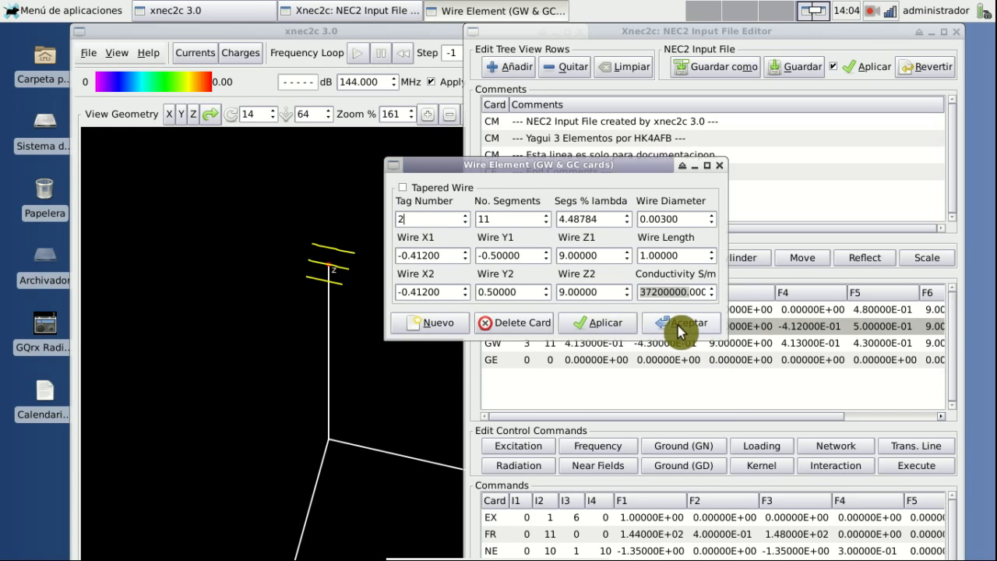
# Step: Open the GW card with tag 3 and examine the X1 and X2 coordinates of its wire ends
pyautogui.click(508, 343)
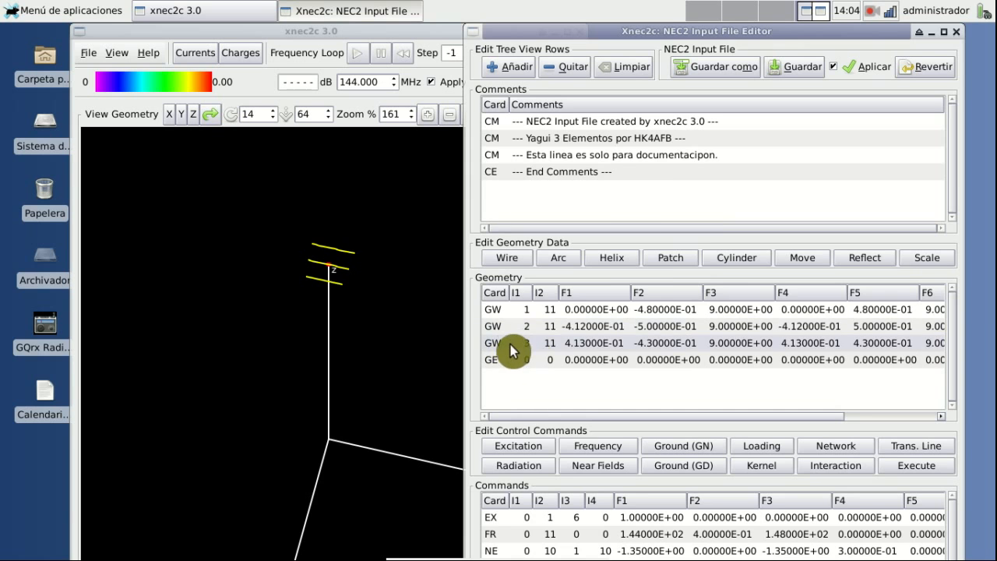
pyautogui.doubleClick(510, 344)
pyautogui.moveTo(537, 206); pyautogui.dragTo(615, 187)
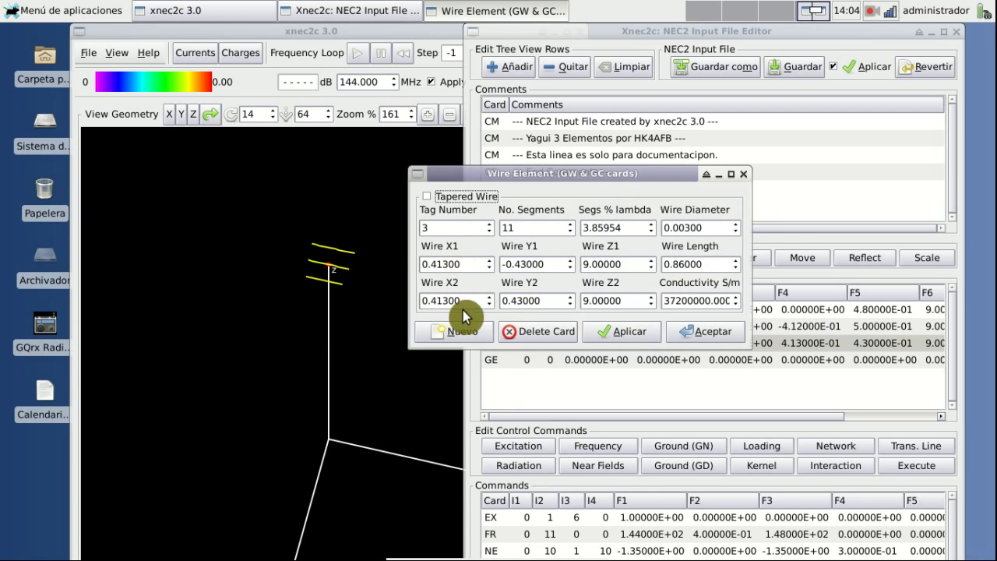
pyautogui.click(450, 266)
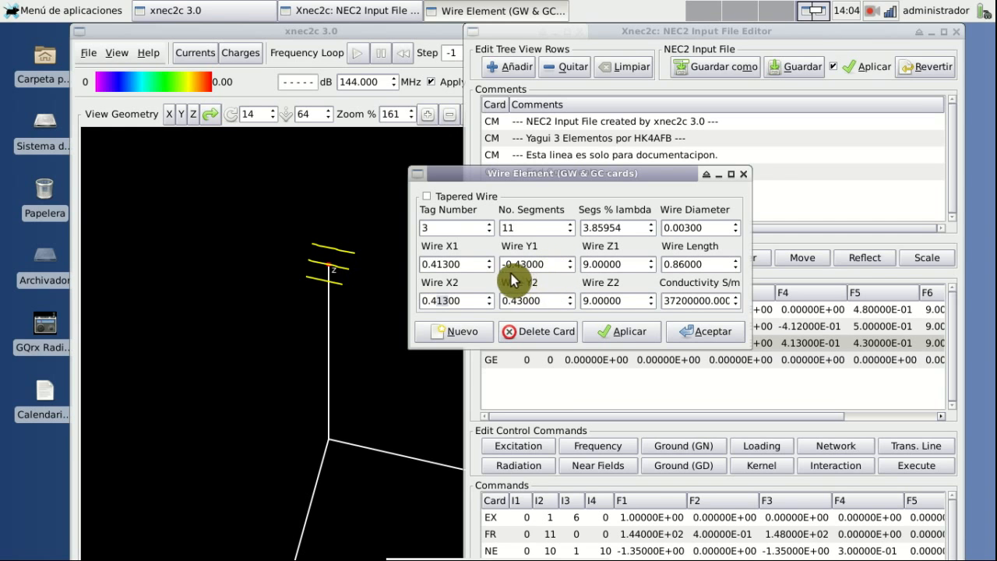
# Step: Examine the third wire's Y coordinates, length, Z heights and conductivity, and close its card
pyautogui.moveTo(567, 264); pyautogui.dragTo(493, 267)
pyautogui.moveTo(557, 303); pyautogui.dragTo(496, 307)
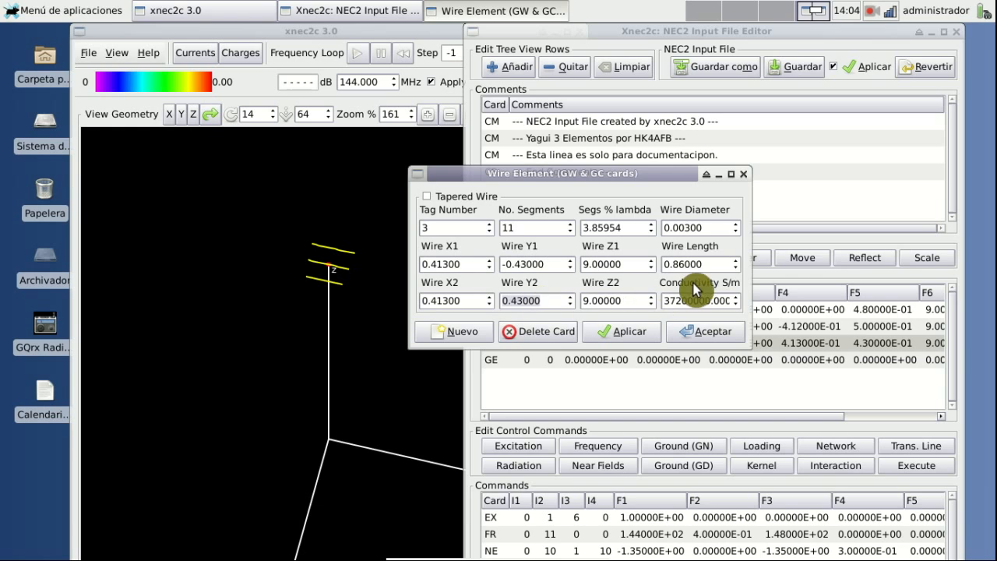
pyautogui.moveTo(708, 267); pyautogui.dragTo(590, 265)
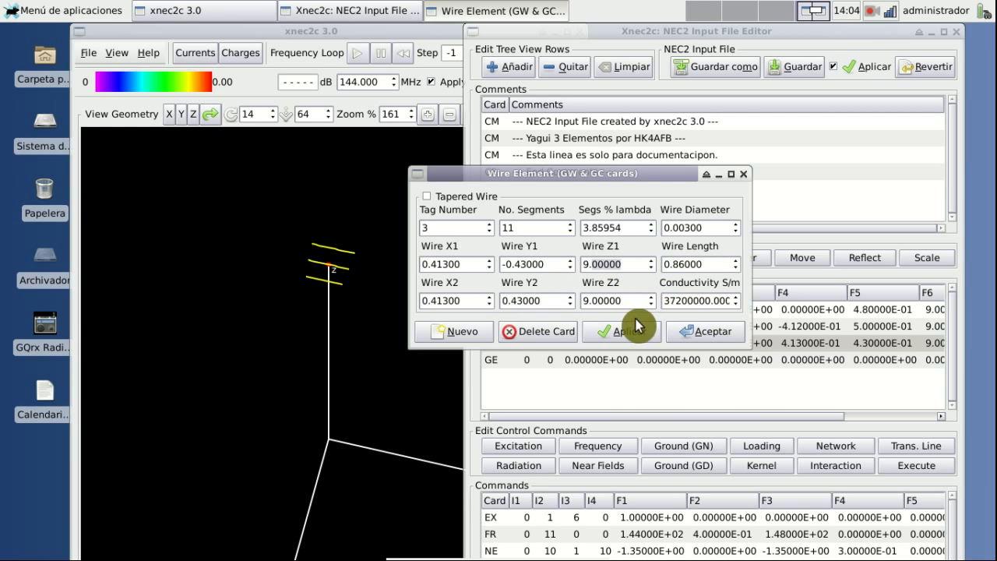
pyautogui.moveTo(629, 301); pyautogui.dragTo(575, 302)
pyautogui.moveTo(635, 262); pyautogui.dragTo(576, 267)
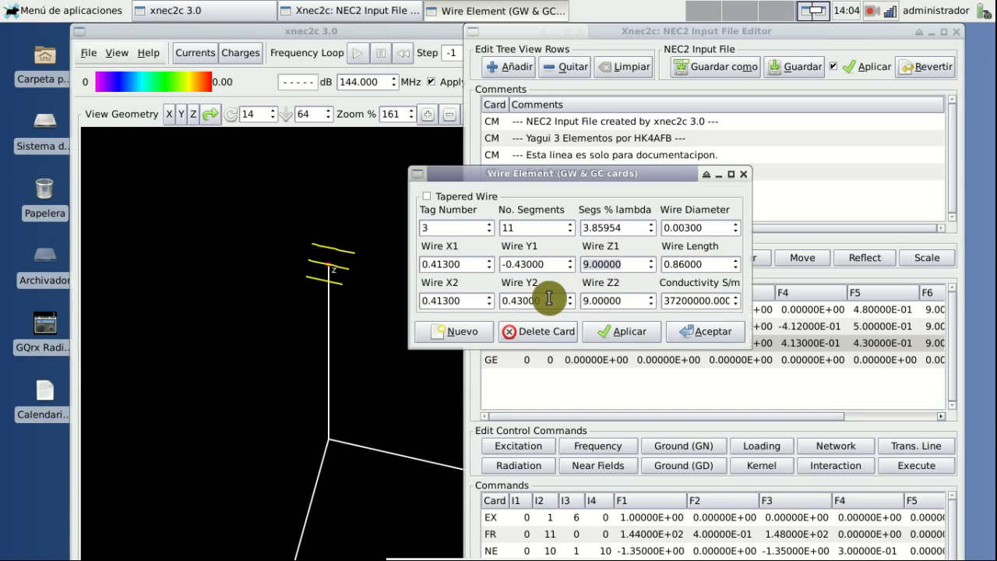
pyautogui.moveTo(710, 300); pyautogui.dragTo(664, 301)
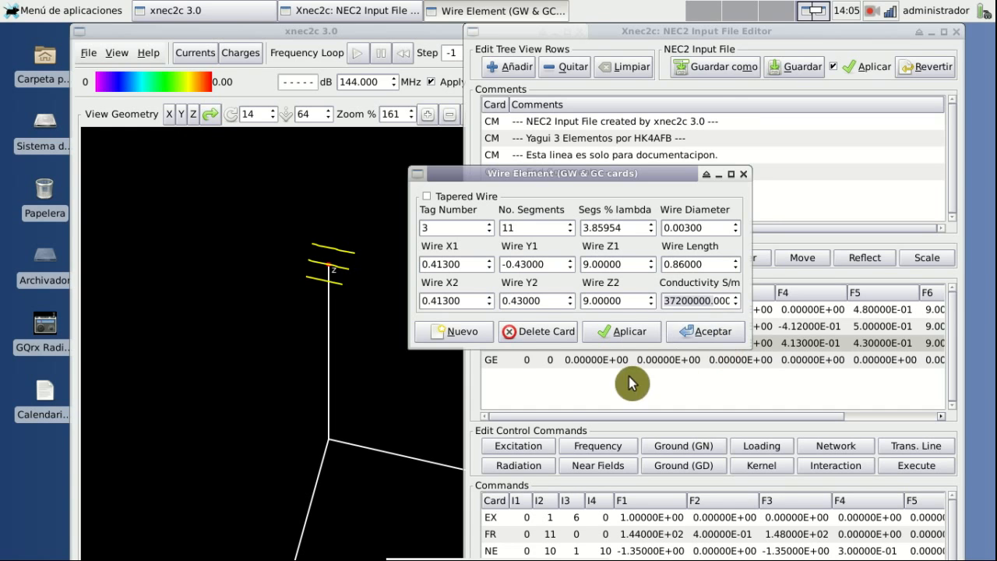
pyautogui.click(698, 336)
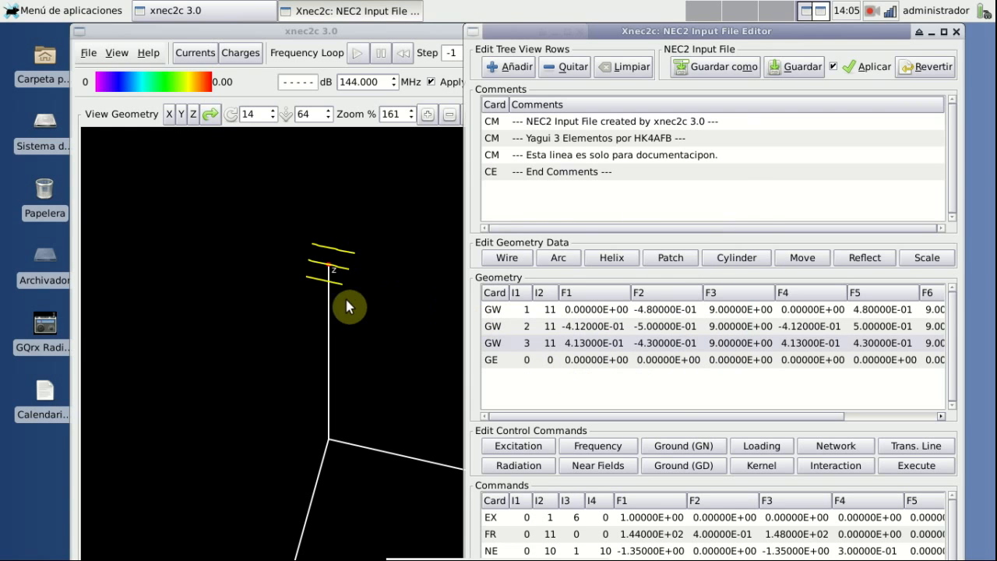
# Step: Rotate and enlarge the geometry view to inspect the excitation point on the middle Yagi element
pyautogui.moveTo(382, 316); pyautogui.dragTo(359, 313)
pyautogui.scroll(4, 361, 300)
pyautogui.moveTo(378, 274); pyautogui.dragTo(403, 323)
pyautogui.scroll(1, 394, 319)
pyautogui.scroll(2, 394, 319)
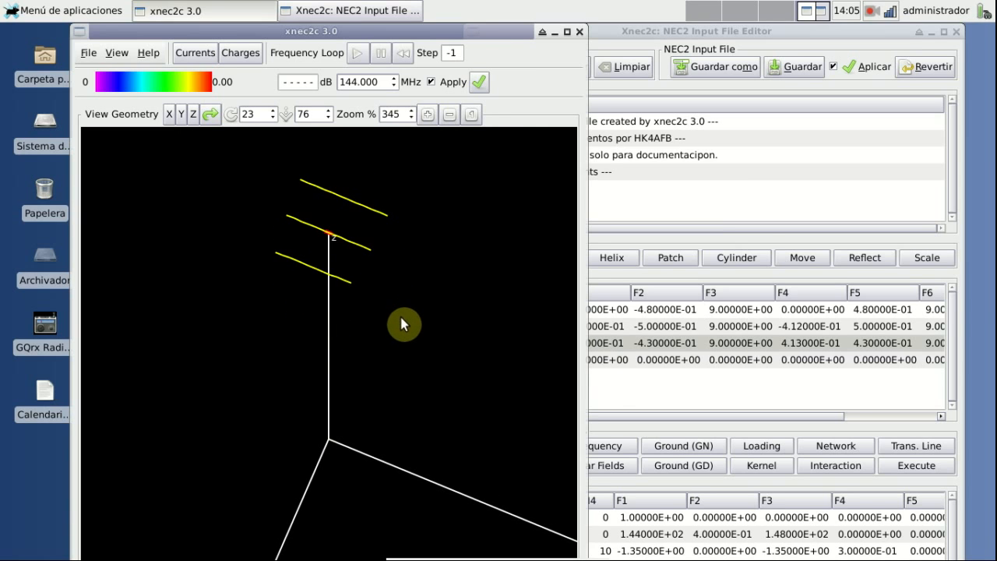
# Step: Open the EX card of the excitation command and examine its excitation type and print control options
pyautogui.click(681, 381)
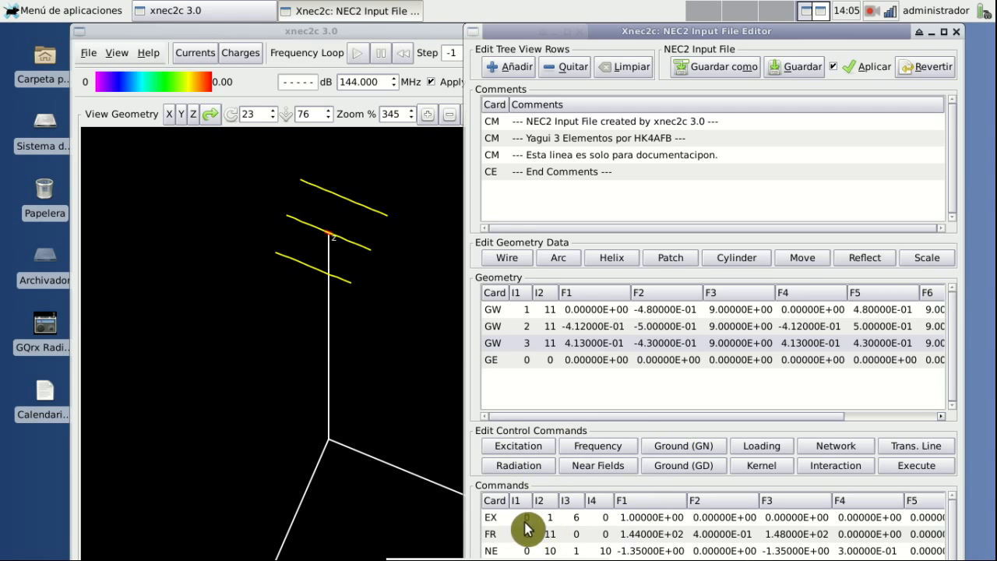
pyautogui.click(491, 519)
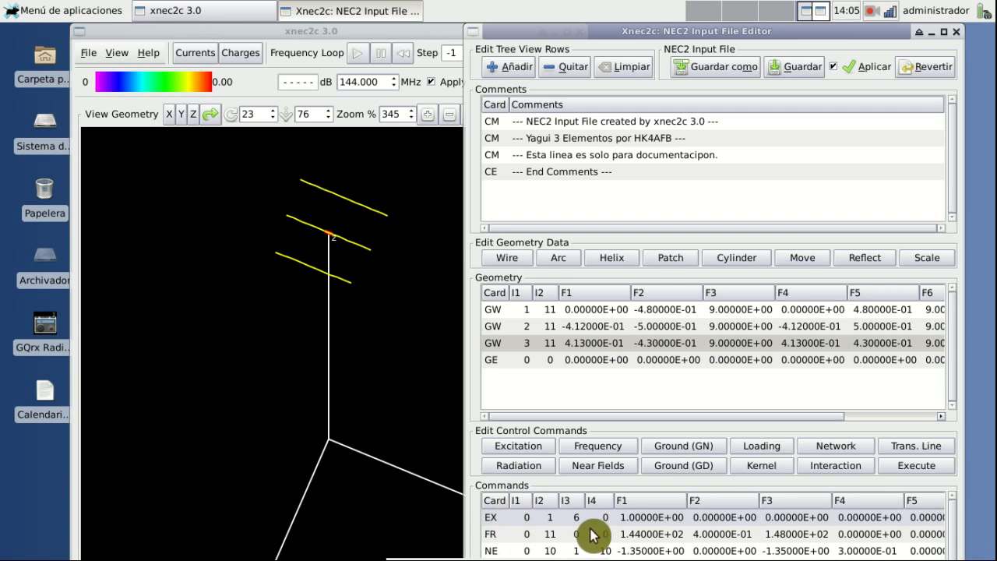
pyautogui.doubleClick(492, 523)
pyautogui.moveTo(305, 37); pyautogui.dragTo(730, 132)
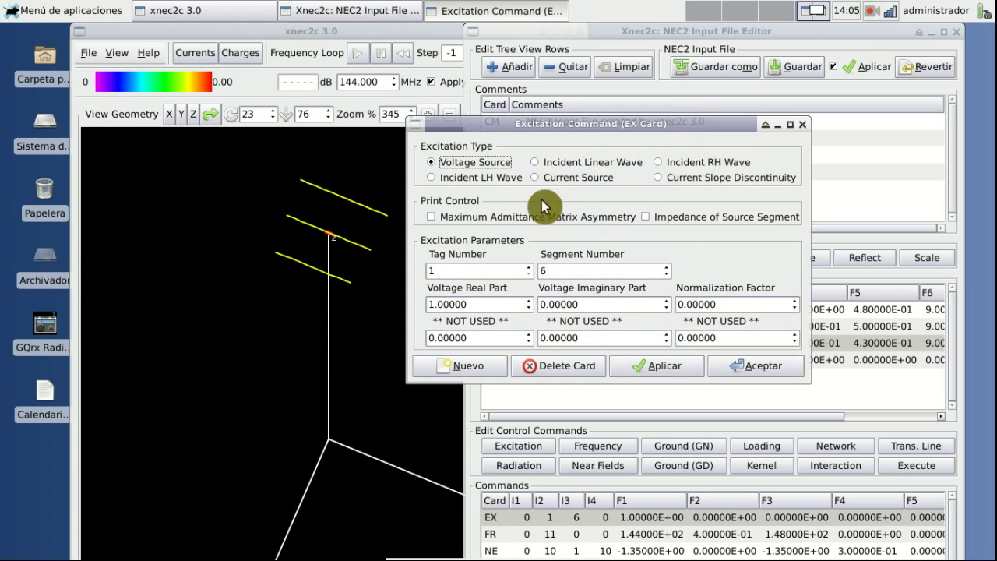
pyautogui.moveTo(587, 131); pyautogui.dragTo(604, 144)
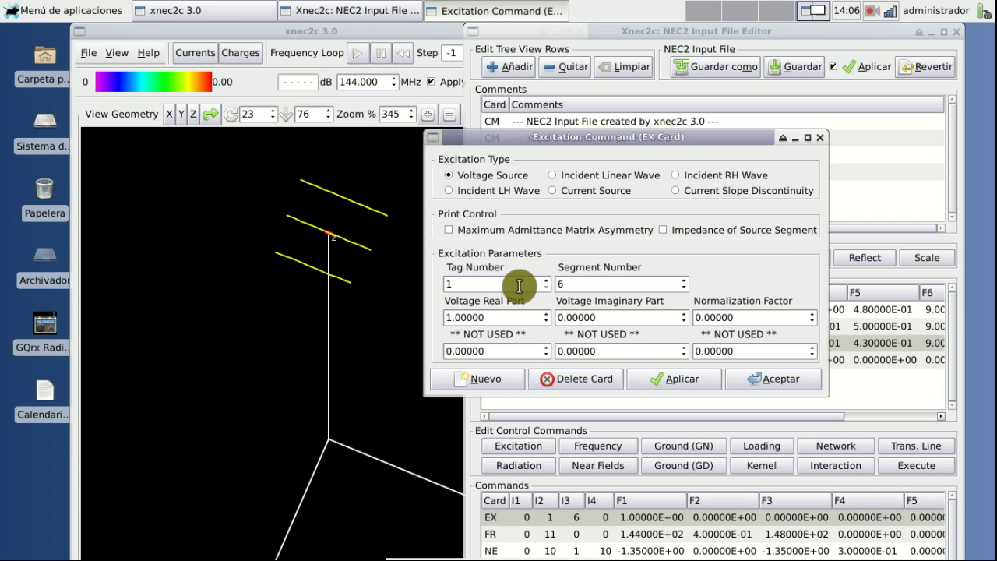
# Step: Compare the excitation's tag and segment numbers with the first GW card and the source point in the geometry view
pyautogui.moveTo(573, 152); pyautogui.dragTo(591, 334)
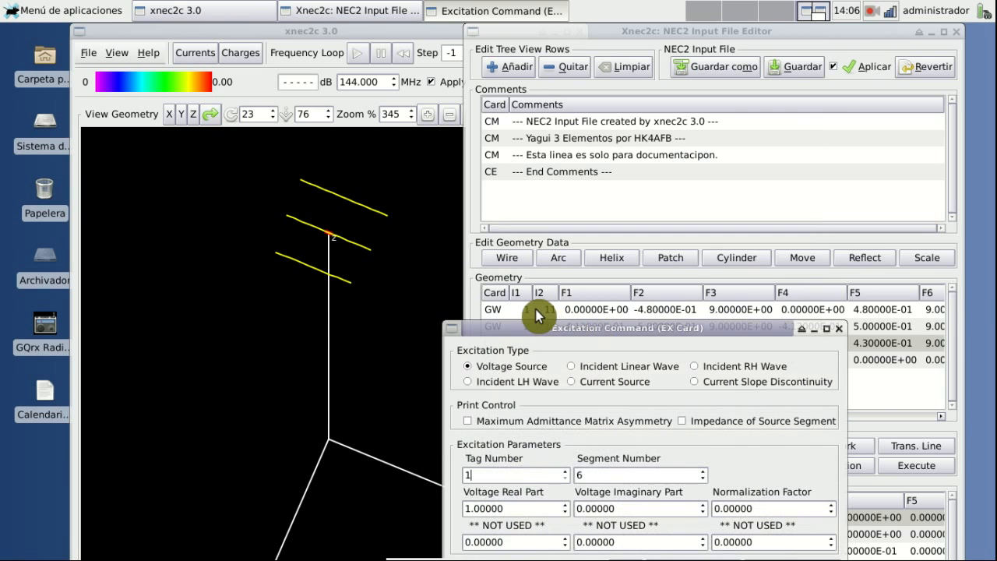
pyautogui.click(530, 309)
pyautogui.moveTo(516, 333); pyautogui.dragTo(512, 139)
pyautogui.moveTo(576, 138); pyautogui.dragTo(553, 146)
pyautogui.click(577, 293)
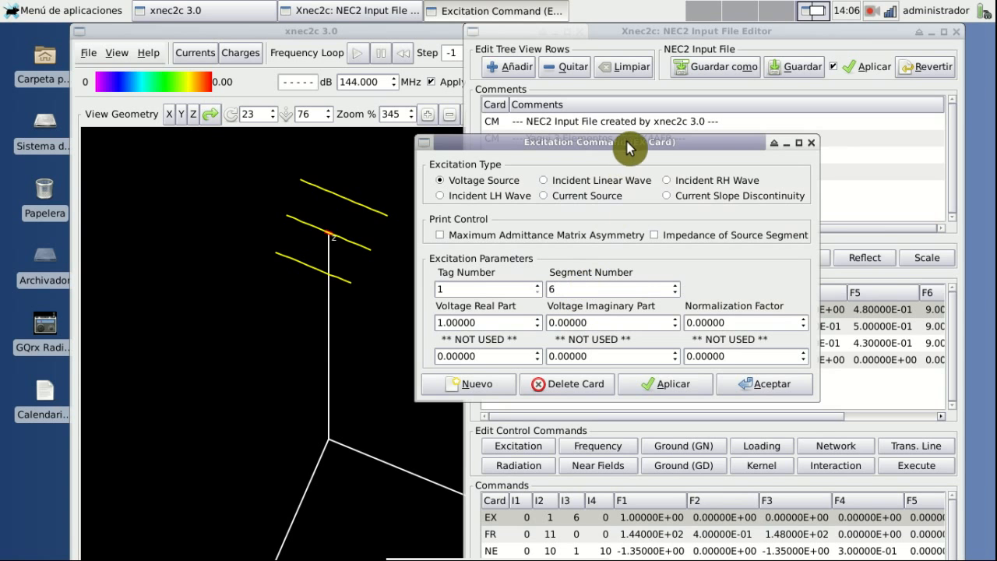
pyautogui.moveTo(630, 150); pyautogui.dragTo(616, 340)
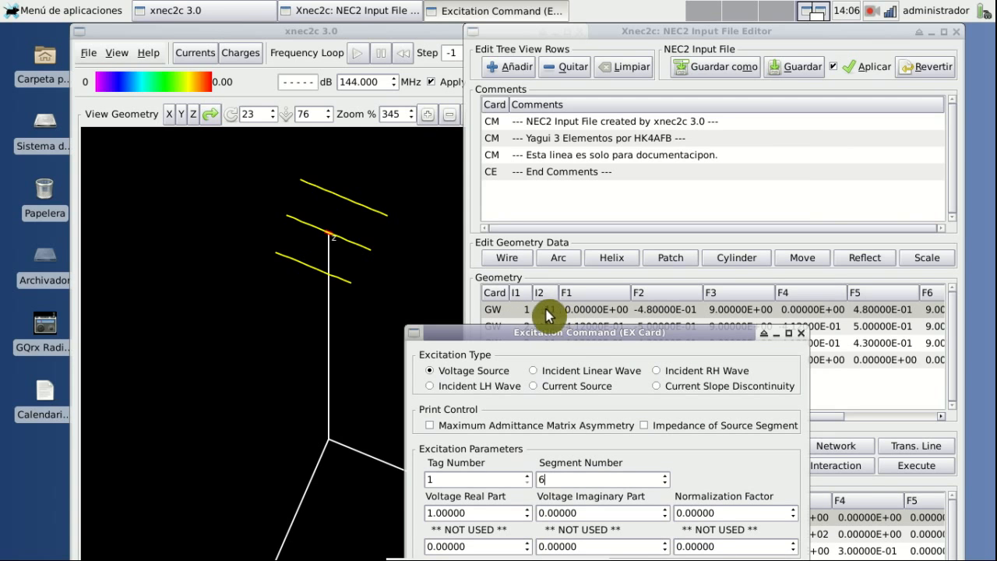
pyautogui.moveTo(561, 333); pyautogui.dragTo(567, 160)
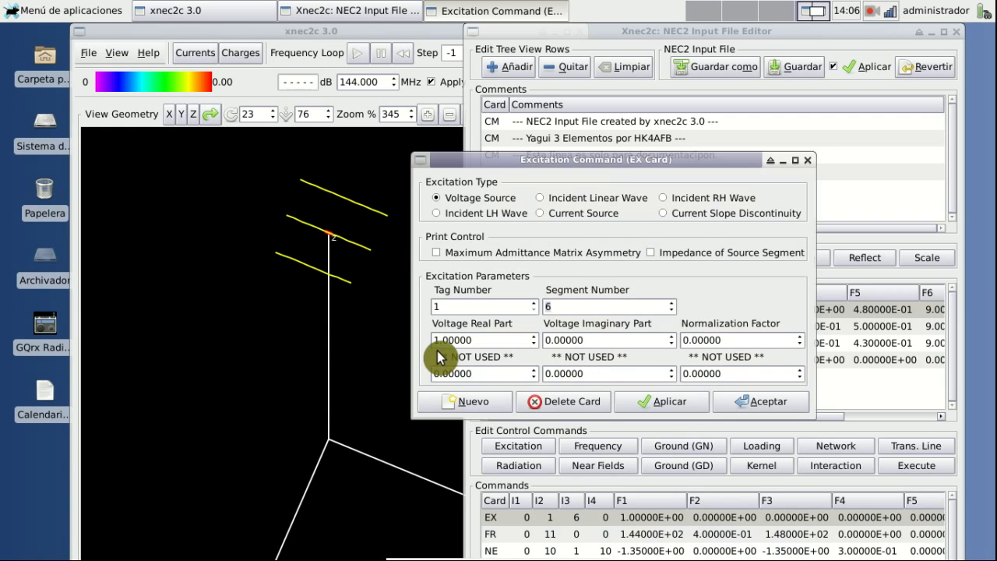
pyautogui.moveTo(594, 161); pyautogui.dragTo(609, 335)
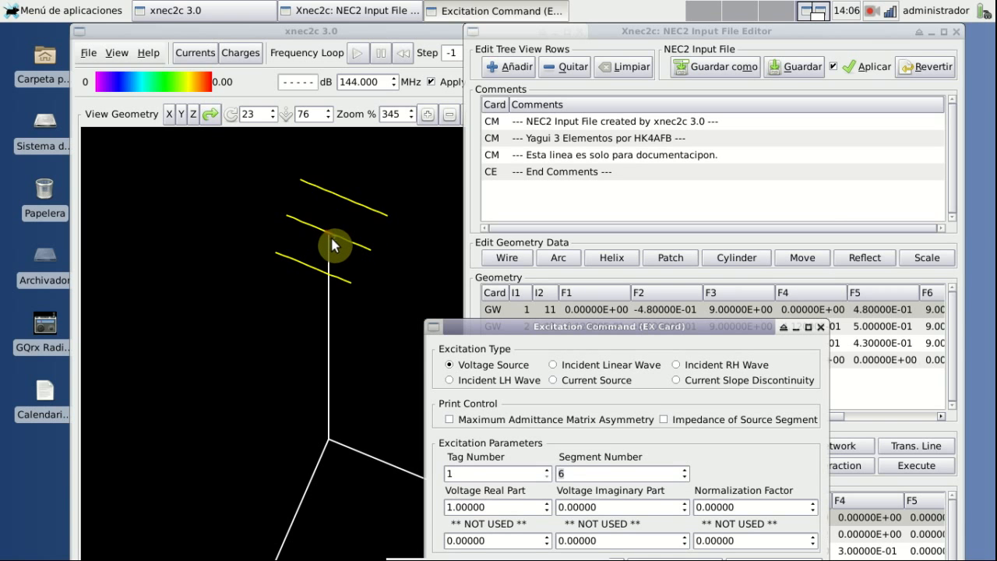
pyautogui.moveTo(613, 328); pyautogui.dragTo(607, 185)
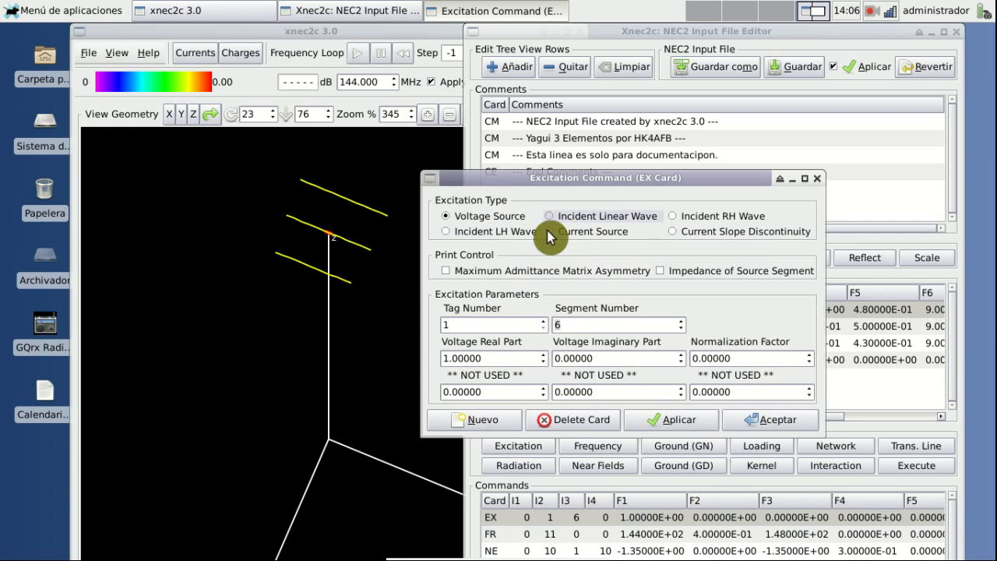
# Step: Re-enter 1 as the excitation's tag number and check the segment number
pyautogui.doubleClick(458, 326)
pyautogui.press('BackSpace')
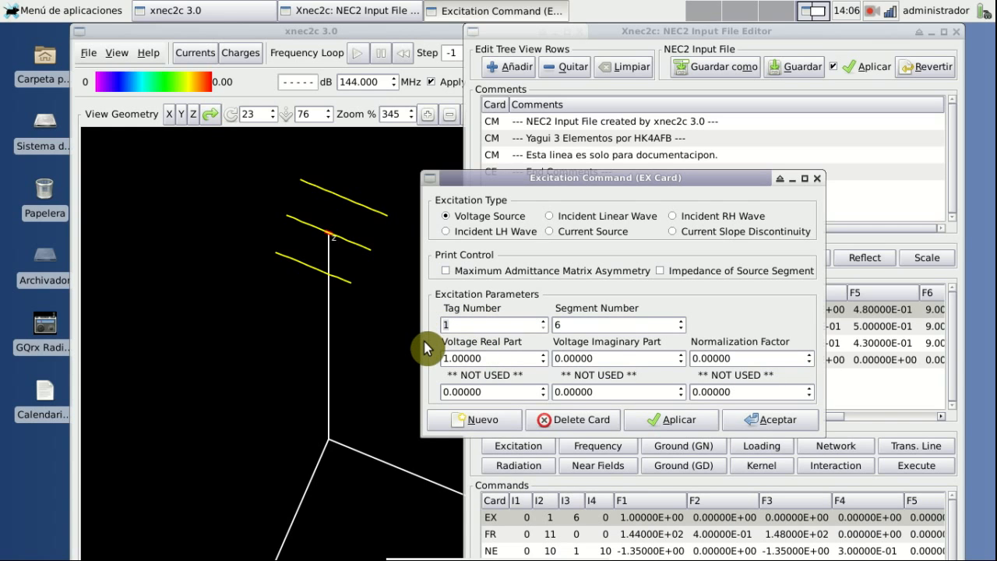
pyautogui.write('1')
pyautogui.click(600, 324)
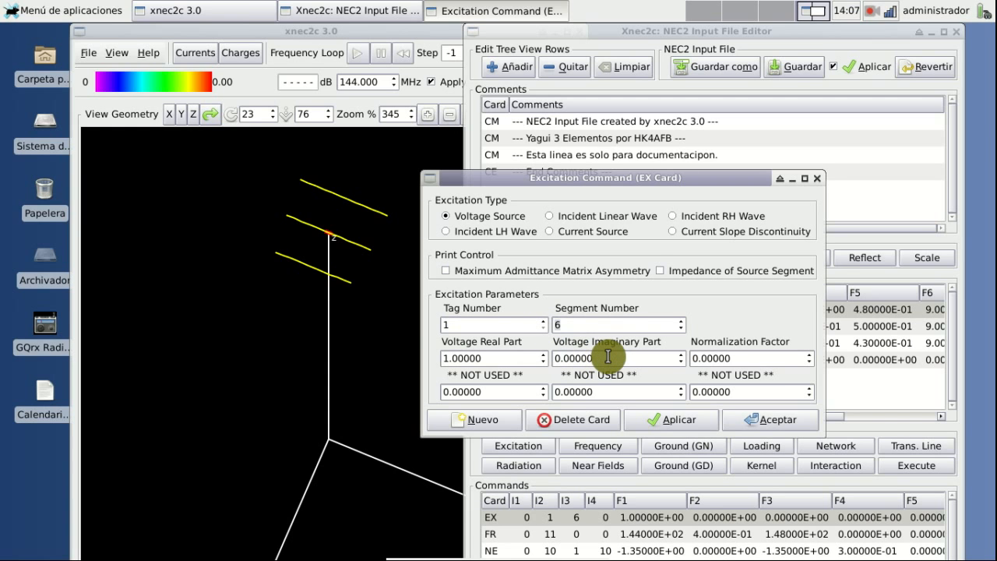
# Step: Check the excitation segment against the first wire's segment count and accept the EX card
pyautogui.moveTo(611, 178); pyautogui.dragTo(611, 167)
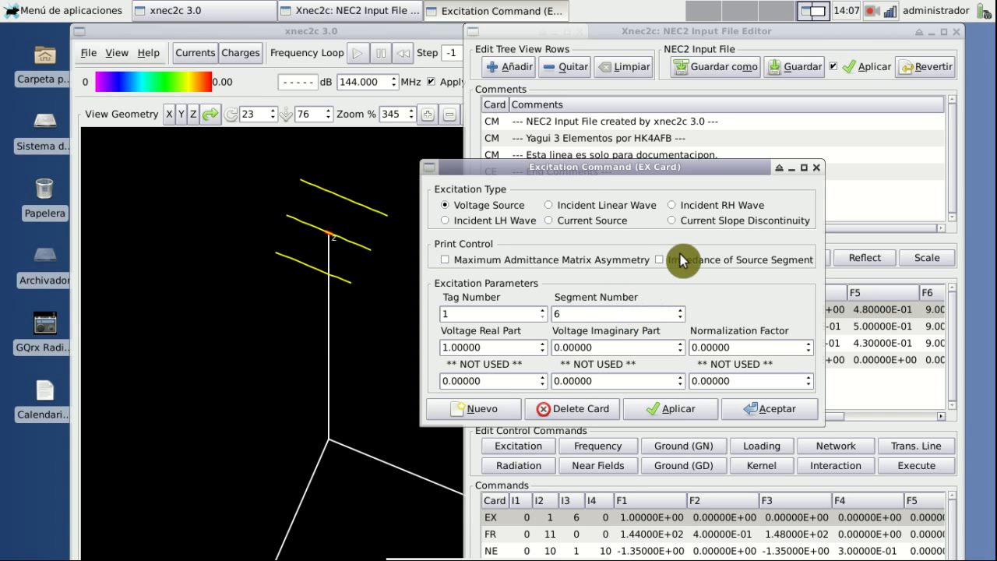
pyautogui.moveTo(635, 169); pyautogui.dragTo(671, 327)
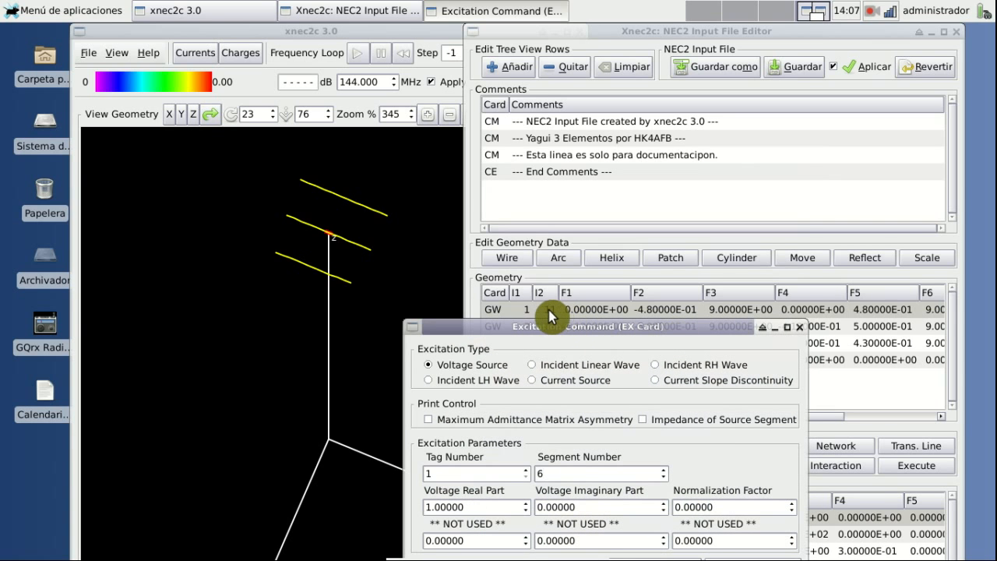
pyautogui.moveTo(589, 327); pyautogui.dragTo(600, 145)
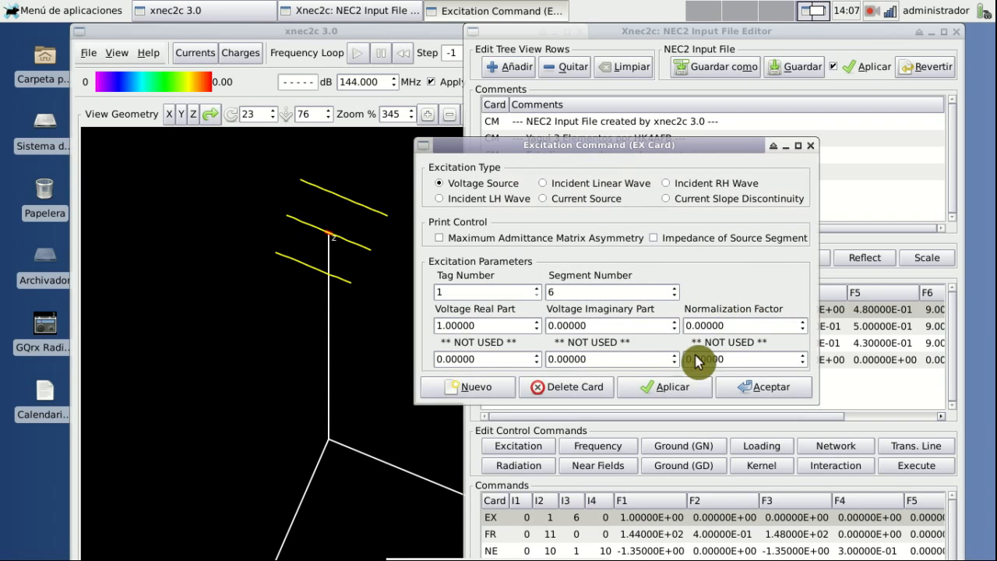
pyautogui.click(778, 398)
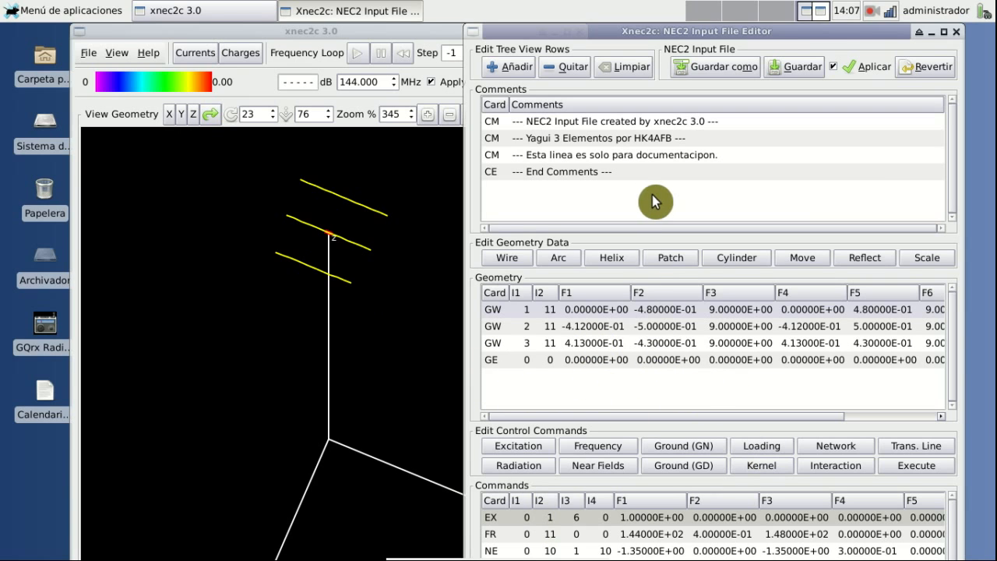
# Step: Open the FR card, examine the start and end frequencies of its sweep, and accept the card
pyautogui.click(491, 535)
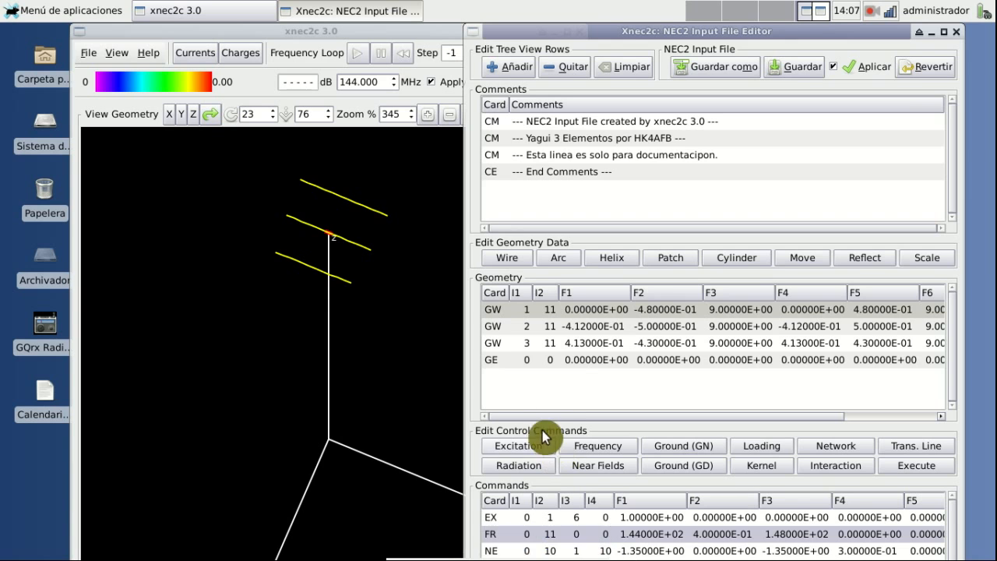
pyautogui.doubleClick(492, 537)
pyautogui.moveTo(490, 219); pyautogui.dragTo(530, 192)
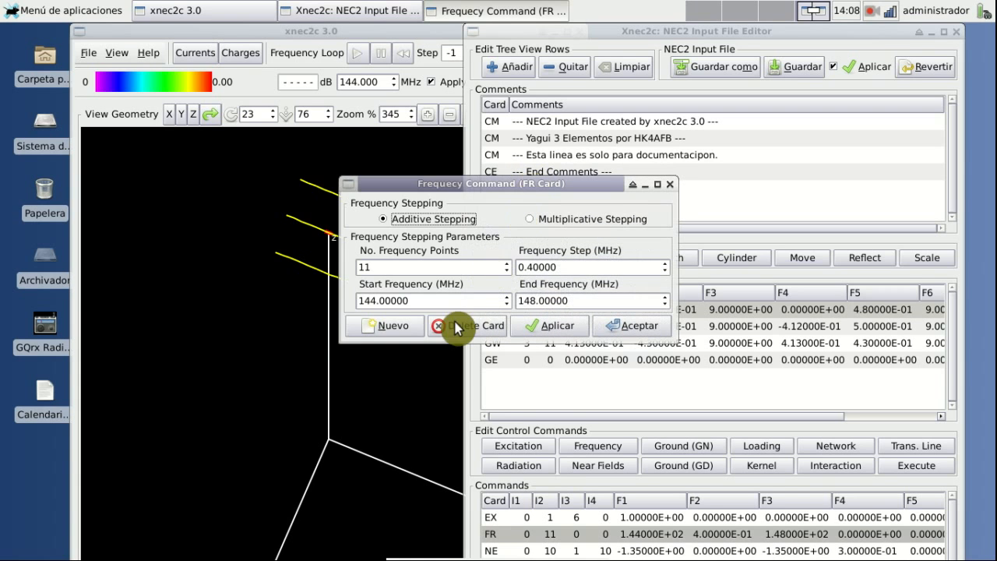
pyautogui.moveTo(424, 302); pyautogui.dragTo(349, 302)
pyautogui.moveTo(582, 302); pyautogui.dragTo(519, 299)
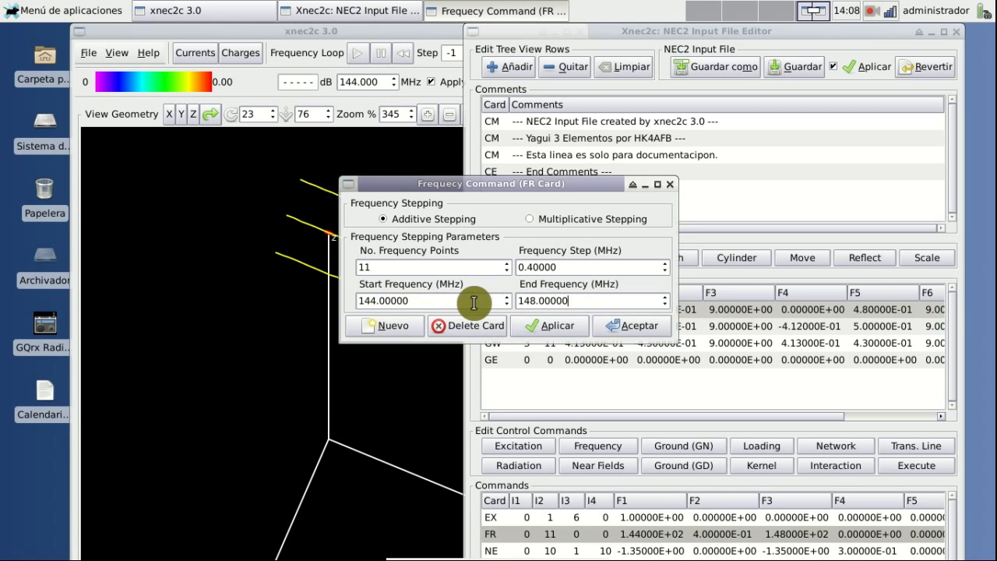
pyautogui.moveTo(460, 301); pyautogui.dragTo(342, 299)
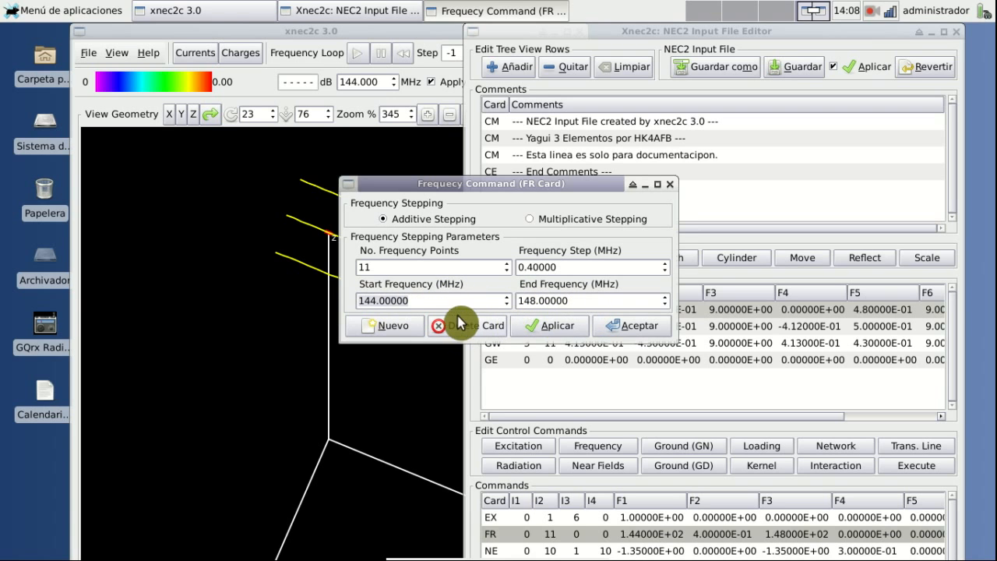
pyautogui.click(439, 303)
pyautogui.moveTo(439, 304); pyautogui.dragTo(334, 305)
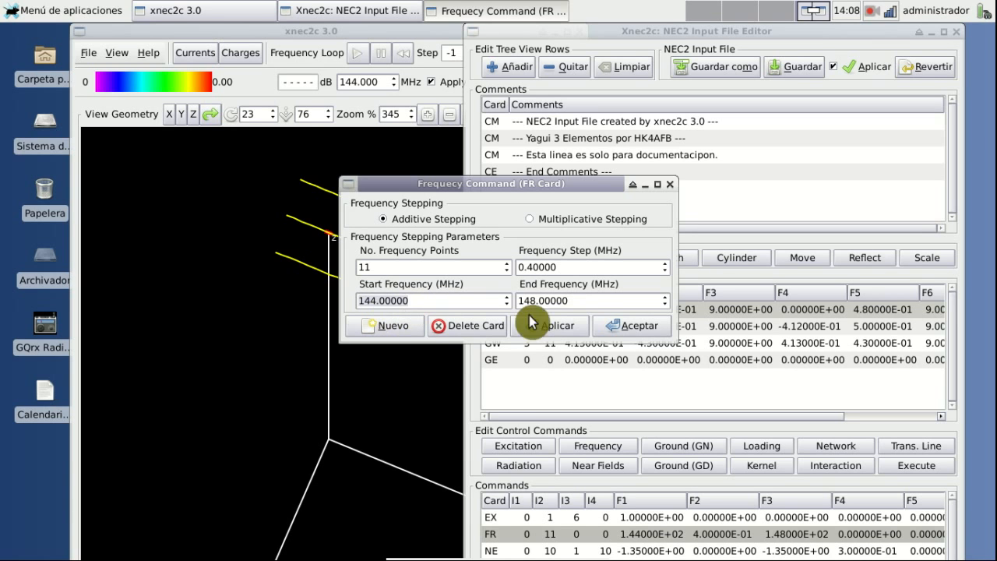
pyautogui.moveTo(585, 301); pyautogui.dragTo(324, 301)
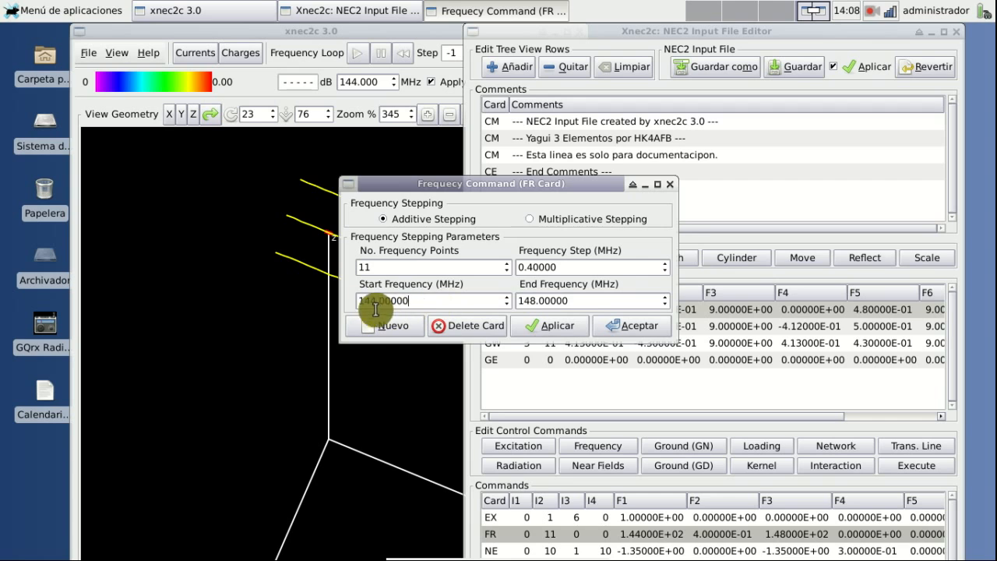
pyautogui.press('Tab')
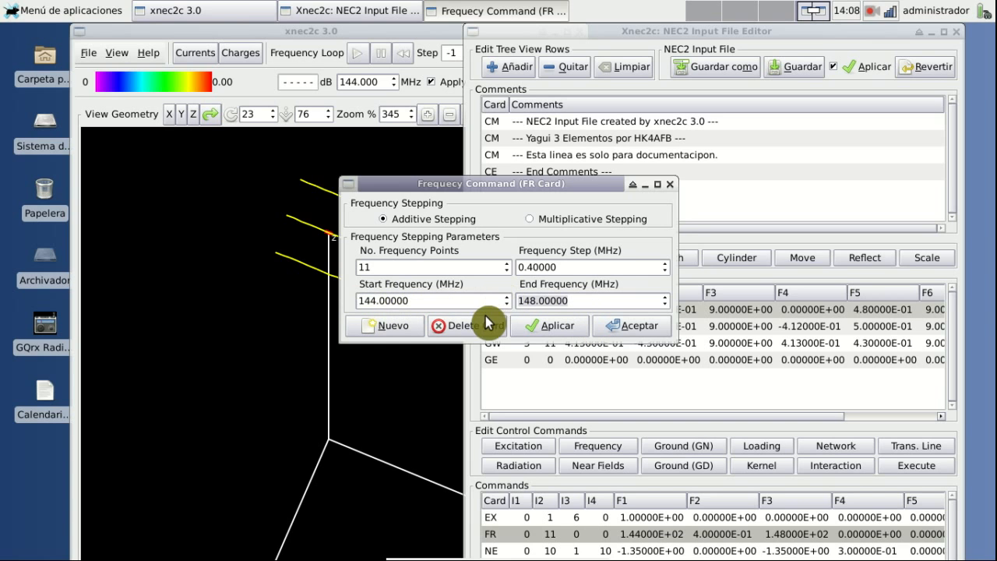
pyautogui.click(649, 334)
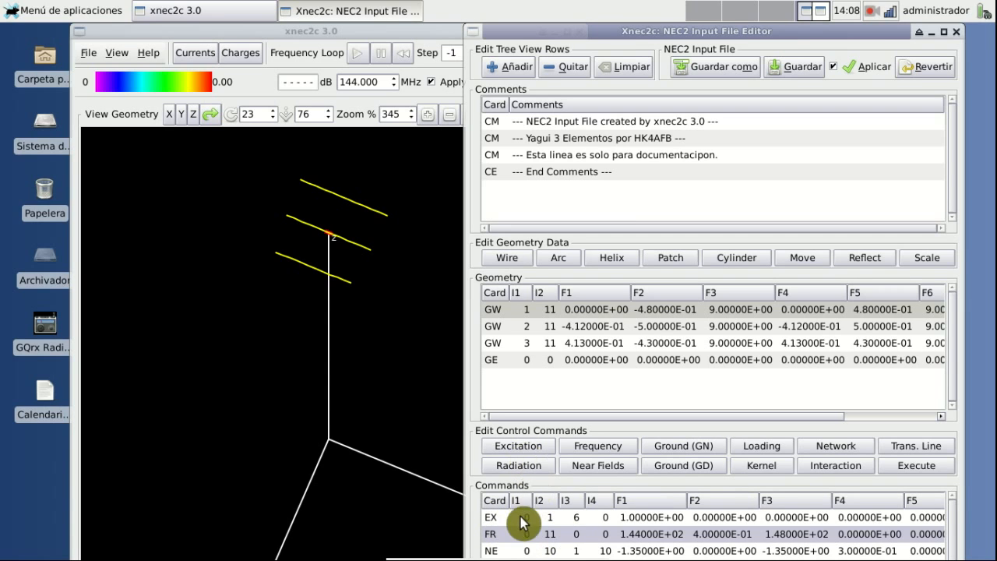
# Step: Save the NEC2 input file and close its editor
pyautogui.click(778, 70)
pyautogui.moveTo(779, 40); pyautogui.dragTo(724, 55)
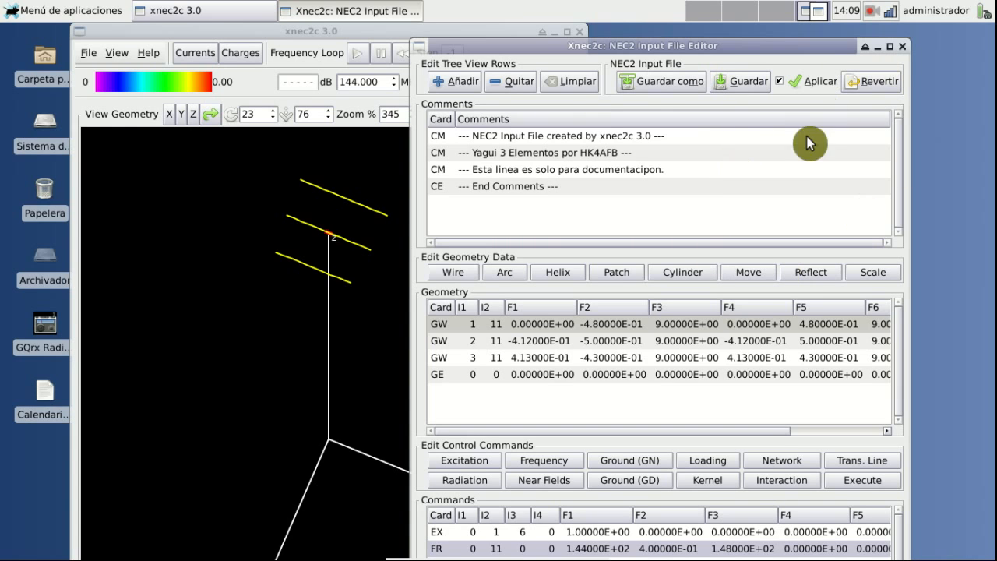
pyautogui.click(901, 47)
pyautogui.click(956, 104)
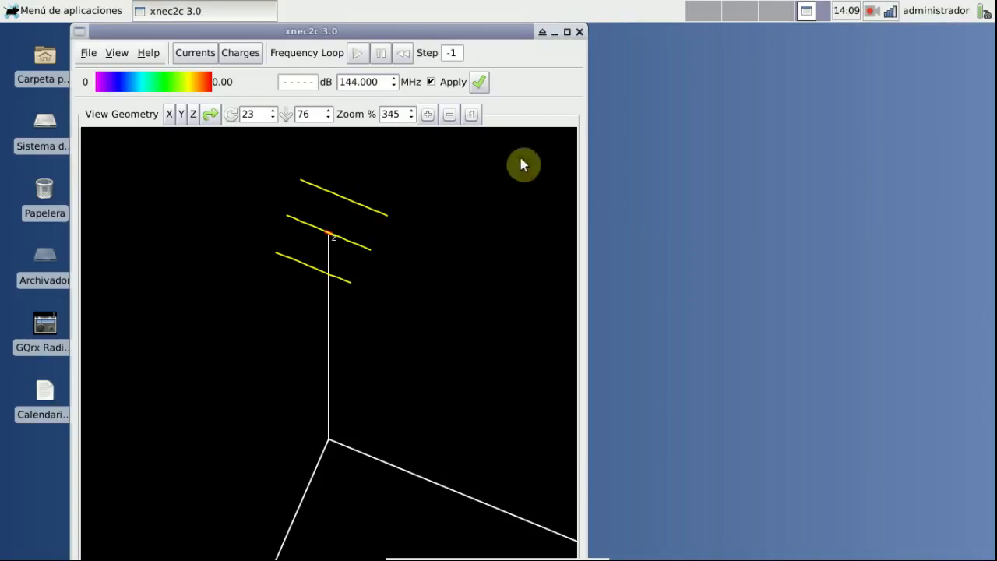
# Step: Open the radiation pattern window and run the frequency loop
pyautogui.moveTo(330, 31); pyautogui.dragTo(355, 31)
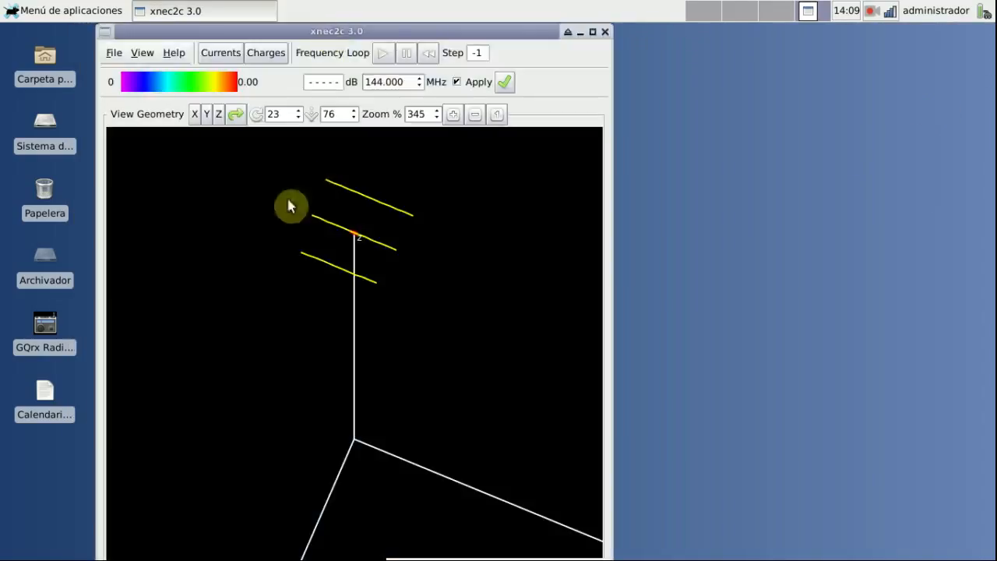
pyautogui.click(145, 56)
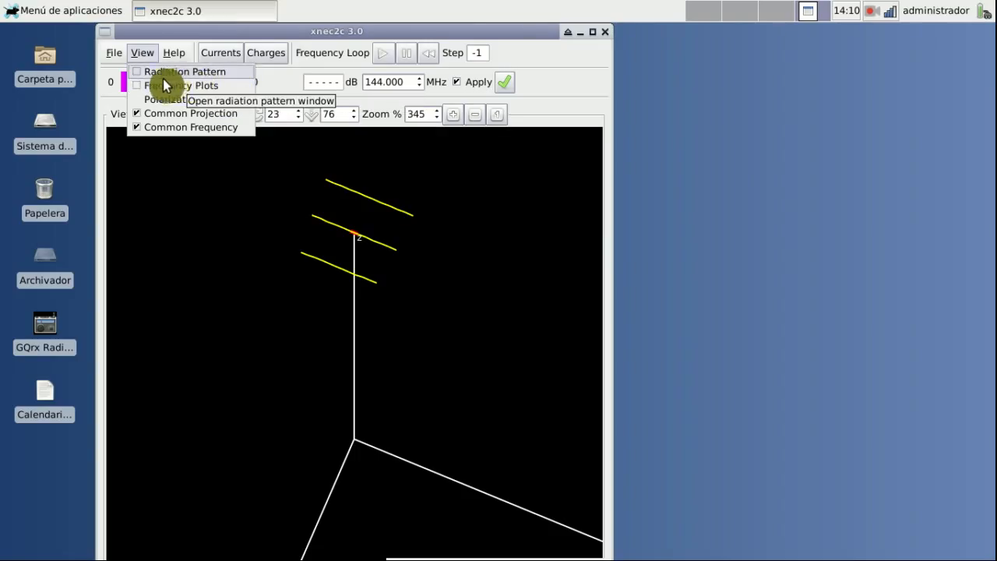
pyautogui.click(238, 72)
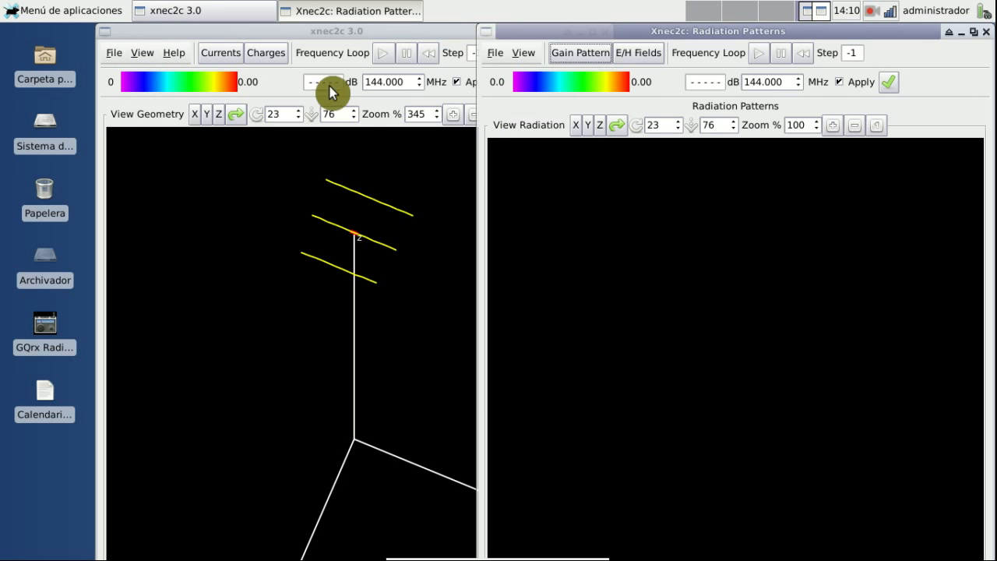
pyautogui.moveTo(564, 37); pyautogui.dragTo(452, 37)
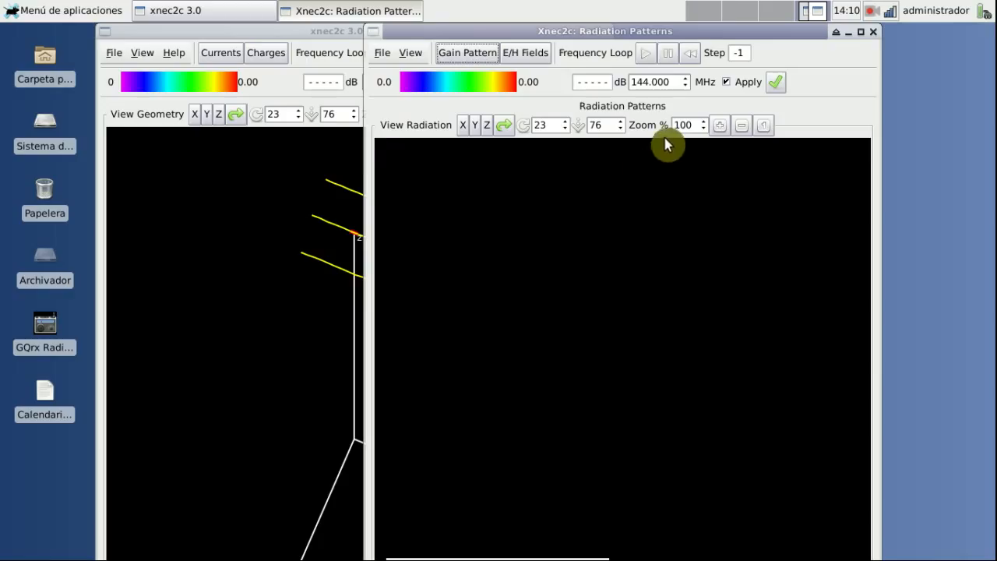
pyautogui.click(641, 56)
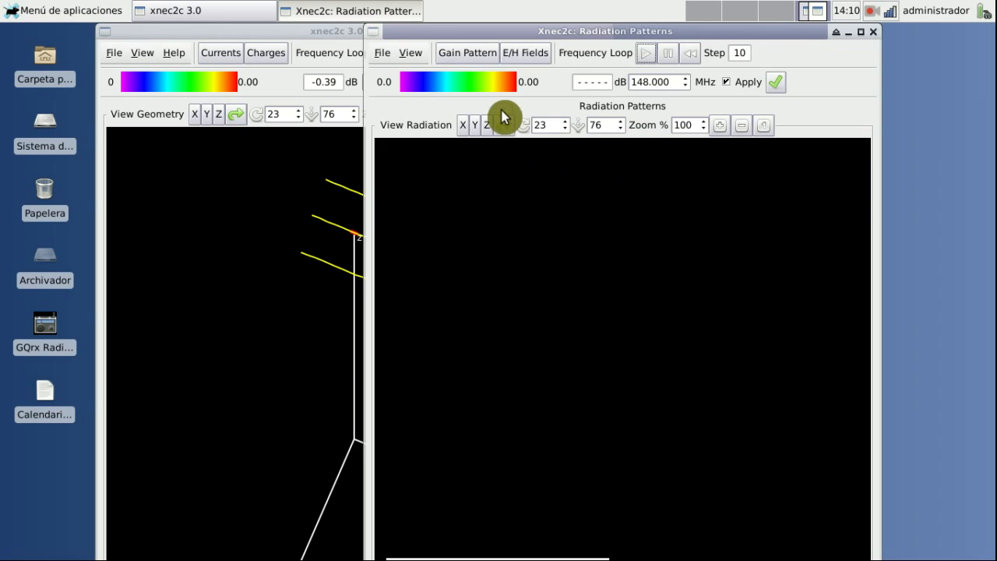
# Step: Display the gain pattern and rotate it to inspect the main lobe from the side
pyautogui.click(470, 64)
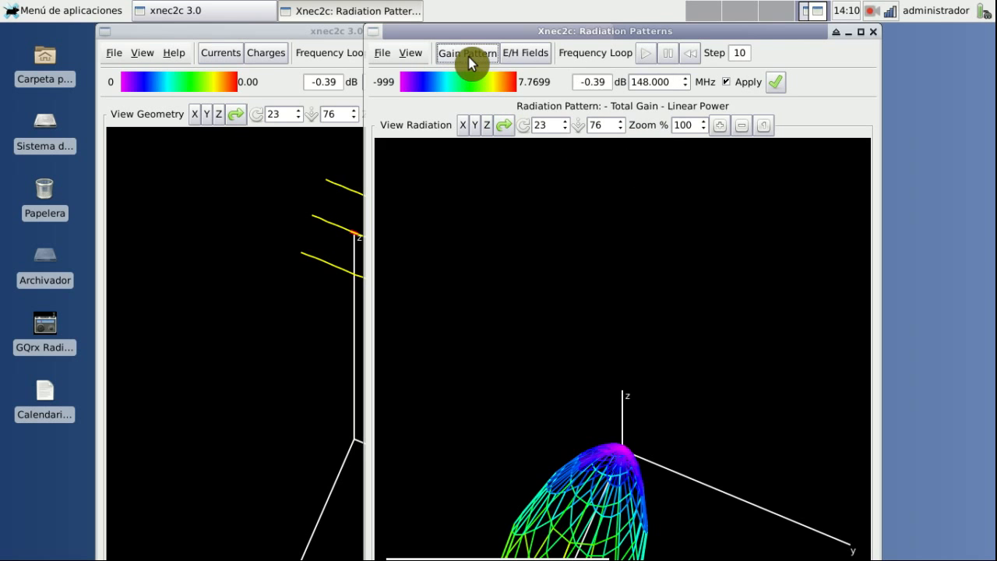
pyautogui.moveTo(633, 293); pyautogui.dragTo(557, 366)
pyautogui.moveTo(666, 374); pyautogui.dragTo(689, 404)
# Step: Set the polarization of the radiation pattern to Horizontal
pyautogui.click(411, 54)
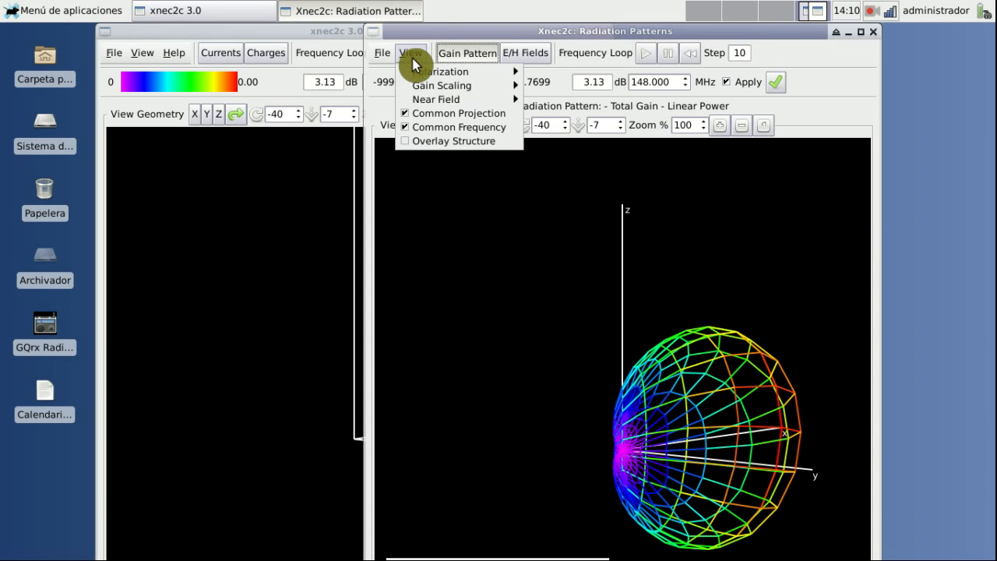
pyautogui.moveTo(440, 72)
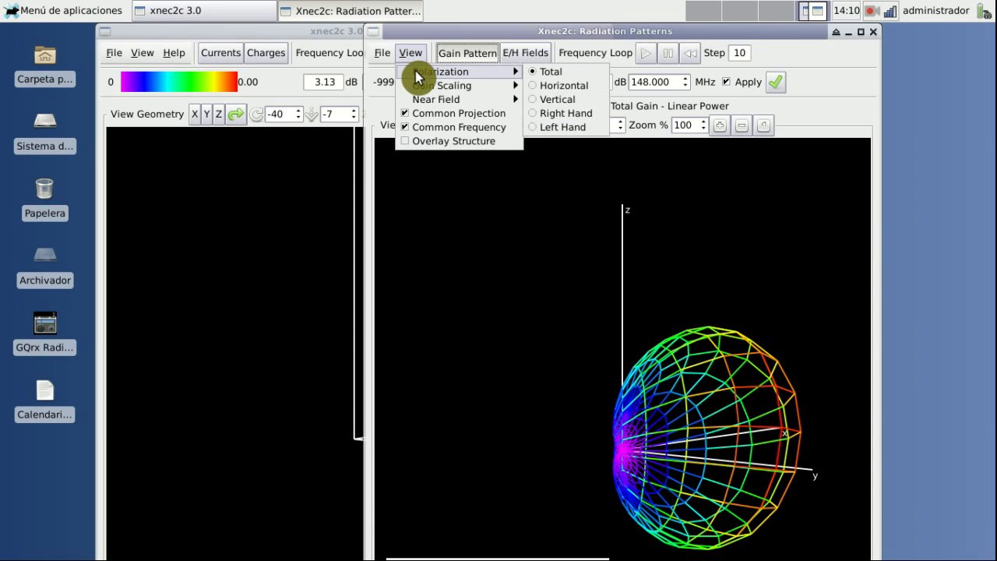
pyautogui.click(545, 88)
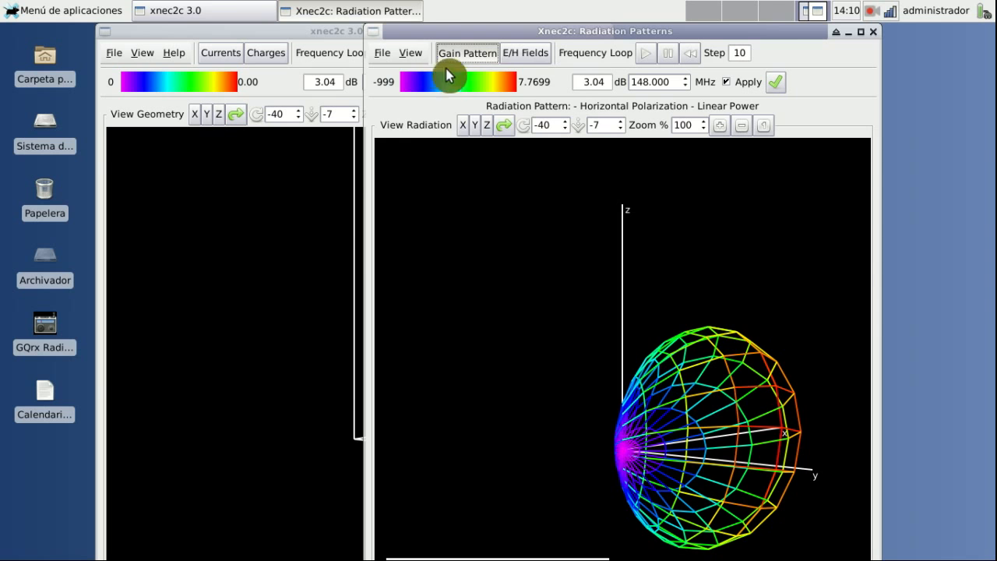
# Step: Set the polarization of the radiation pattern to Vertical and rotate the pattern to inspect its lobes from another angle
pyautogui.click(411, 54)
pyautogui.moveTo(437, 72)
pyautogui.click(550, 99)
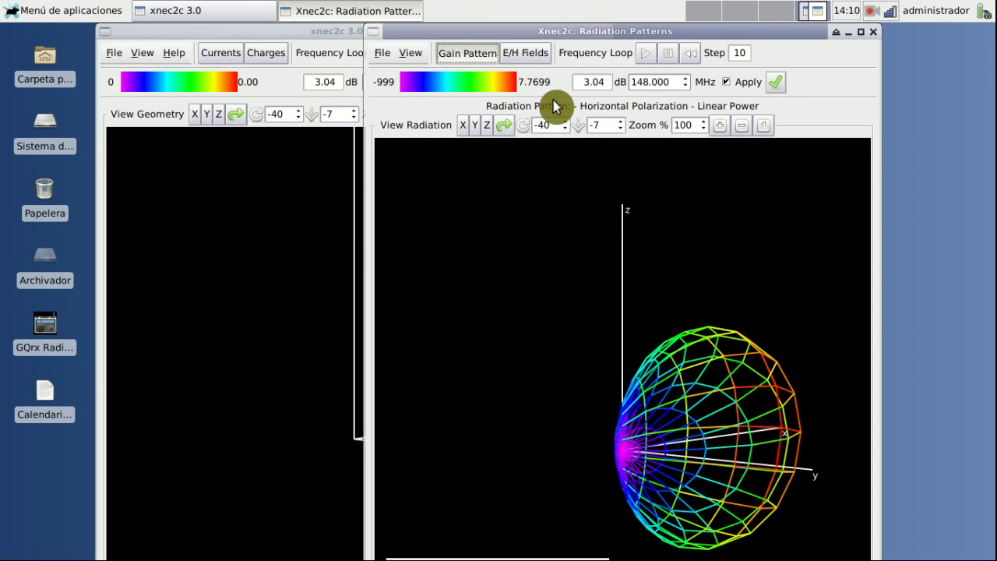
pyautogui.moveTo(629, 494); pyautogui.dragTo(619, 397)
# Step: Set the polarization of the radiation pattern to Total
pyautogui.click(411, 53)
pyautogui.moveTo(424, 71)
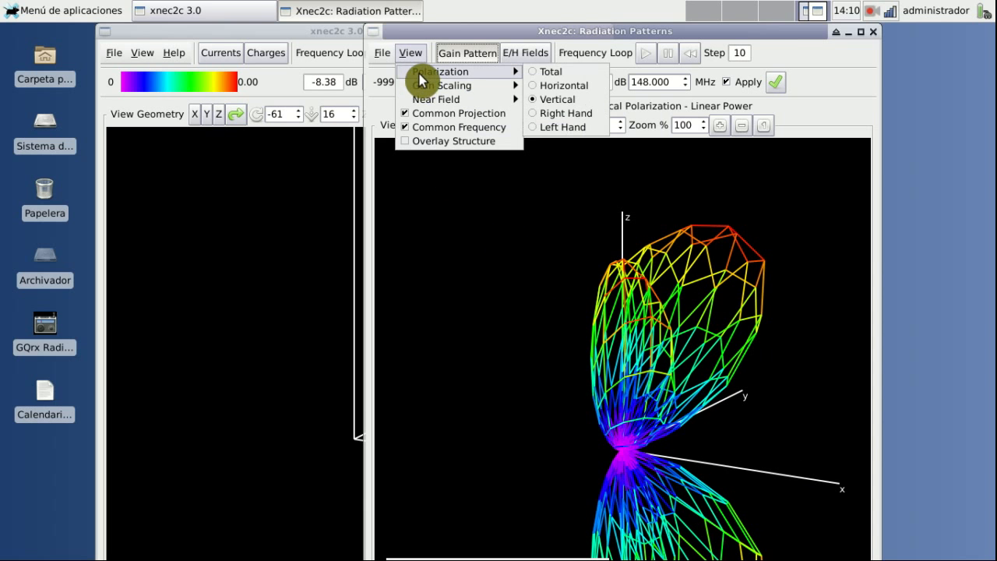
pyautogui.click(550, 76)
# Step: Rotate the total gain pattern to examine the main lobe from both sides and along the x axis
pyautogui.moveTo(723, 416); pyautogui.dragTo(543, 258)
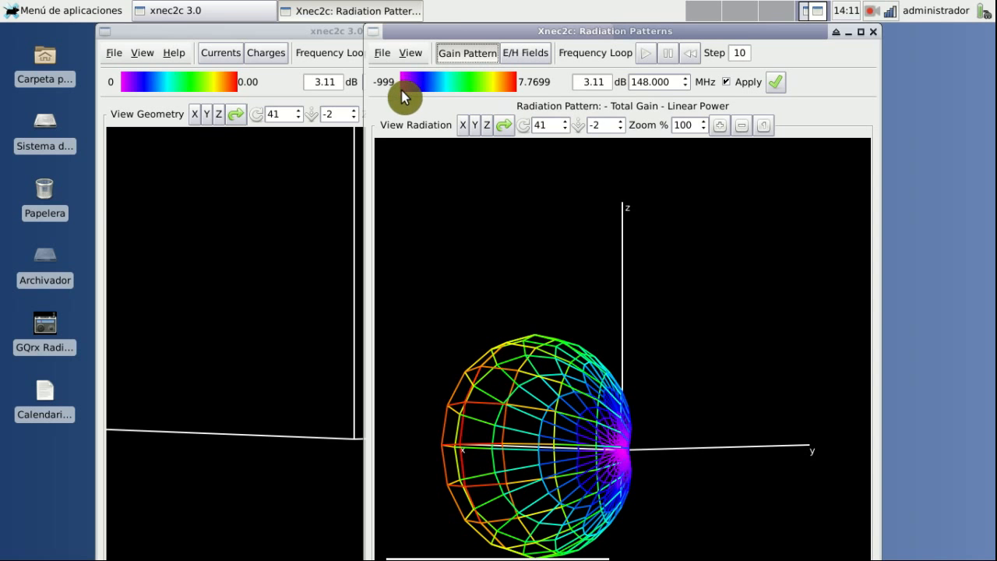
pyautogui.moveTo(507, 463); pyautogui.dragTo(483, 388)
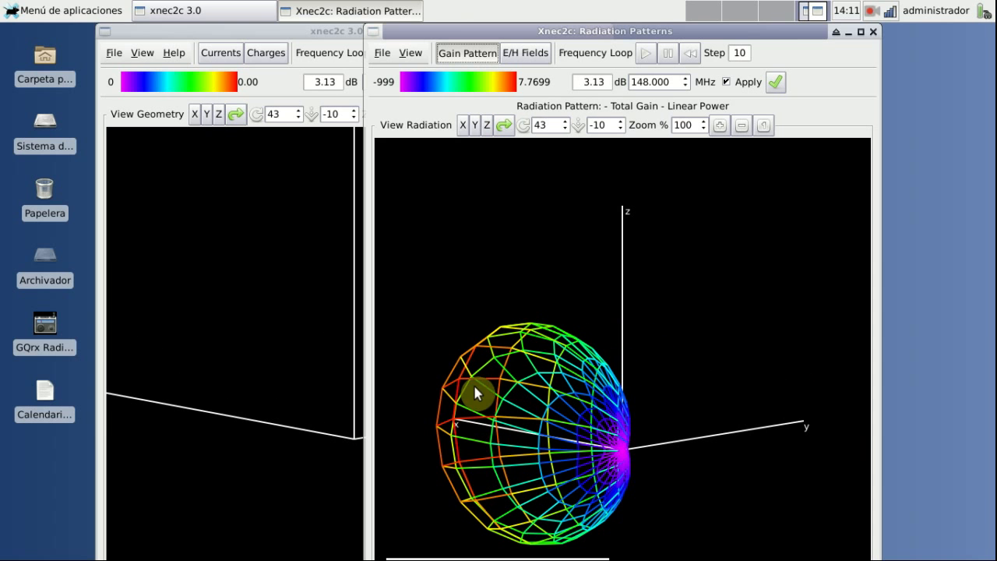
pyautogui.moveTo(499, 353); pyautogui.dragTo(509, 472)
pyautogui.moveTo(579, 438); pyautogui.dragTo(746, 438)
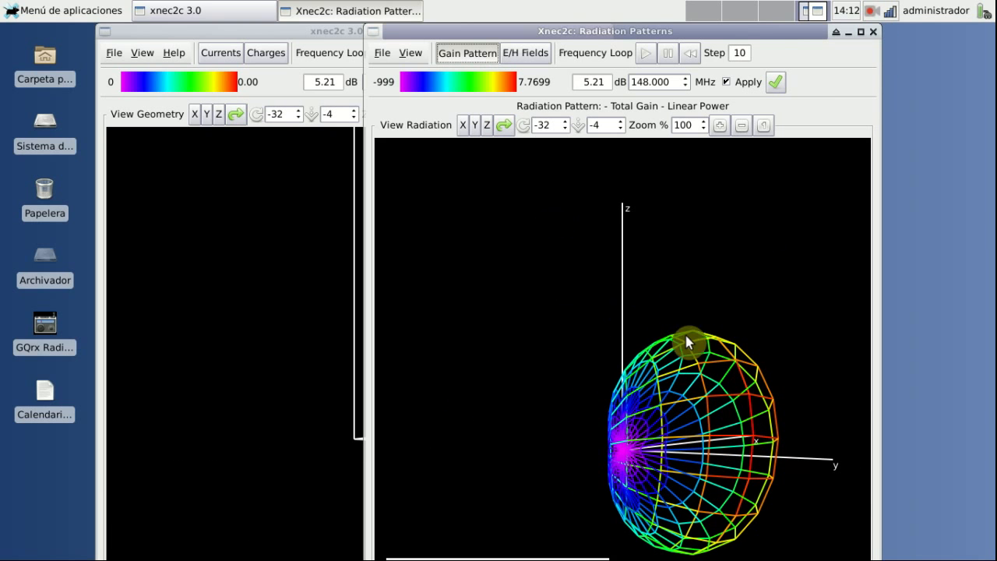
pyautogui.moveTo(525, 429); pyautogui.dragTo(507, 405)
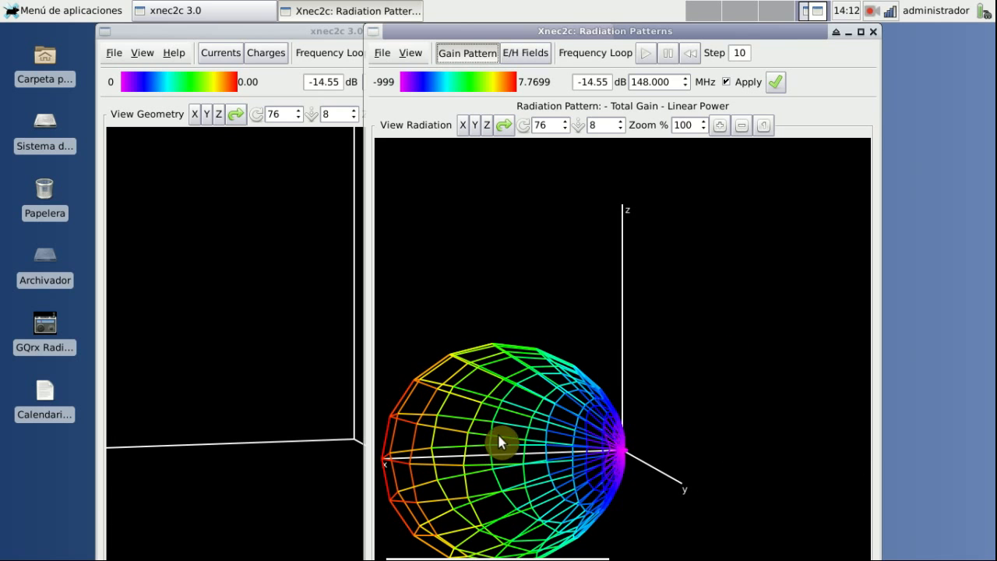
pyautogui.moveTo(603, 395); pyautogui.dragTo(472, 191)
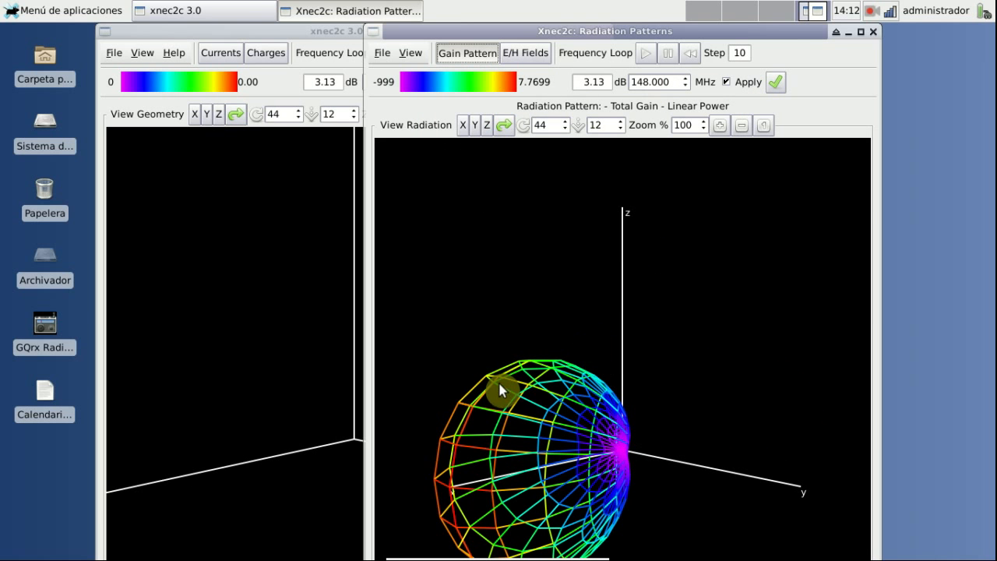
pyautogui.moveTo(558, 449); pyautogui.dragTo(665, 393)
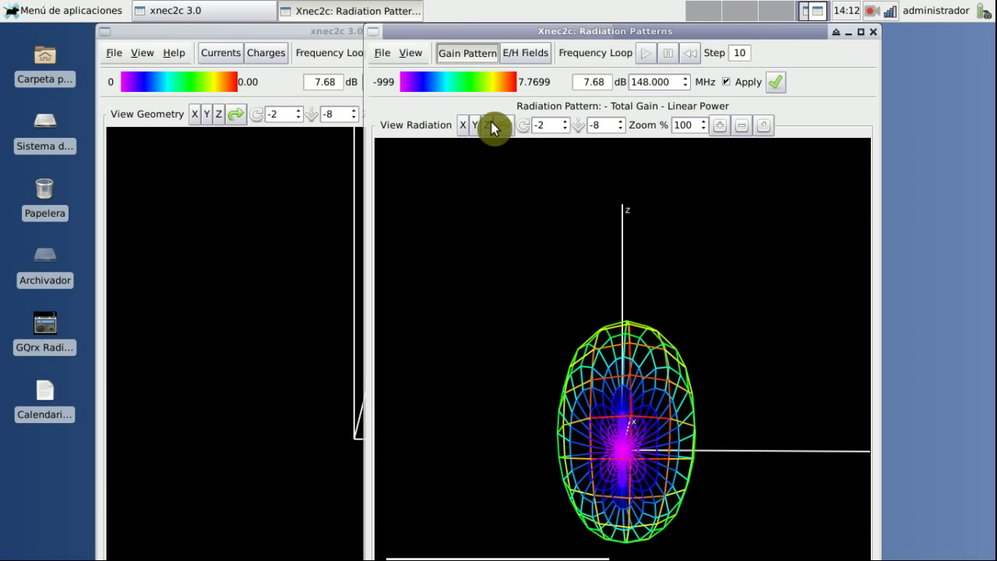
pyautogui.click(414, 54)
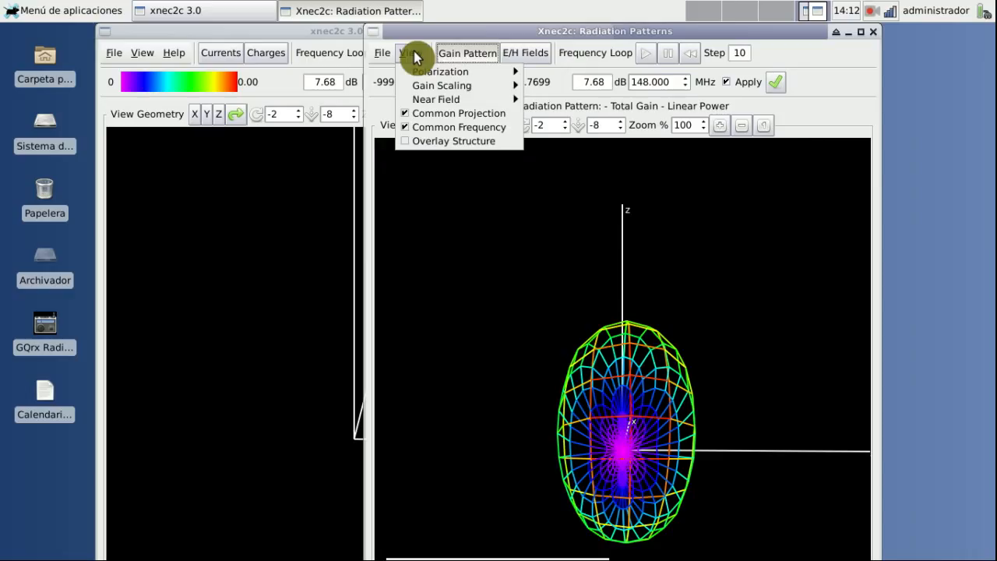
pyautogui.click(530, 220)
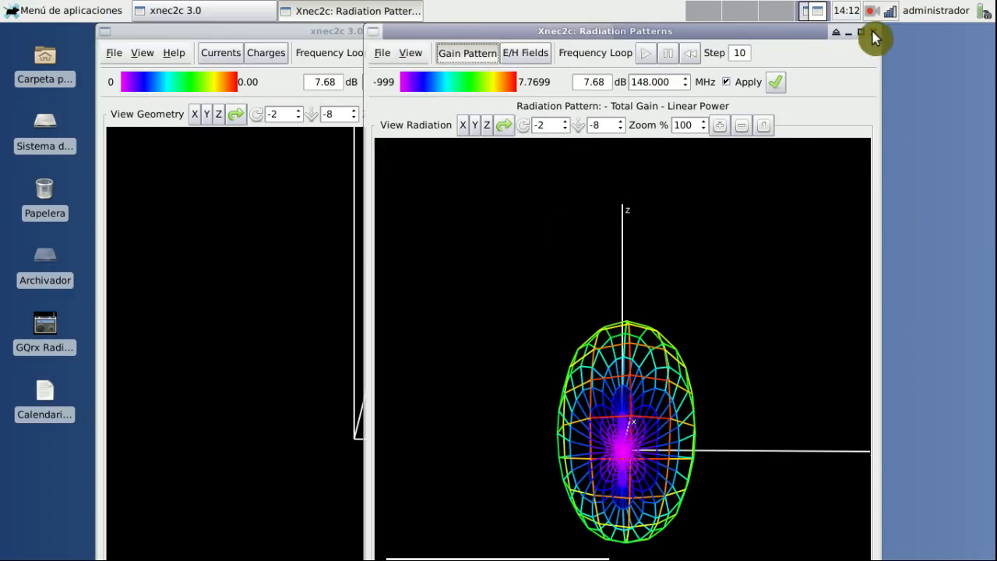
# Step: Close the radiation pattern window and zoom the geometry view out to 112% to show the whole antenna above the axes
pyautogui.click(871, 33)
pyautogui.click(911, 112)
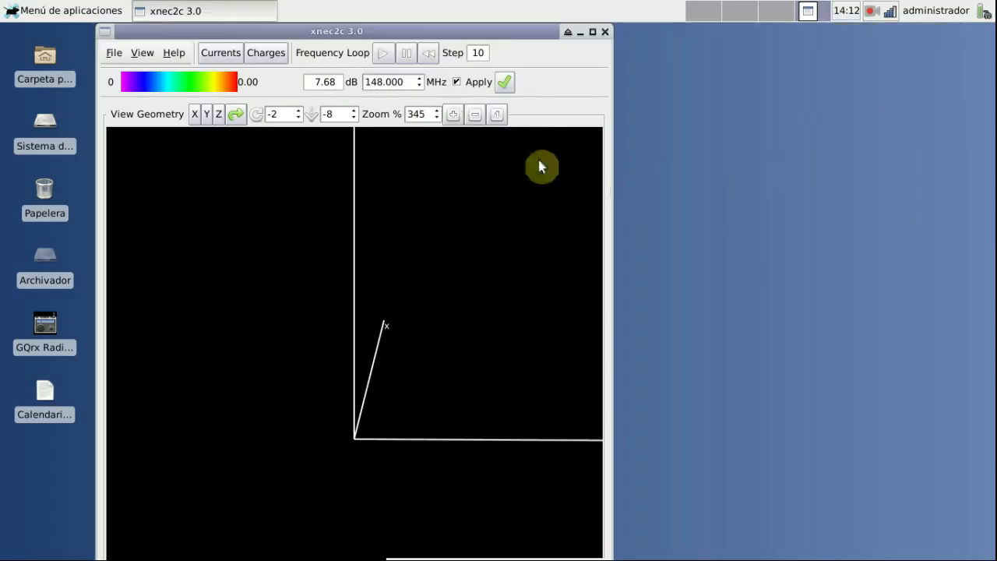
pyautogui.moveTo(453, 268); pyautogui.dragTo(390, 395)
pyautogui.scroll(-3, 424, 215)
pyautogui.scroll(15, 431, 204)
pyautogui.scroll(-20, 424, 218)
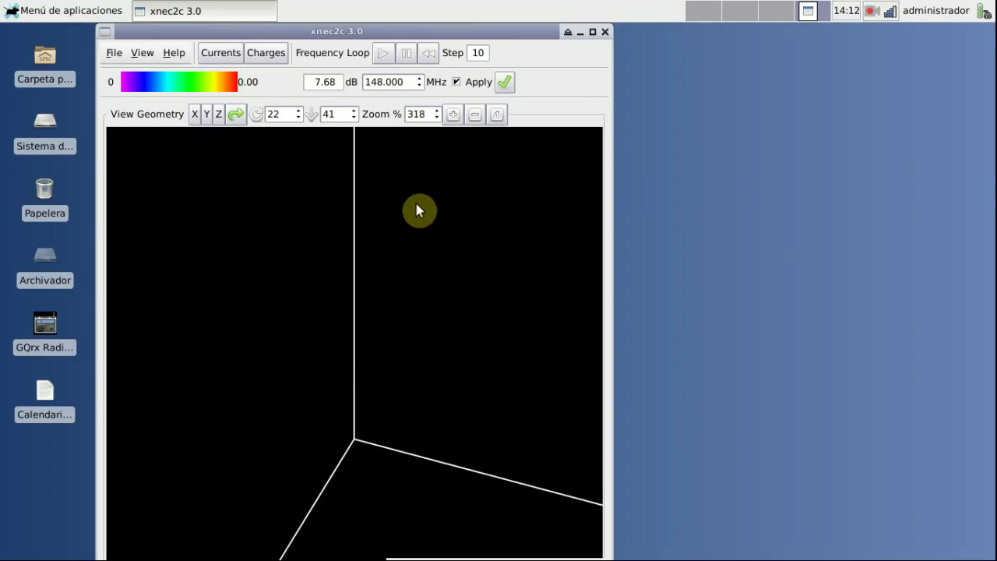
pyautogui.scroll(6, 408, 295)
pyautogui.moveTo(409, 291); pyautogui.dragTo(399, 278)
# Step: Open the Frequency Data Plots window and place it beside the antenna geometry
pyautogui.click(141, 53)
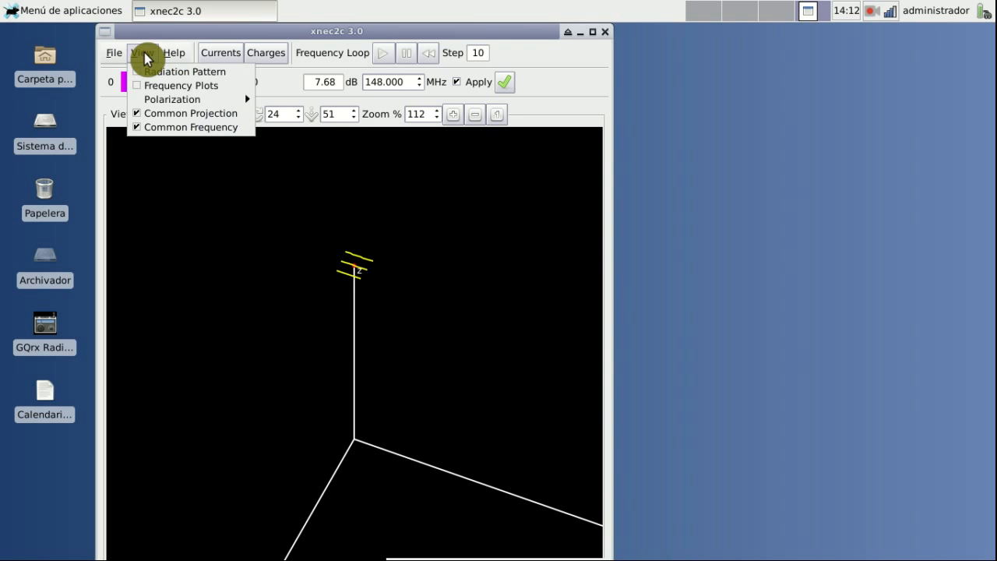
pyautogui.click(154, 60)
pyautogui.click(143, 62)
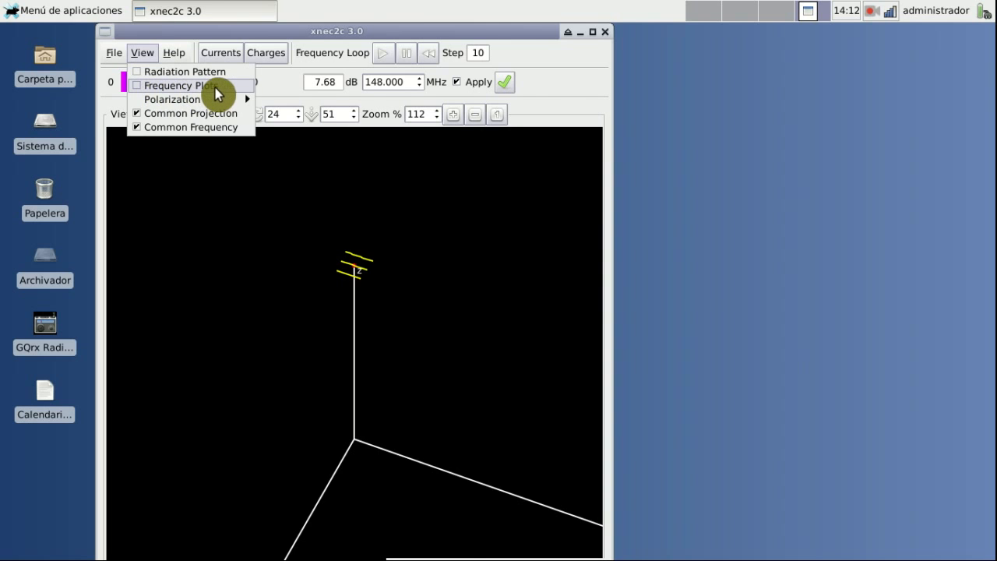
pyautogui.click(208, 88)
pyautogui.moveTo(612, 39); pyautogui.dragTo(488, 37)
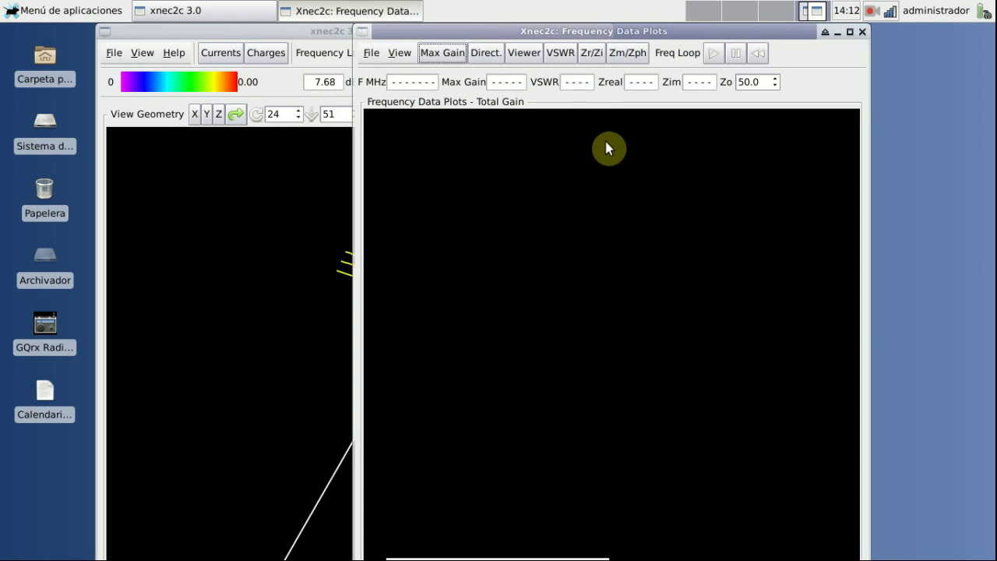
pyautogui.moveTo(681, 39); pyautogui.dragTo(756, 38)
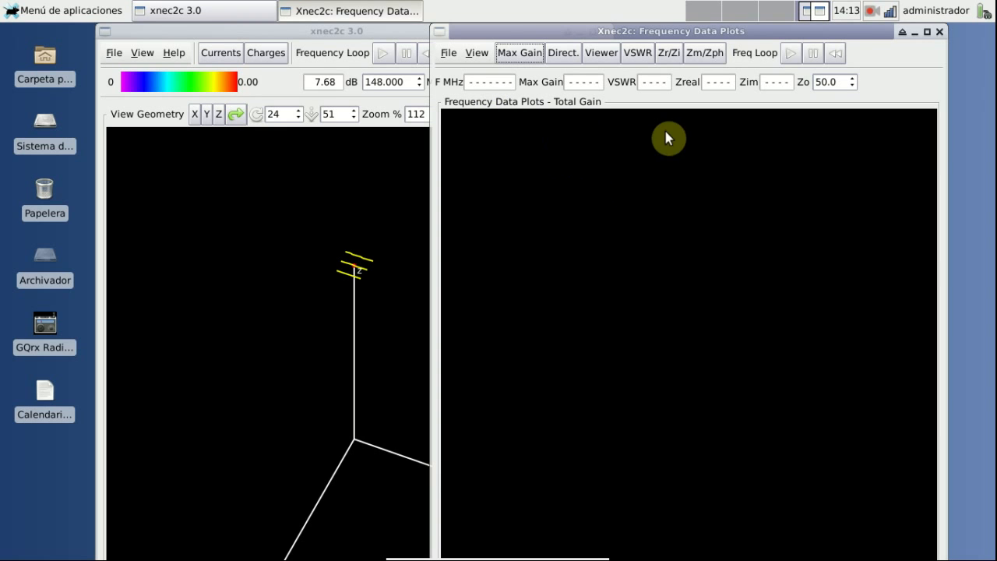
# Step: Display the Max Gain, Direction, Viewer, VSWR, Zr/Zi and Zm/Zph plots together and select the Zo reference impedance value
pyautogui.click(519, 56)
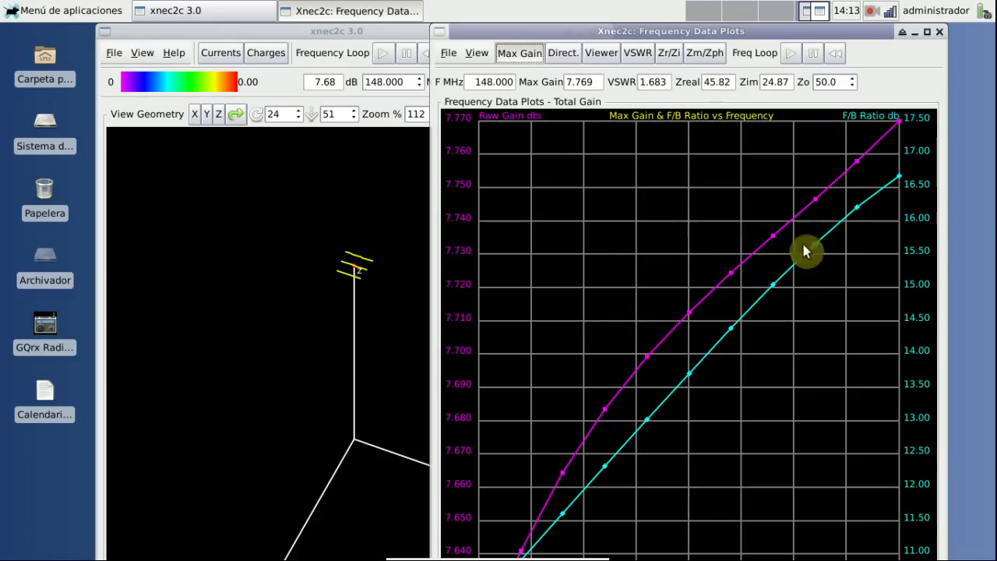
pyautogui.click(564, 62)
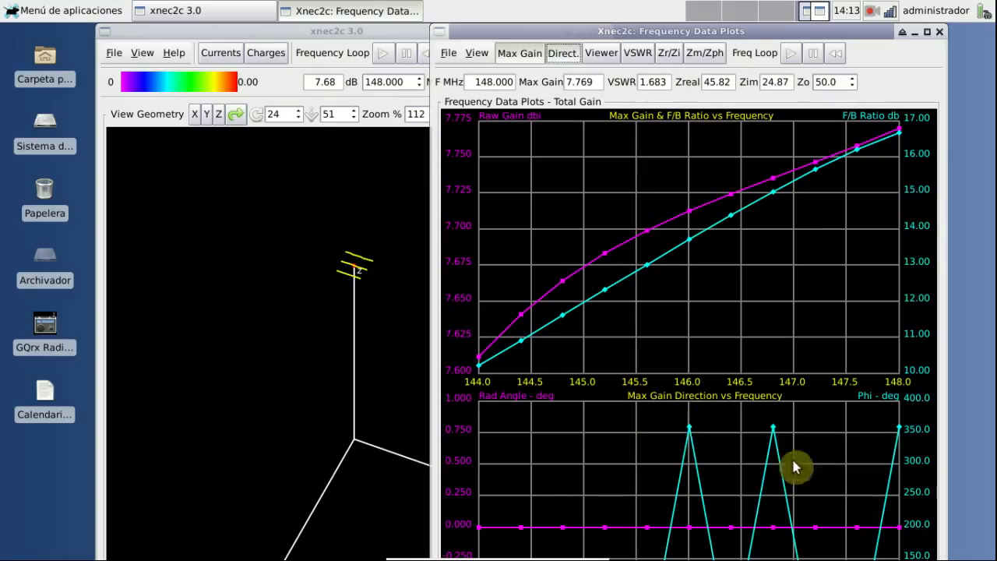
pyautogui.click(599, 53)
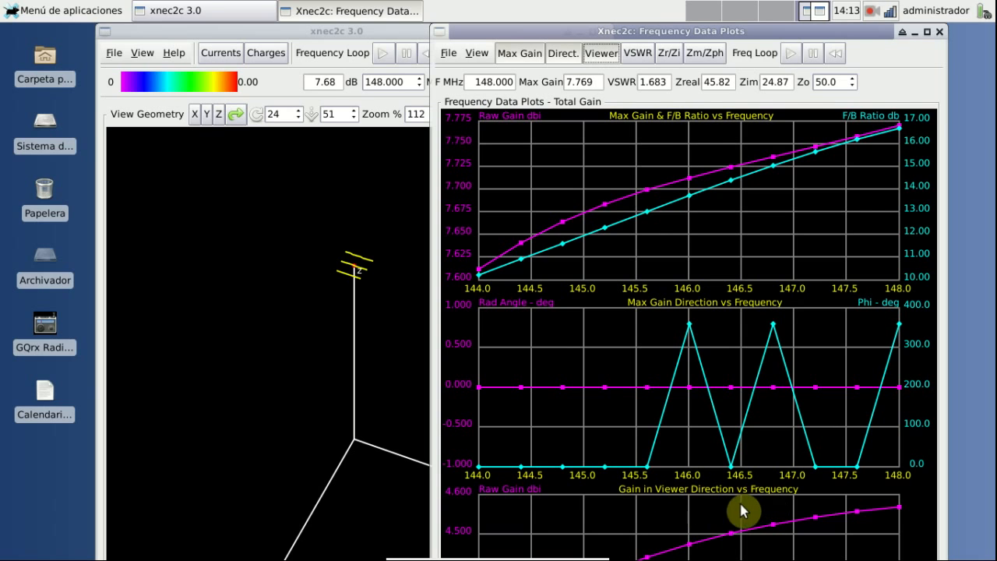
pyautogui.click(638, 53)
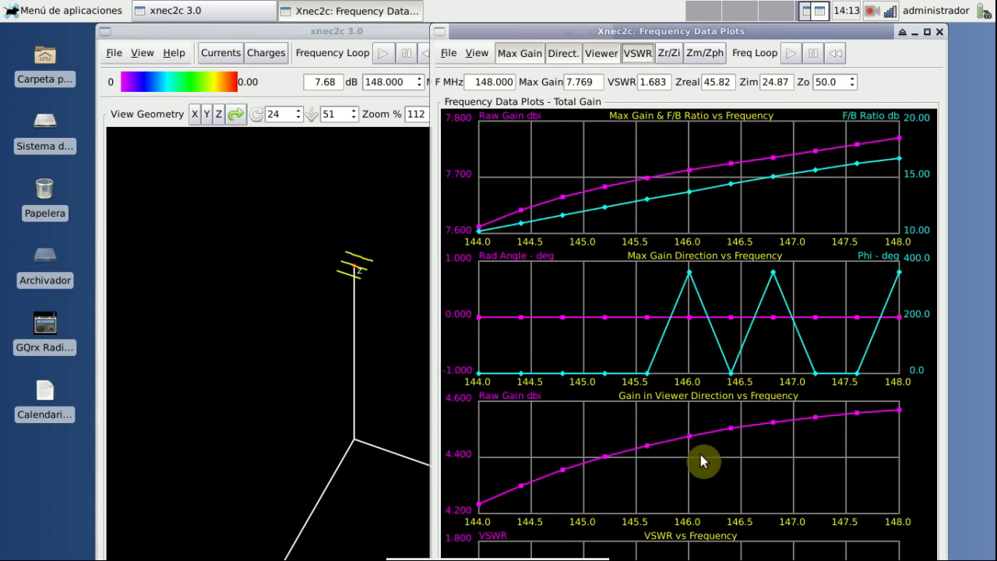
pyautogui.click(669, 54)
pyautogui.click(703, 55)
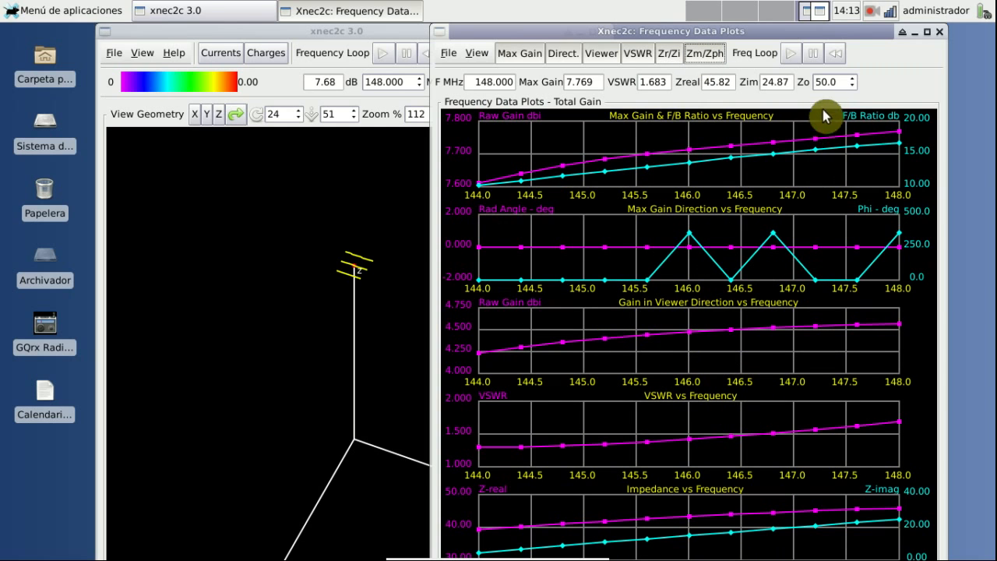
pyautogui.click(830, 82)
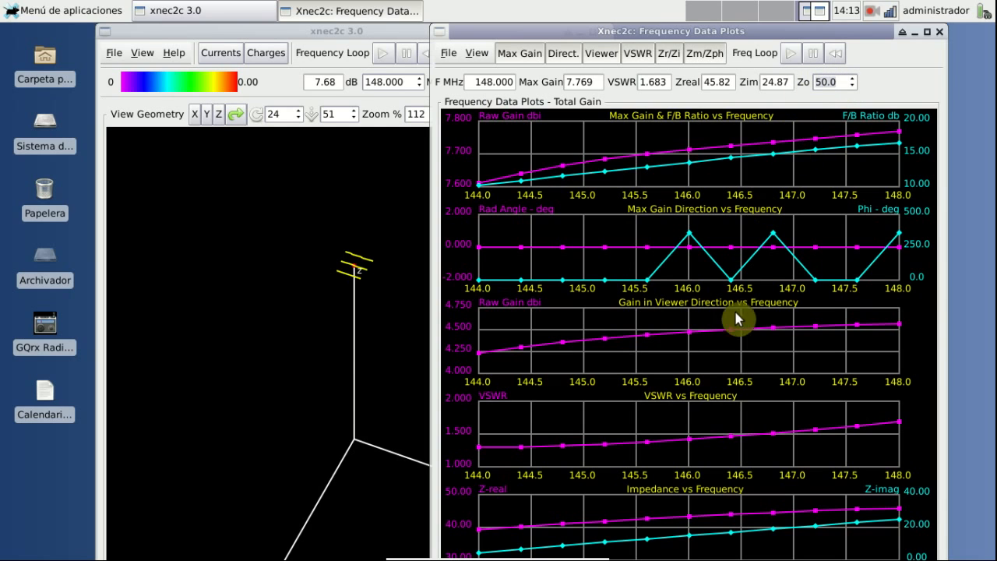